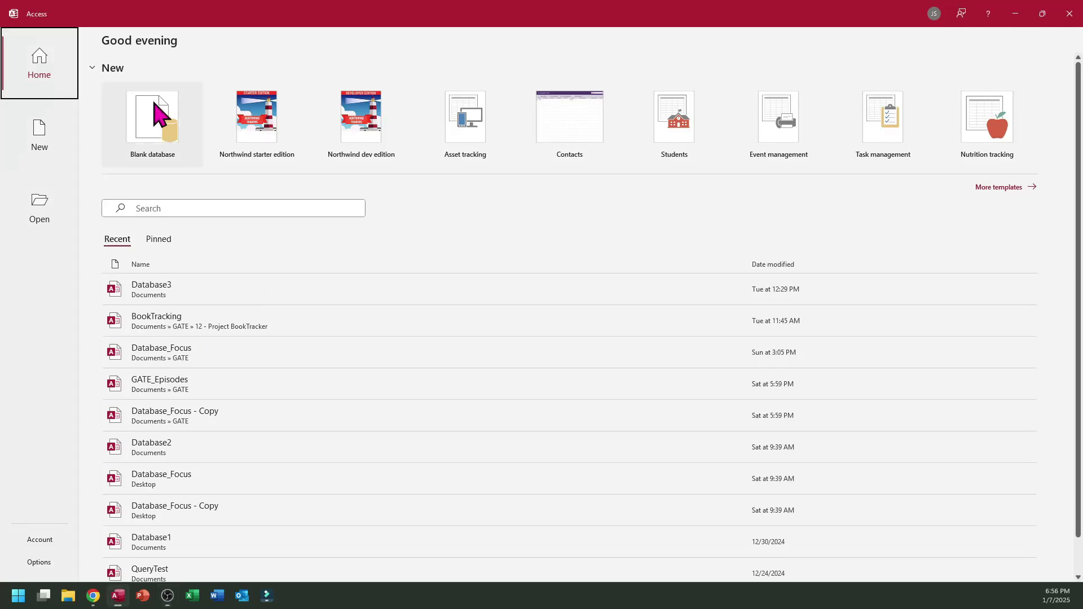
Load The Shining picture as the book art in the BookTracking form
{"action": "left_click", "coordinate": [155, 113]}
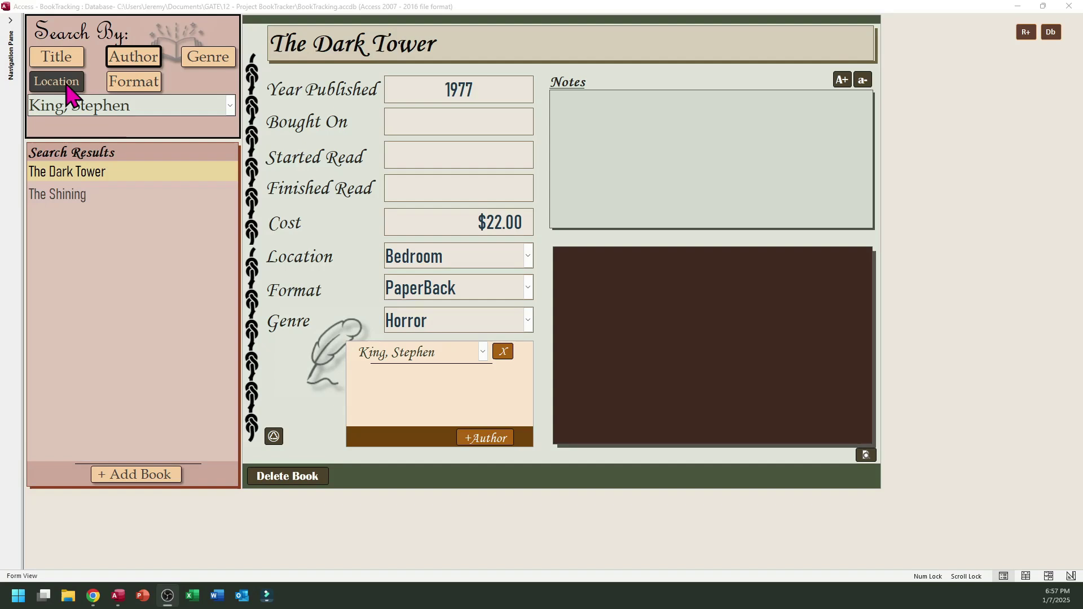
{"action": "left_click", "coordinate": [61, 59]}
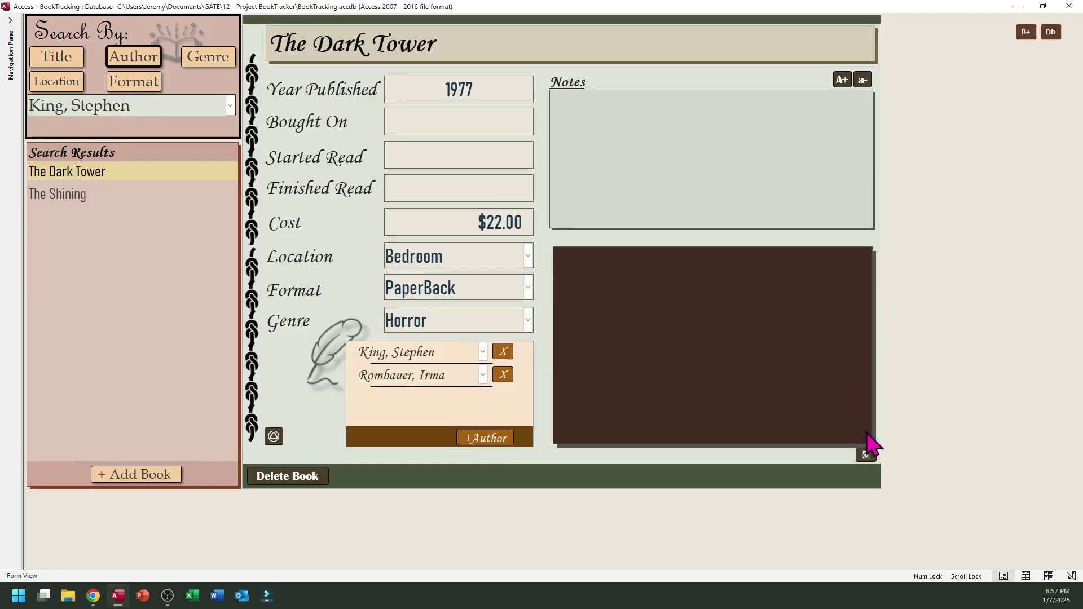
{"action": "left_click", "coordinate": [868, 455]}
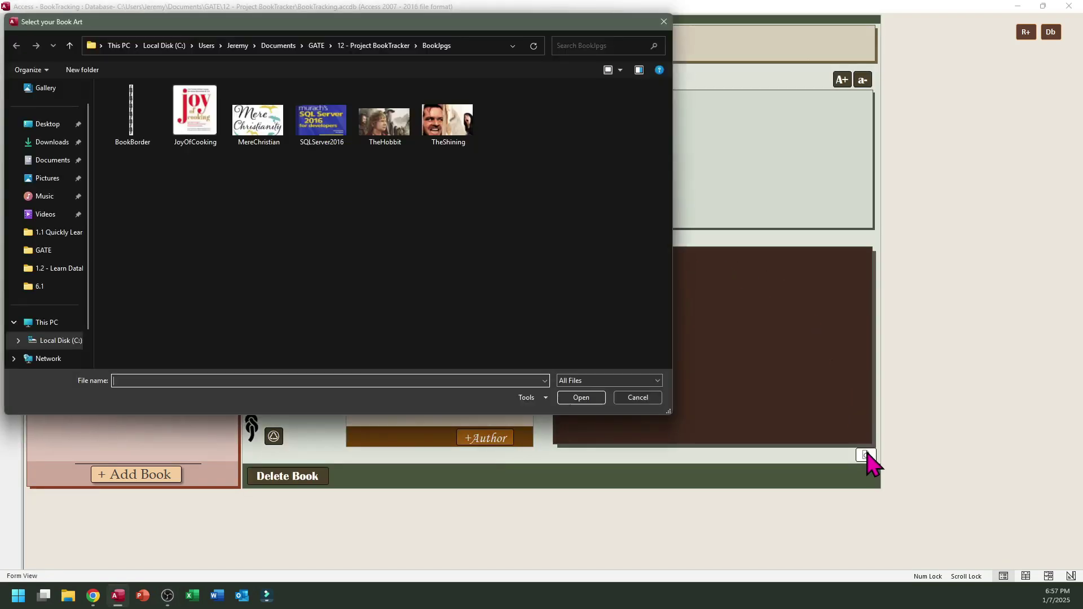
{"action": "double_click", "coordinate": [447, 142]}
{"action": "left_click", "coordinate": [1057, 61]}
Show and hide the book formats list, then close Access
{"action": "left_click", "coordinate": [1027, 97]}
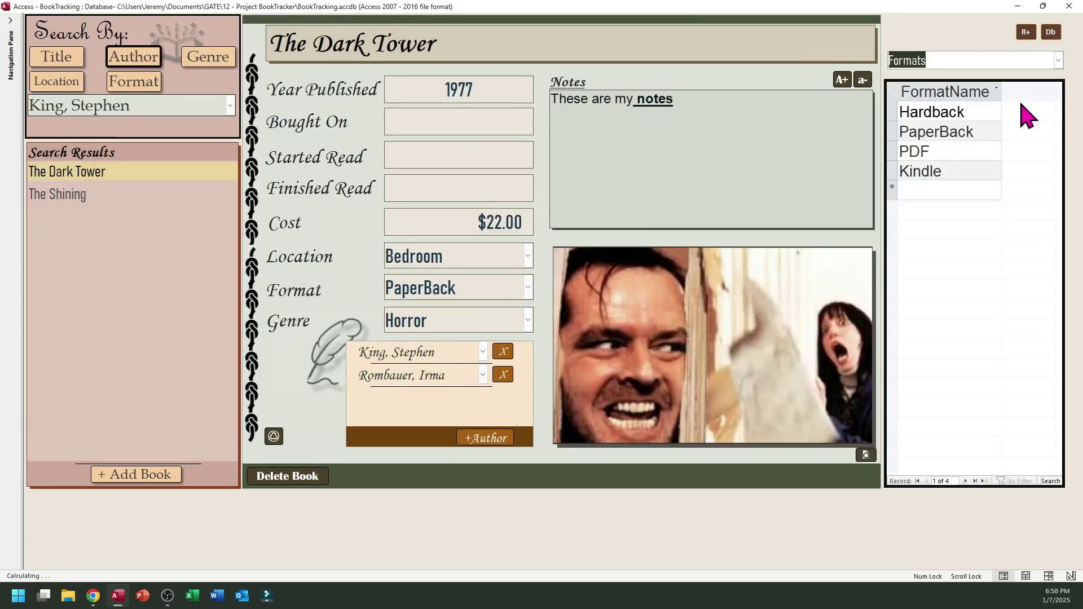
{"action": "left_click", "coordinate": [1058, 35]}
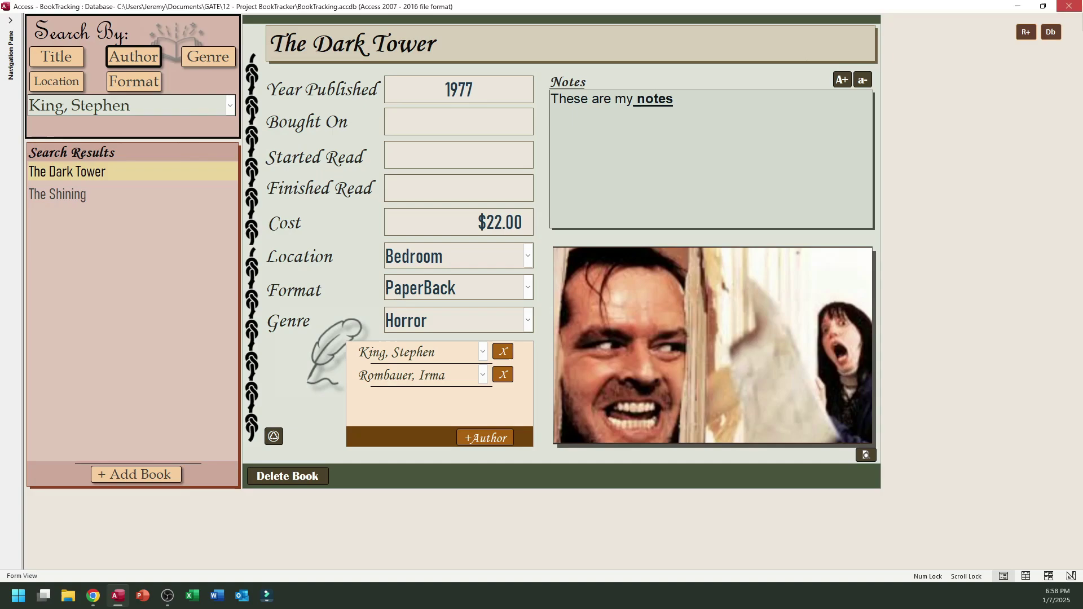
{"action": "left_click", "coordinate": [1075, 6]}
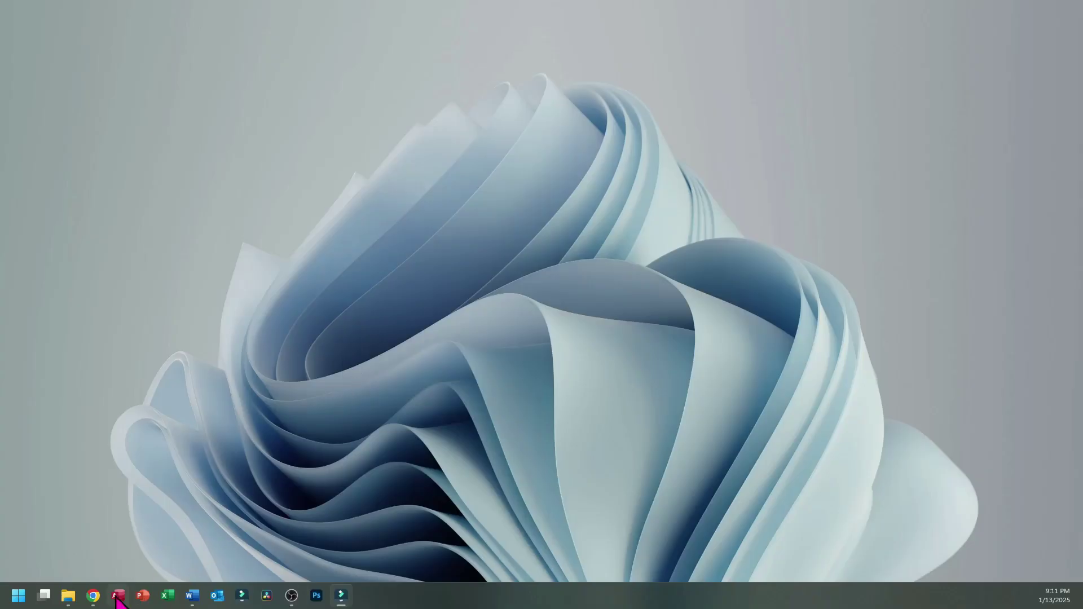
Launch Access and create the blank database MyDatabase.accdb in the Documents folder
{"action": "left_click", "coordinate": [117, 596]}
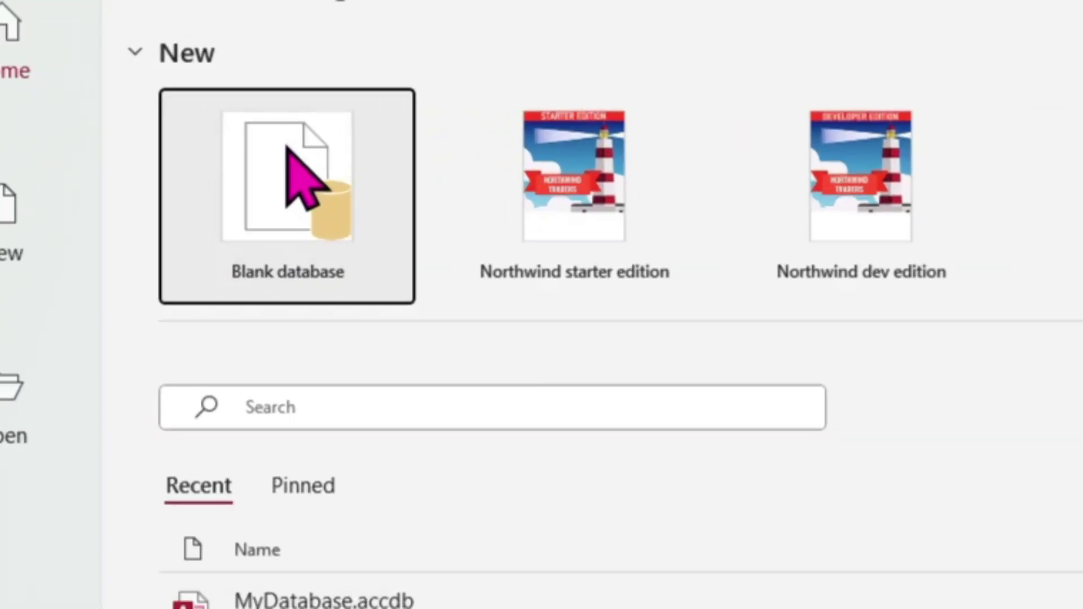
{"action": "left_click", "coordinate": [287, 148]}
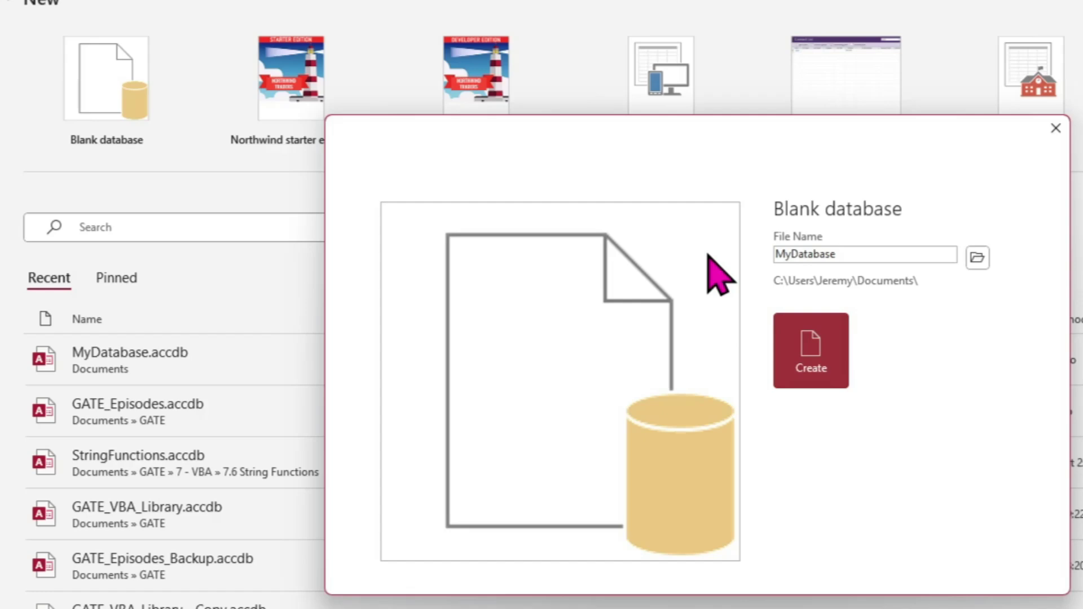
{"action": "left_click", "coordinate": [978, 257]}
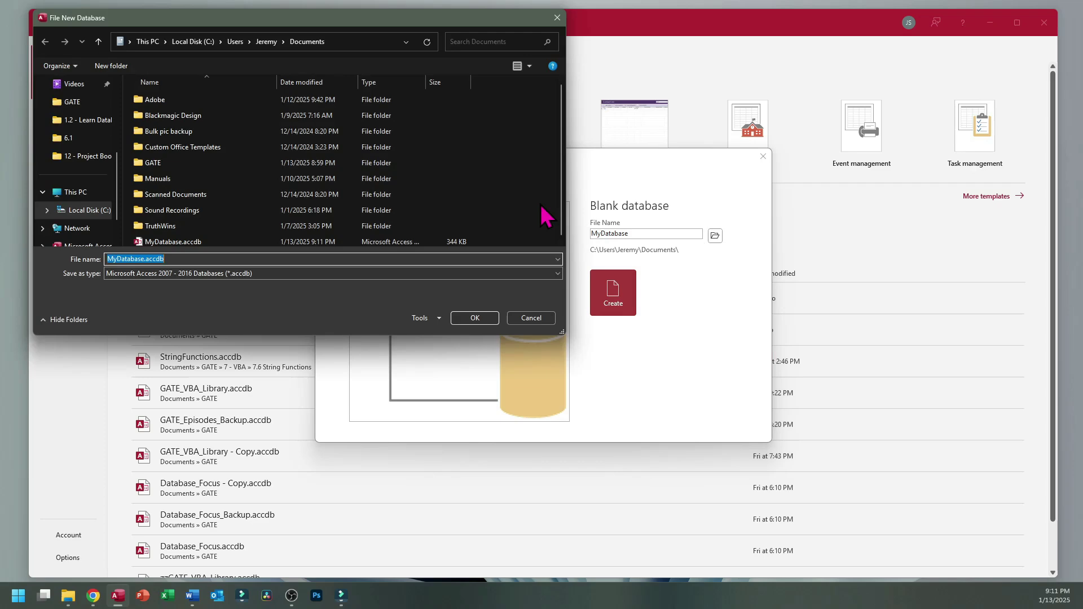
{"action": "scroll", "coordinate": [81, 210], "scroll_direction": "down", "scroll_amount": 1}
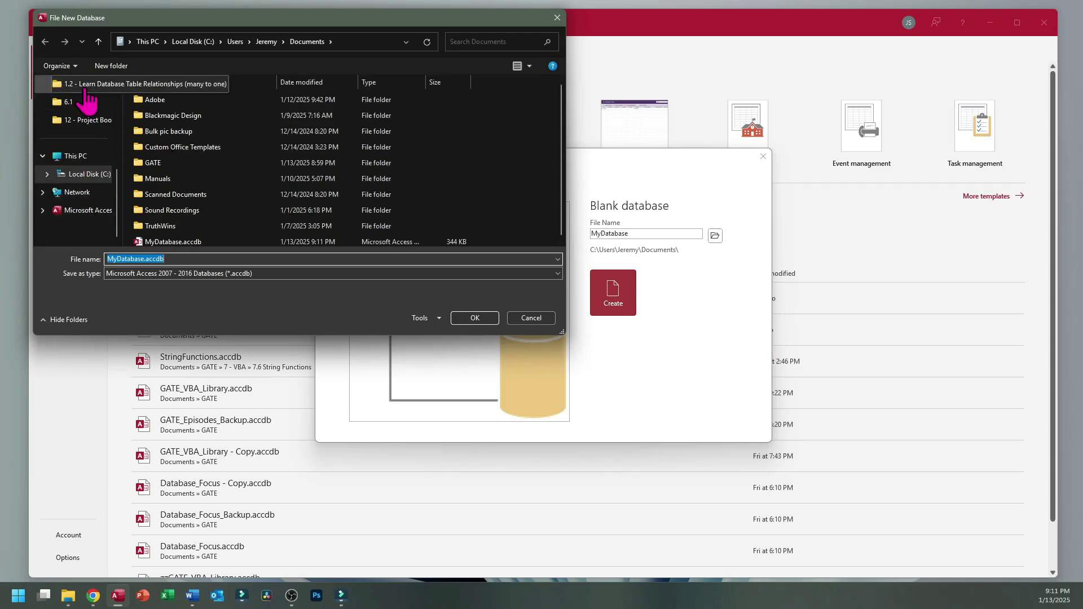
{"action": "left_click", "coordinate": [476, 323]}
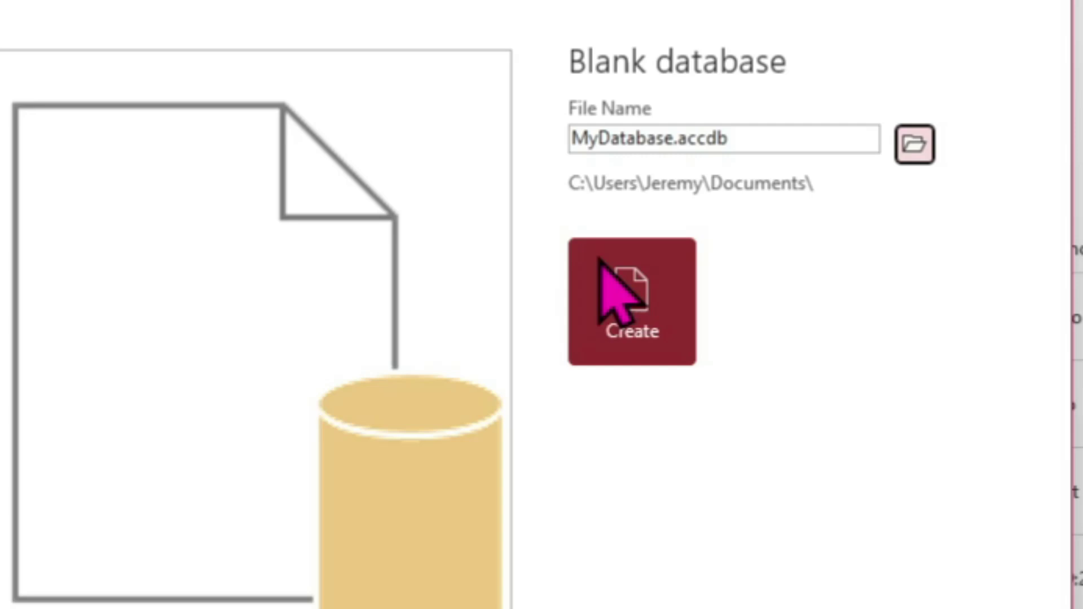
{"action": "left_click", "coordinate": [656, 305]}
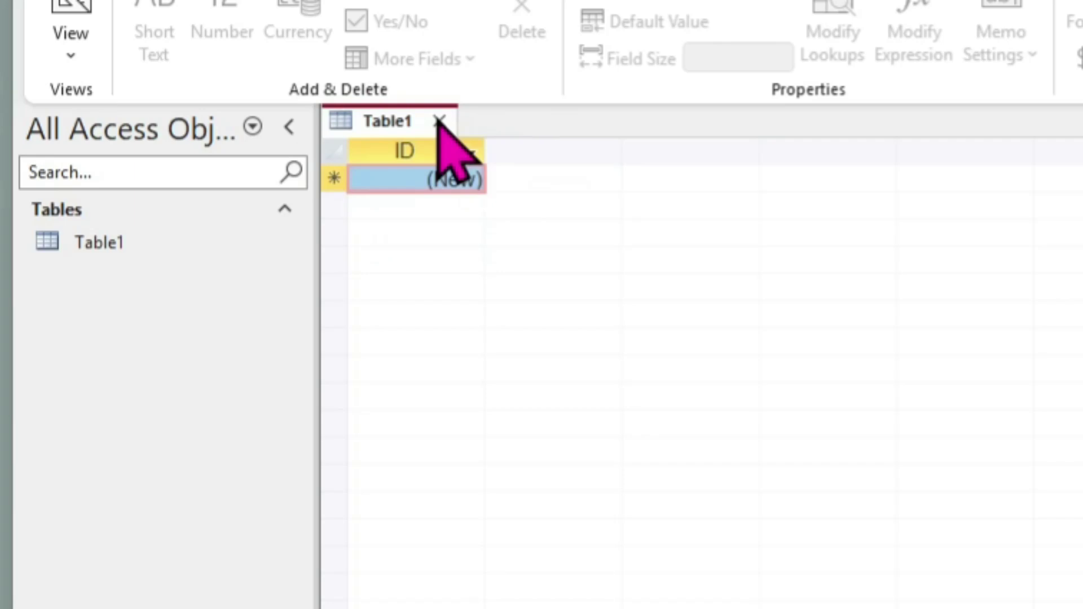
Close the default Table1 and start a new table in Table Design view
{"action": "left_click", "coordinate": [438, 121]}
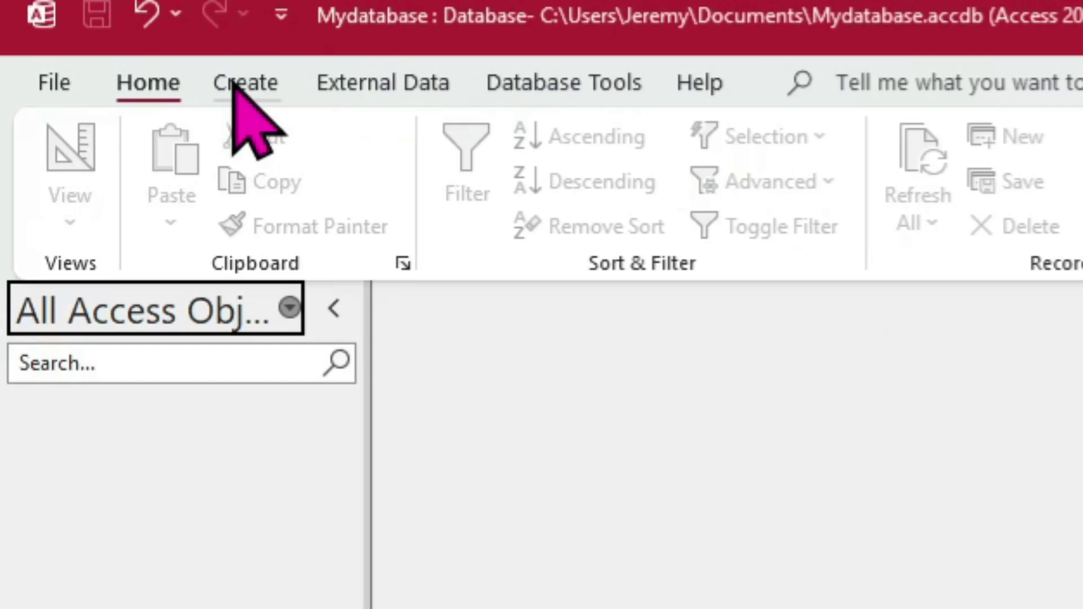
{"action": "left_click", "coordinate": [233, 91]}
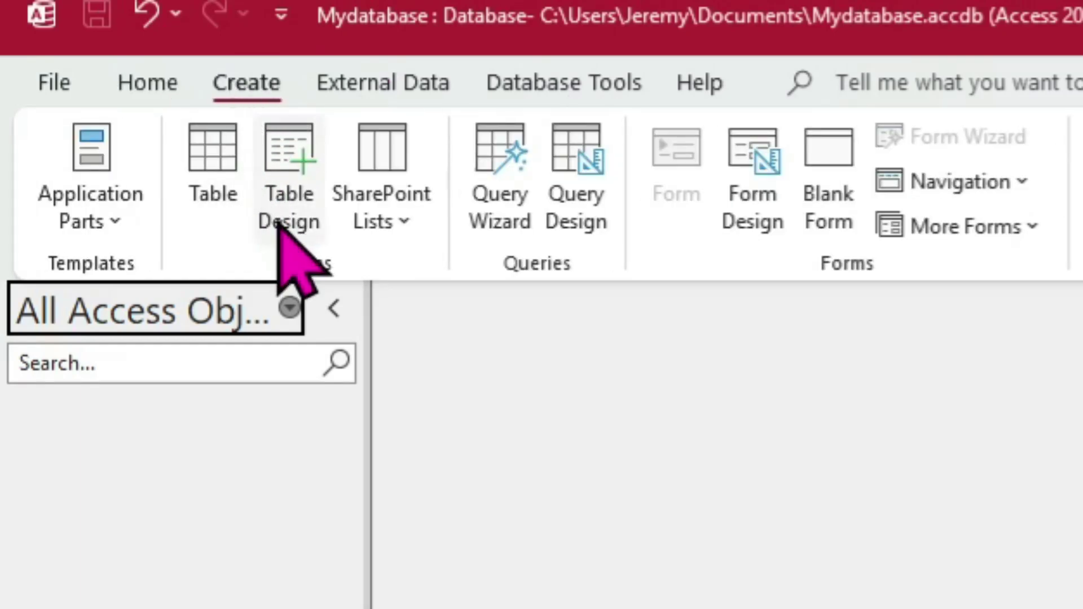
{"action": "left_click", "coordinate": [305, 186]}
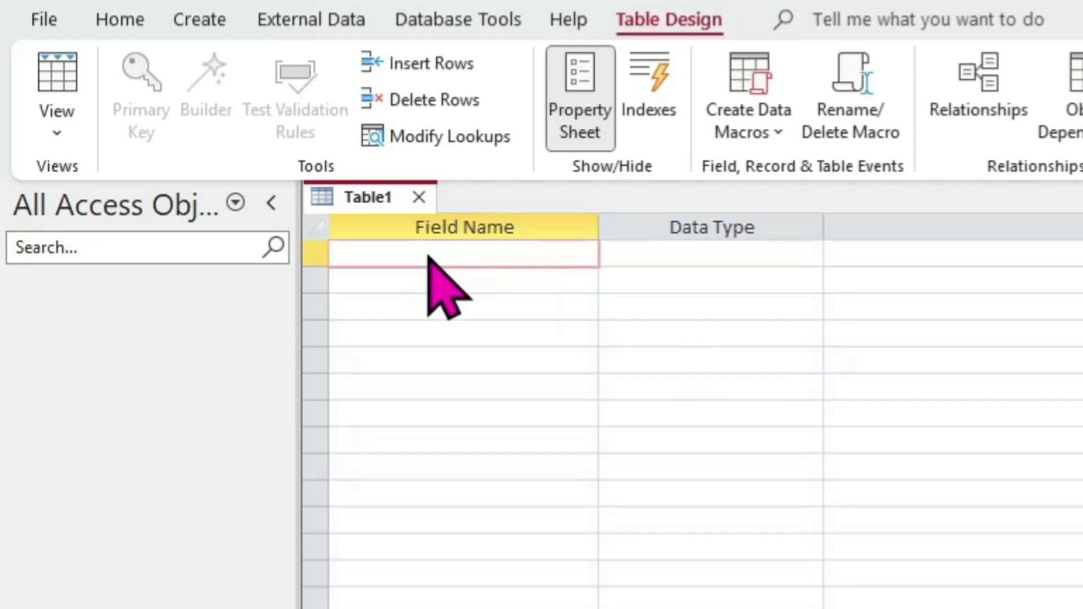
Add an ID field of type AutoNumber and set it as the primary key
{"action": "left_click", "coordinate": [427, 255]}
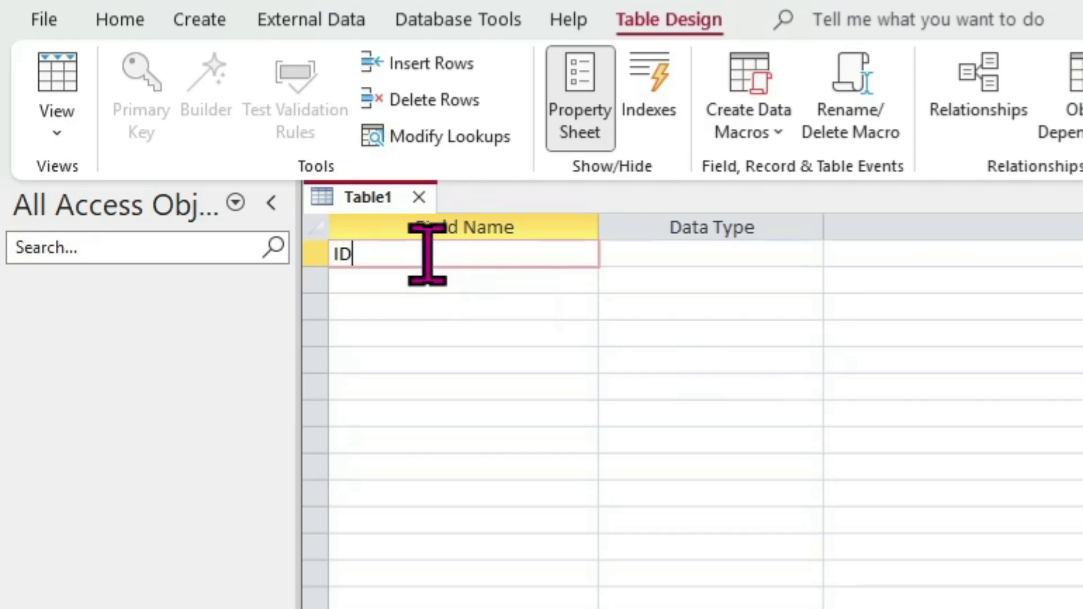
{"action": "key", "text": "Tab"}
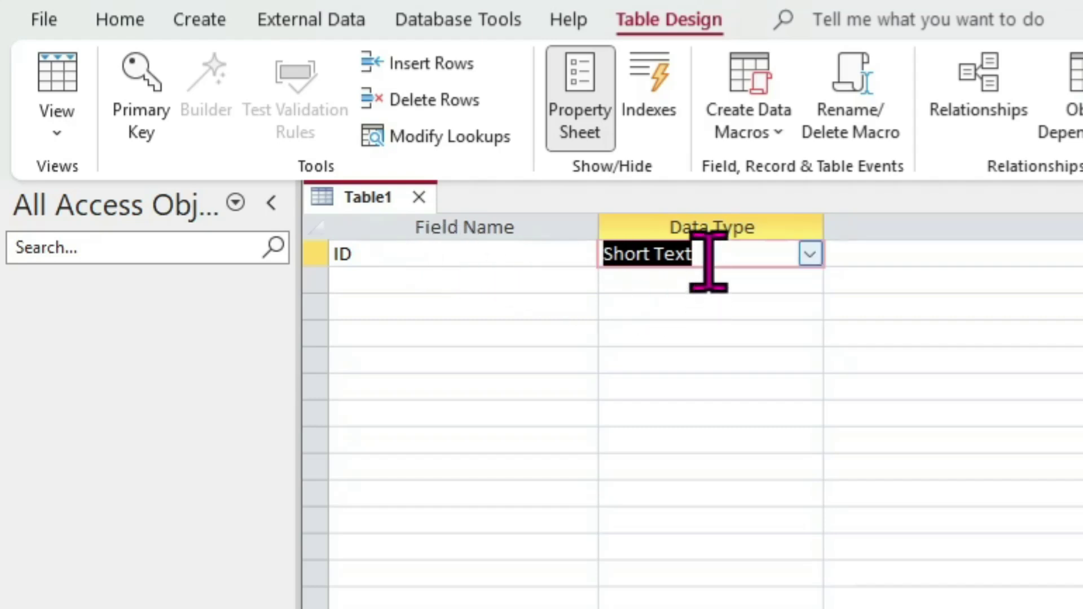
{"action": "left_click", "coordinate": [817, 259]}
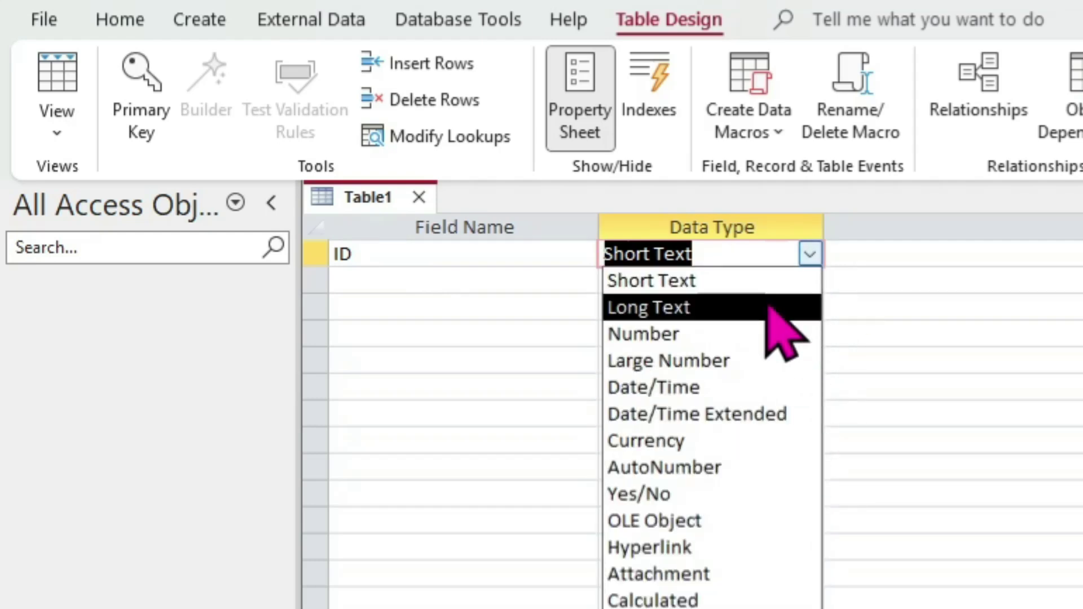
{"action": "left_click", "coordinate": [817, 259]}
{"action": "type", "text": "autoNumber"}
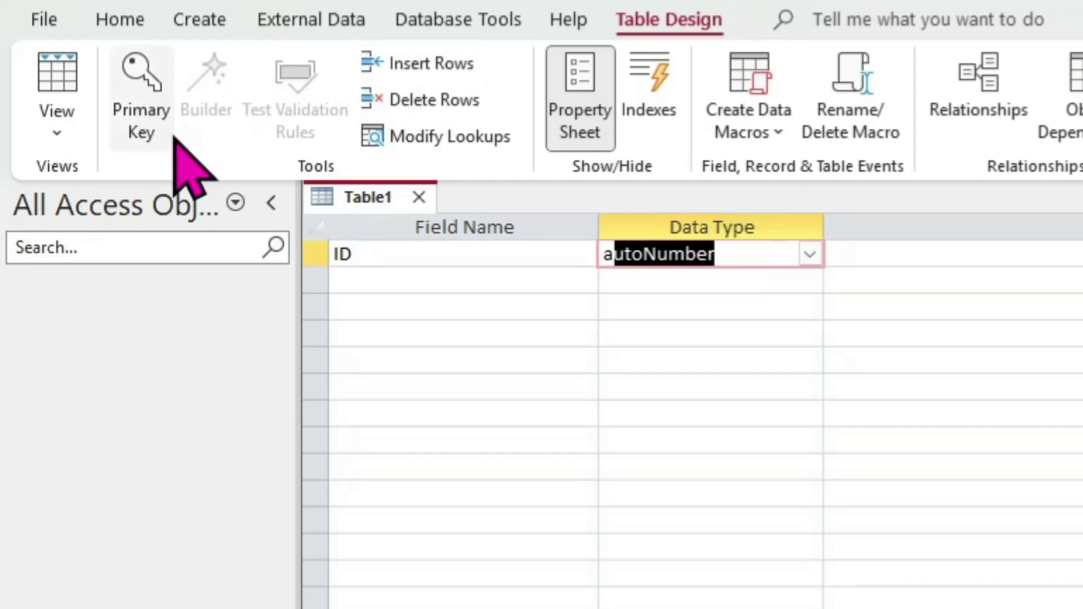
{"action": "left_click", "coordinate": [143, 95]}
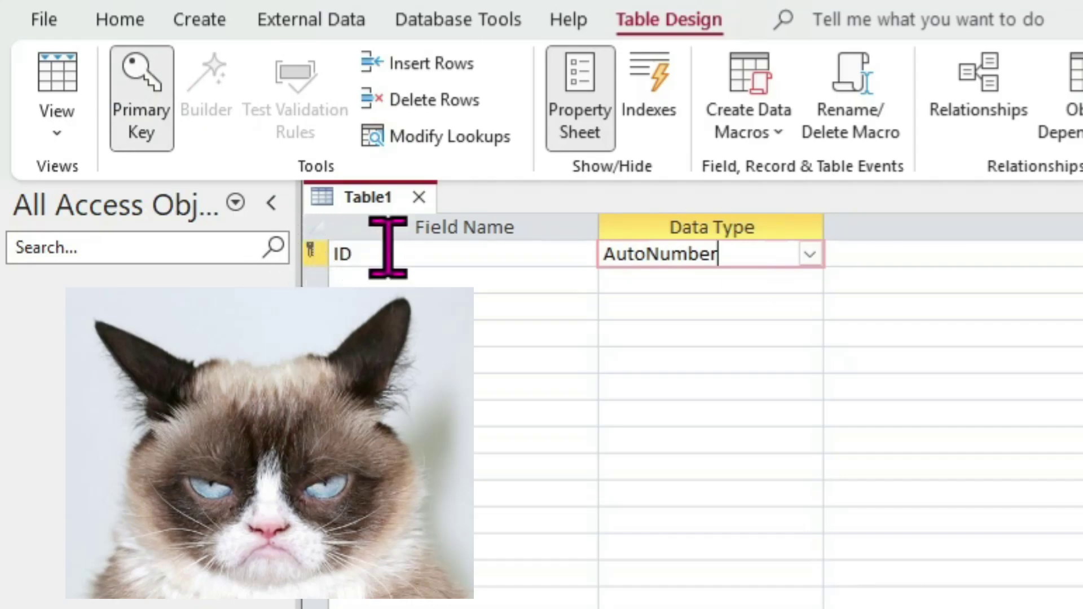
{"action": "left_click", "coordinate": [463, 387]}
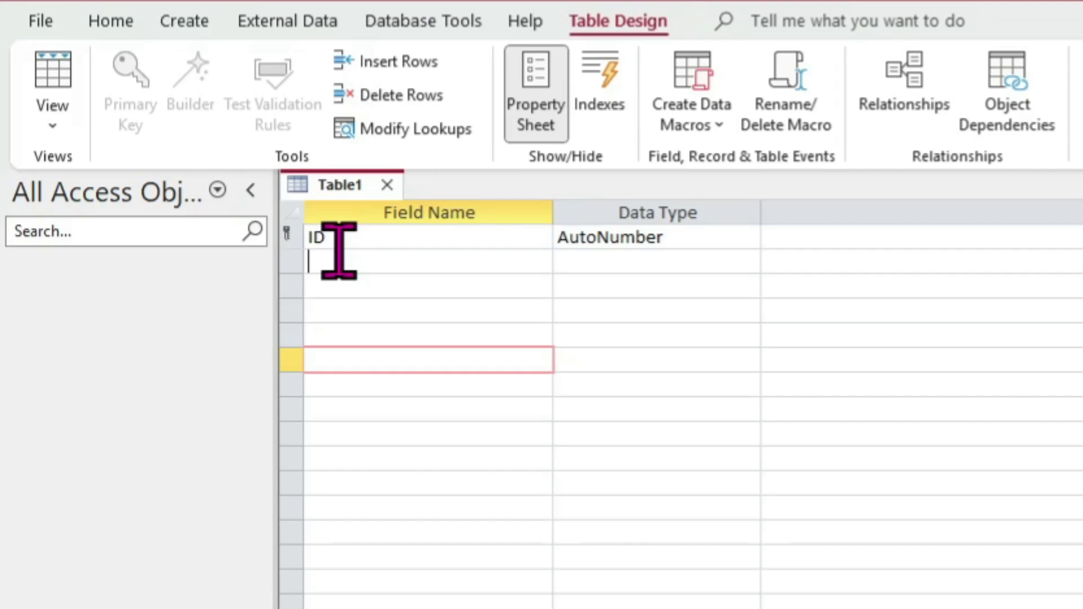
Add a Genre field with the Short Text data type in the second row
{"action": "left_click", "coordinate": [217, 176]}
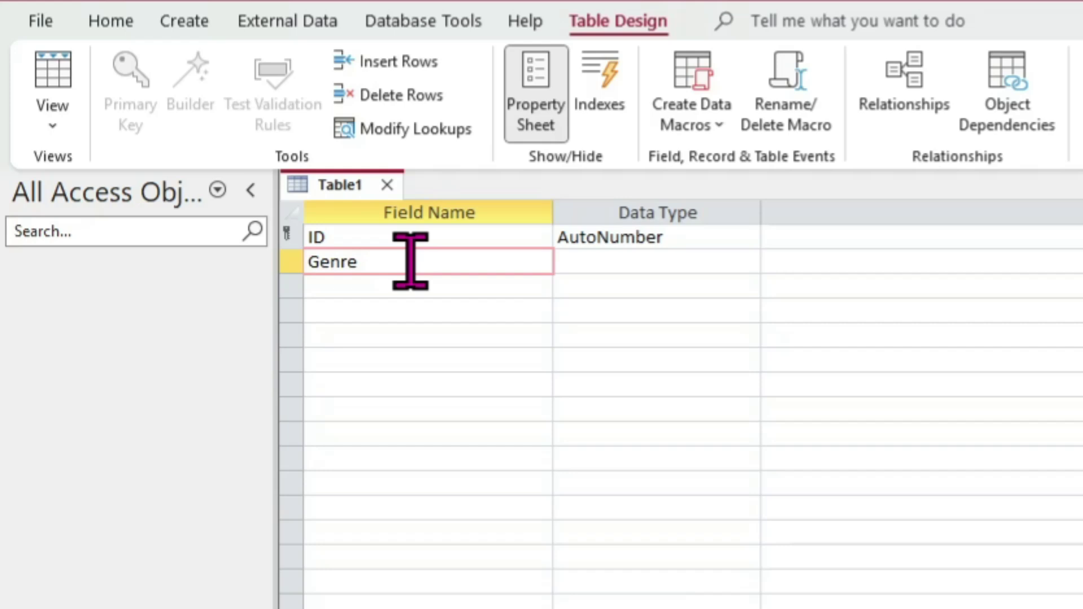
{"action": "key", "text": "Tab"}
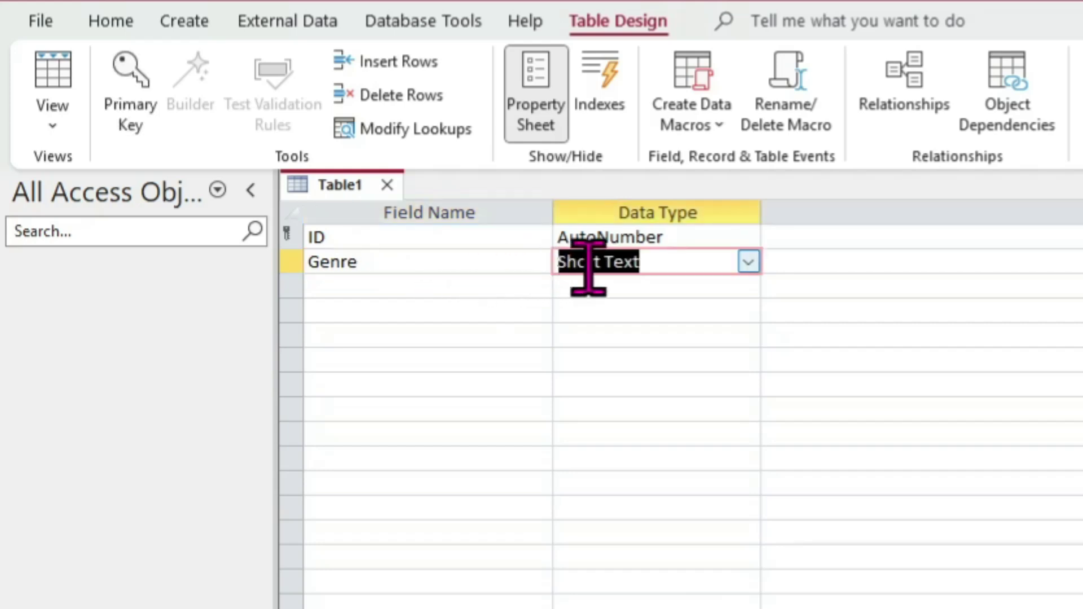
{"action": "left_click", "coordinate": [705, 248]}
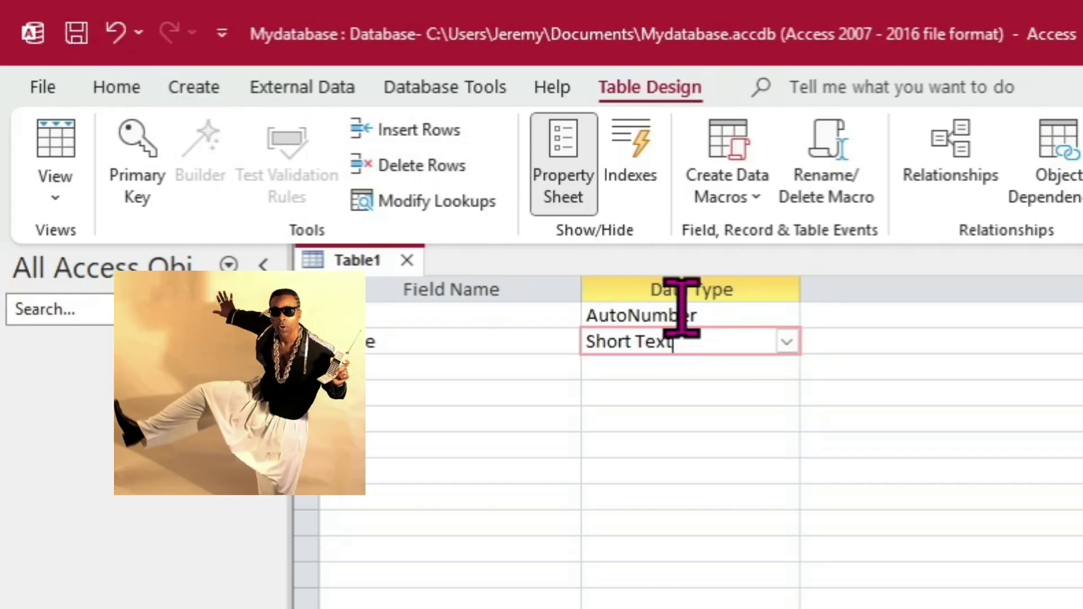
Save the new table as tblGenres
{"action": "key", "text": "ctrl+s"}
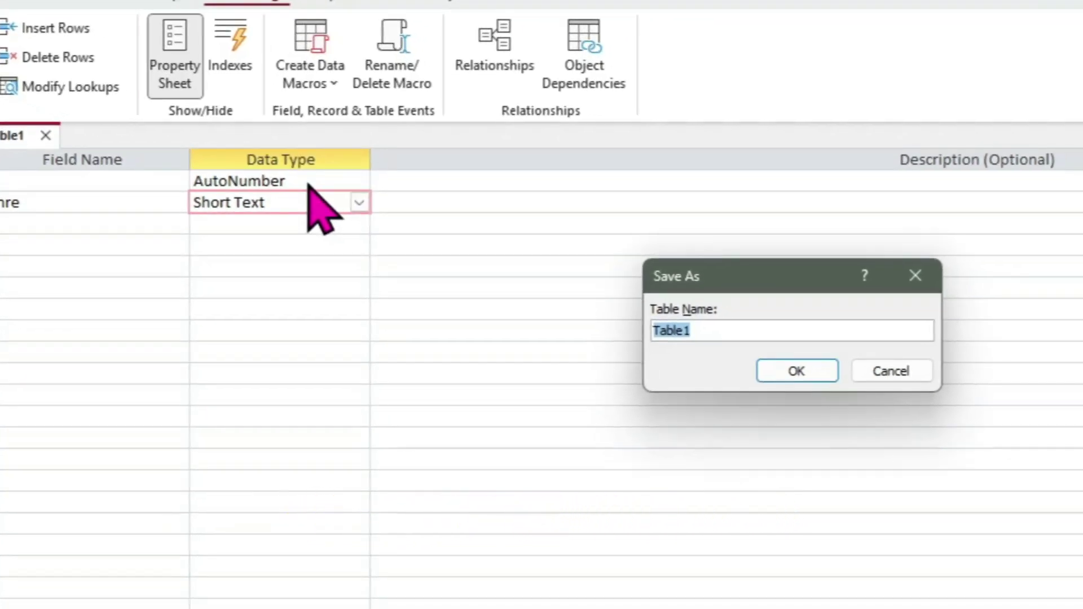
{"action": "type", "text": "tblGenres"}
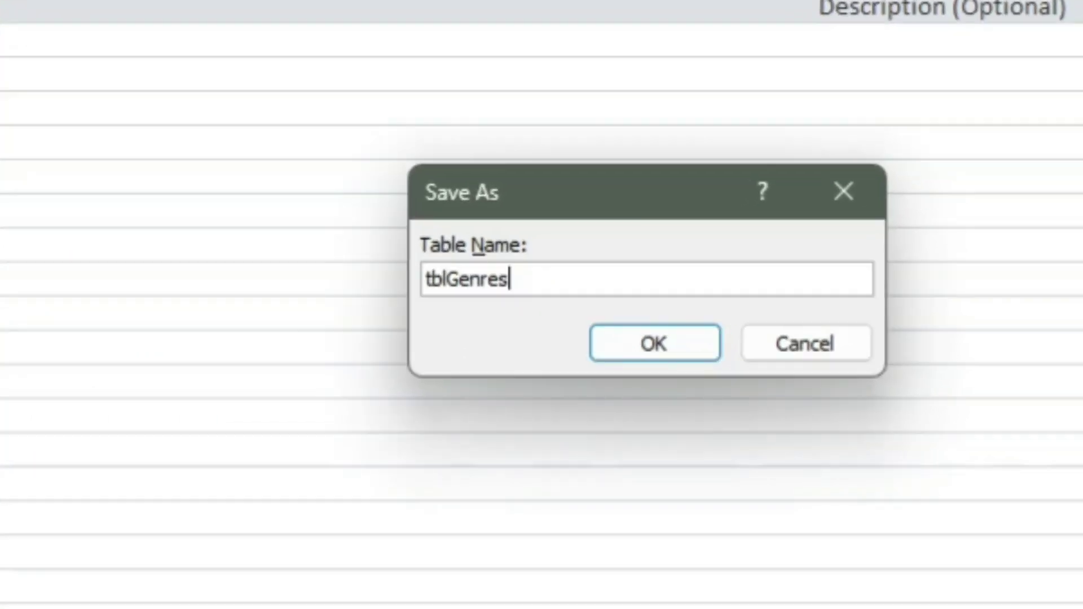
{"action": "left_click", "coordinate": [654, 358]}
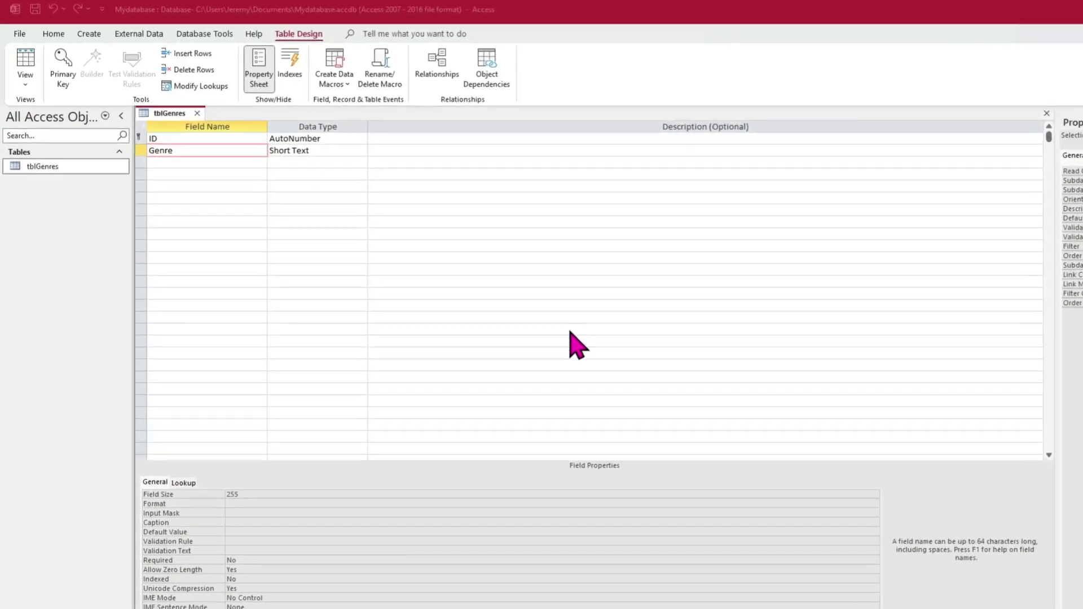
{"action": "left_click", "coordinate": [75, 131]}
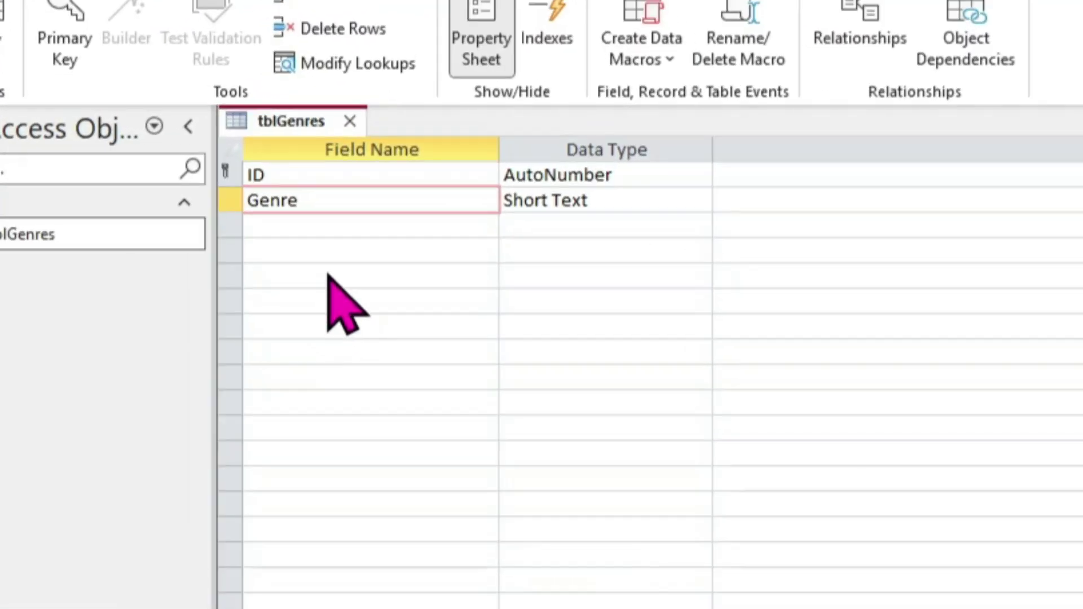
Switch tblGenres from Design view to Datasheet view
{"action": "right_click", "coordinate": [269, 125]}
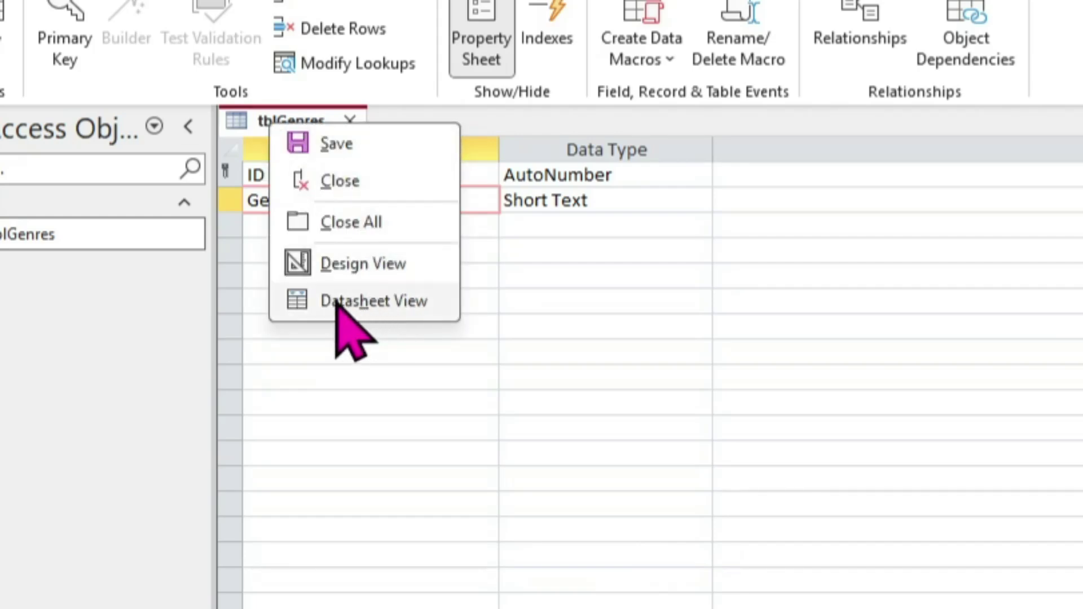
{"action": "left_click", "coordinate": [407, 375]}
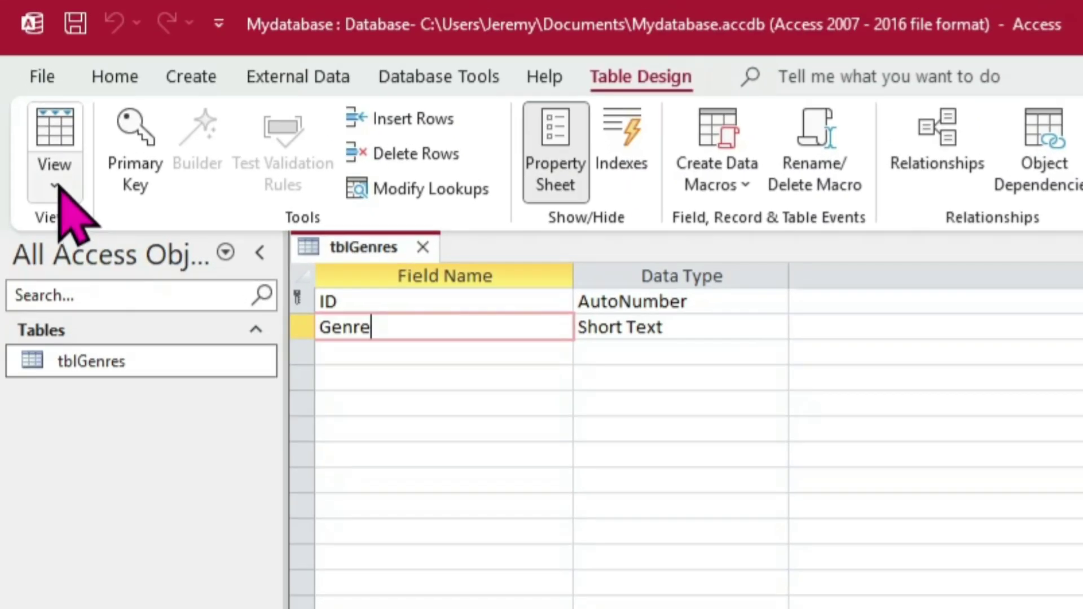
{"action": "left_click", "coordinate": [54, 185]}
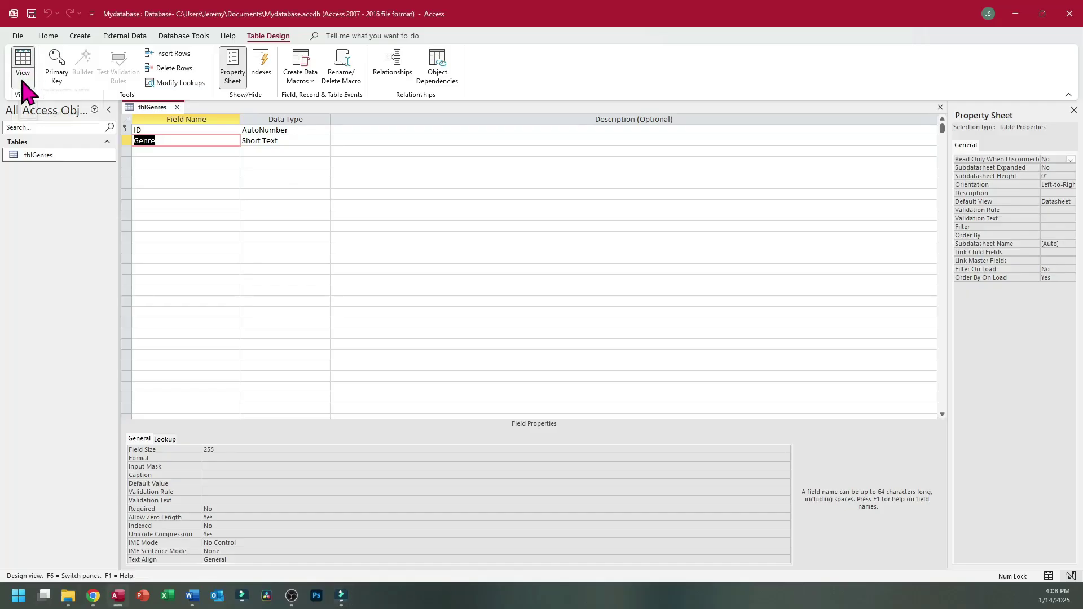
{"action": "left_click", "coordinate": [23, 82]}
{"action": "left_click", "coordinate": [42, 106]}
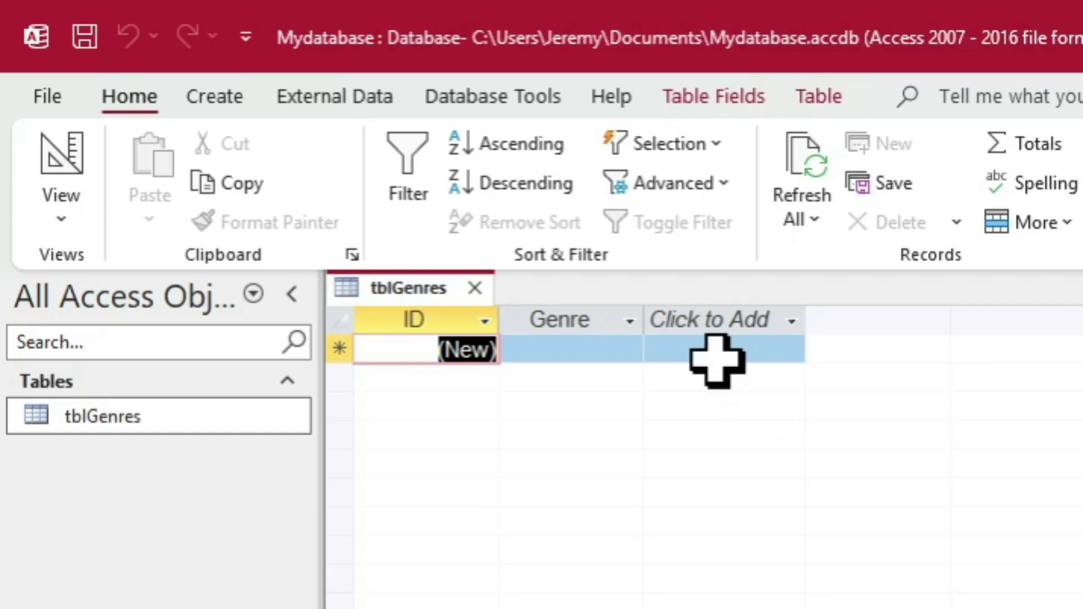
Check the data-type list offered by the Click to Add column
{"action": "left_click", "coordinate": [793, 326]}
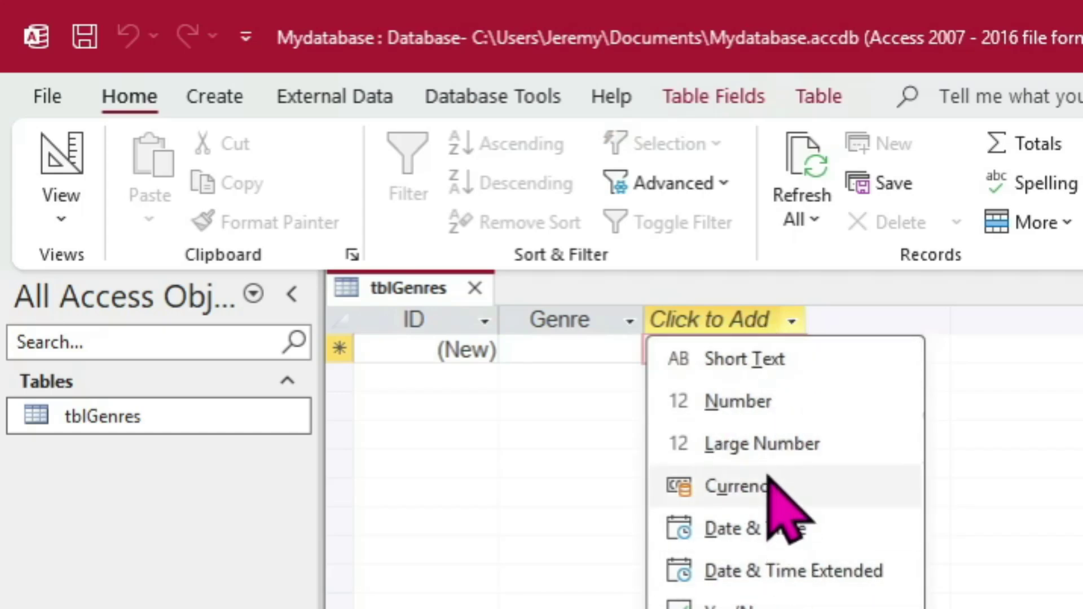
{"action": "left_click", "coordinate": [756, 318]}
{"action": "left_click", "coordinate": [757, 319]}
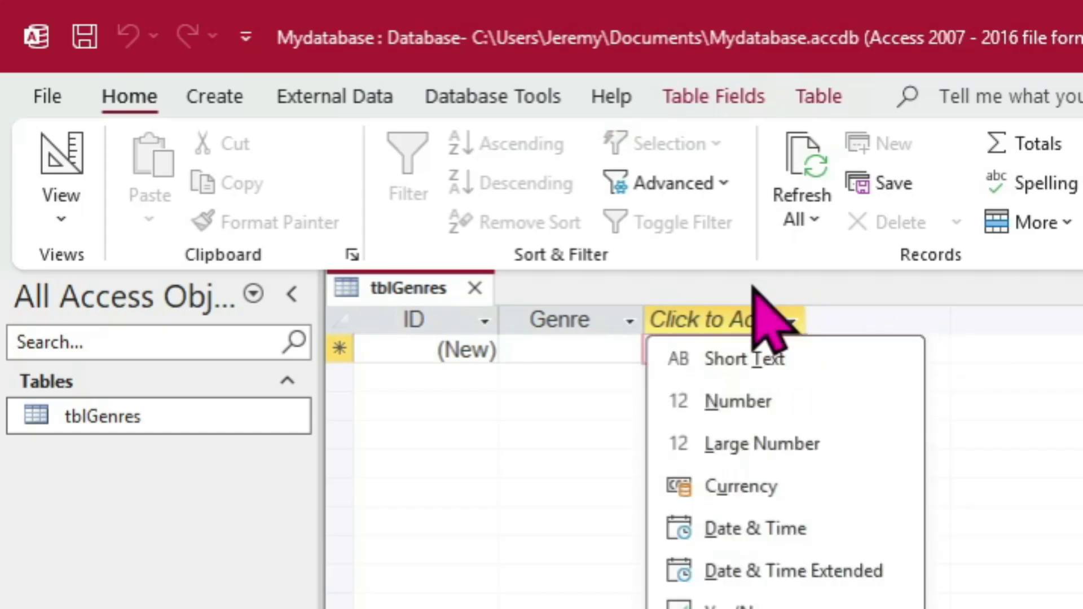
{"action": "left_click", "coordinate": [583, 435]}
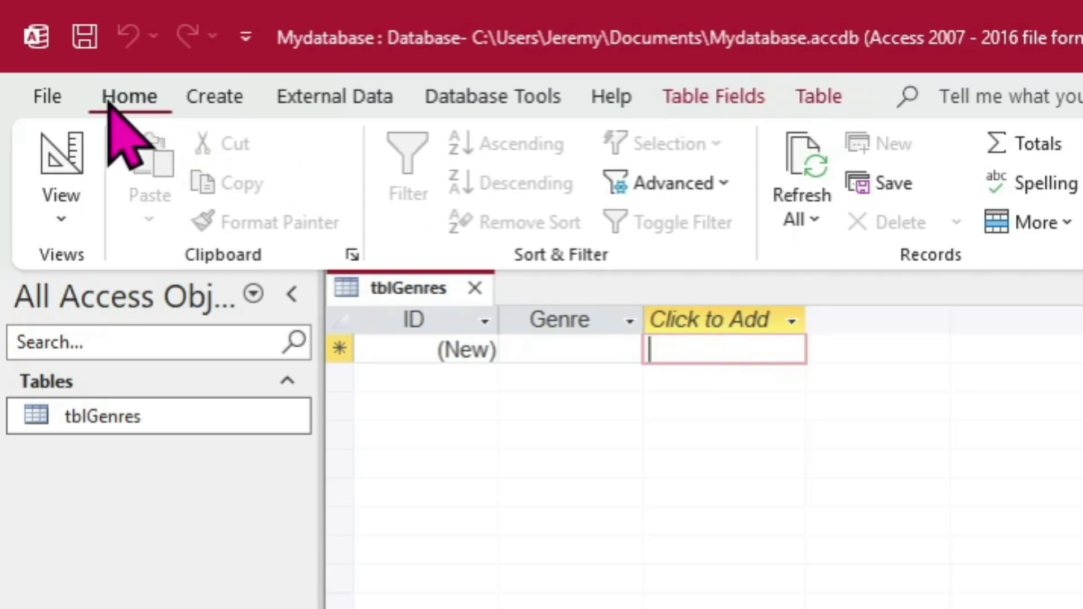
In Current Database options, uncheck 'Enable design changes for tables in Datasheet view'
{"action": "left_click", "coordinate": [41, 95]}
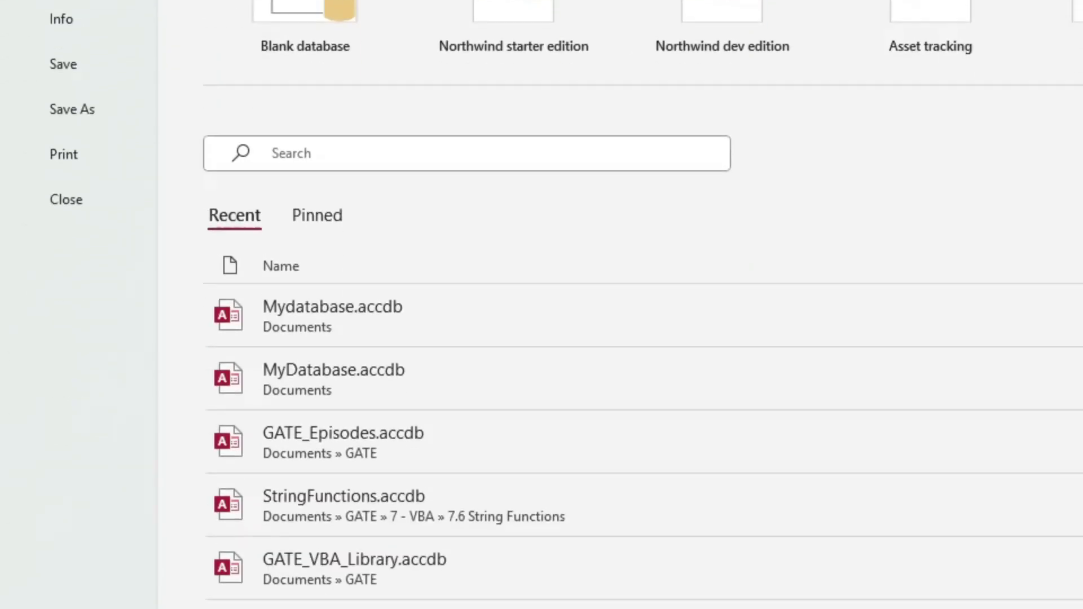
{"action": "left_click", "coordinate": [72, 551]}
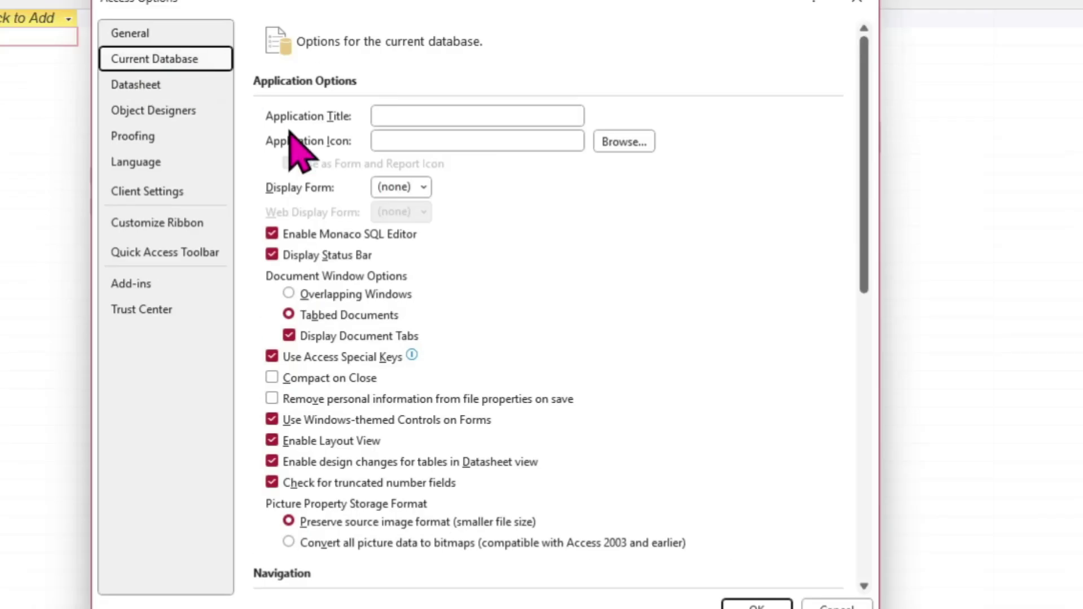
{"action": "left_click", "coordinate": [275, 464]}
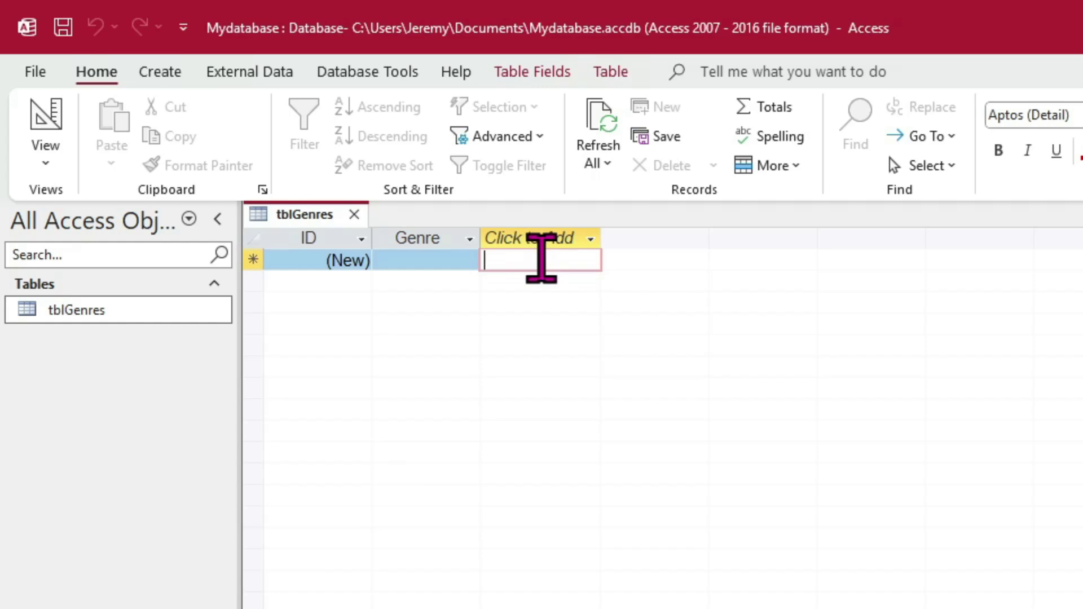
Compact and repair the database, then reopen tblGenres at the first Genre cell
{"action": "left_click", "coordinate": [368, 72]}
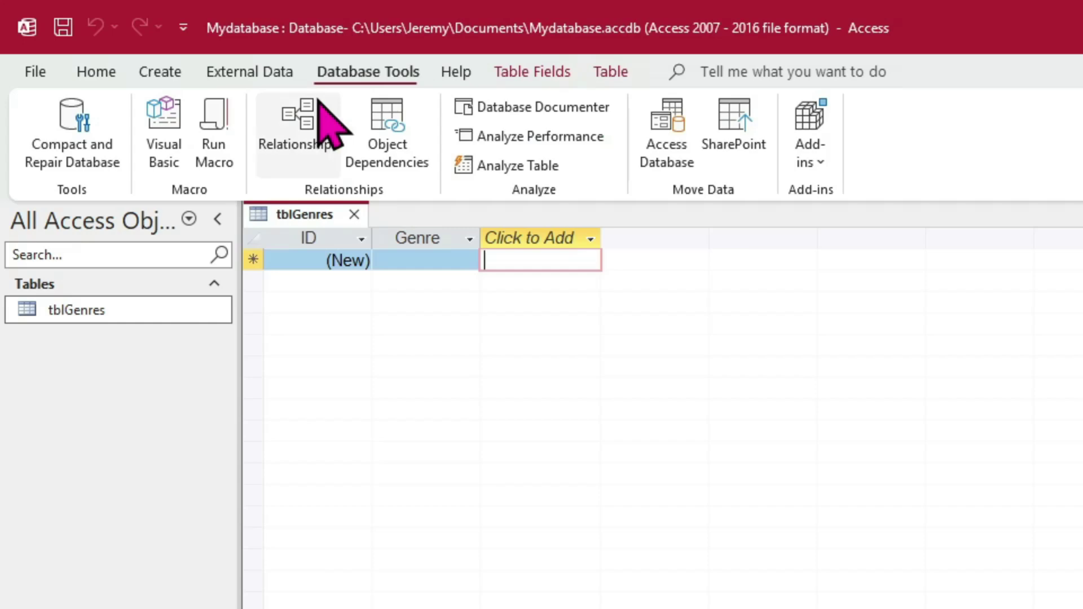
{"action": "left_click", "coordinate": [68, 128]}
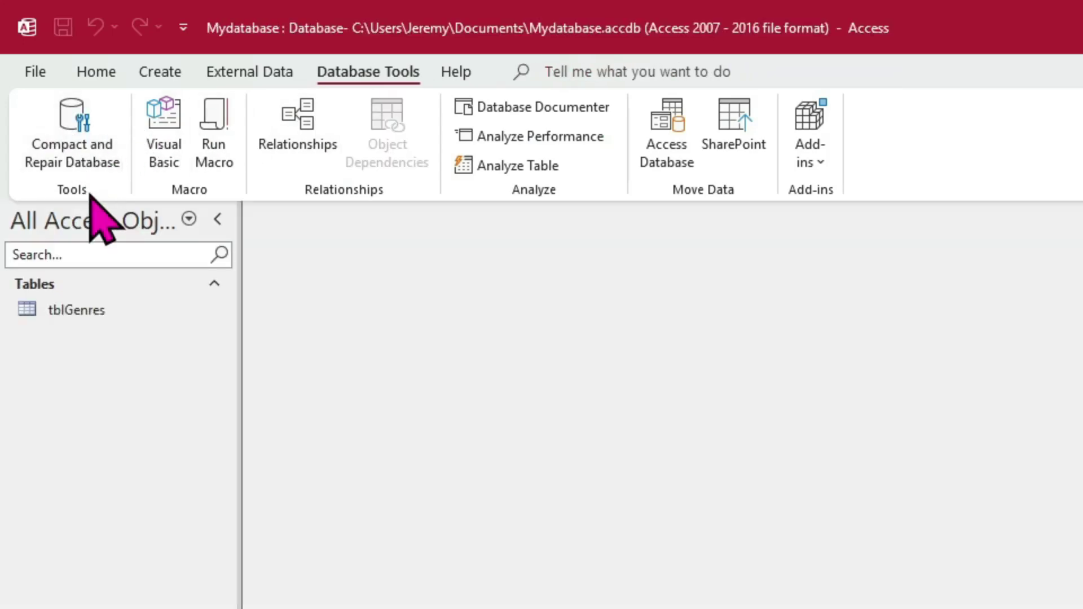
{"action": "double_click", "coordinate": [79, 316]}
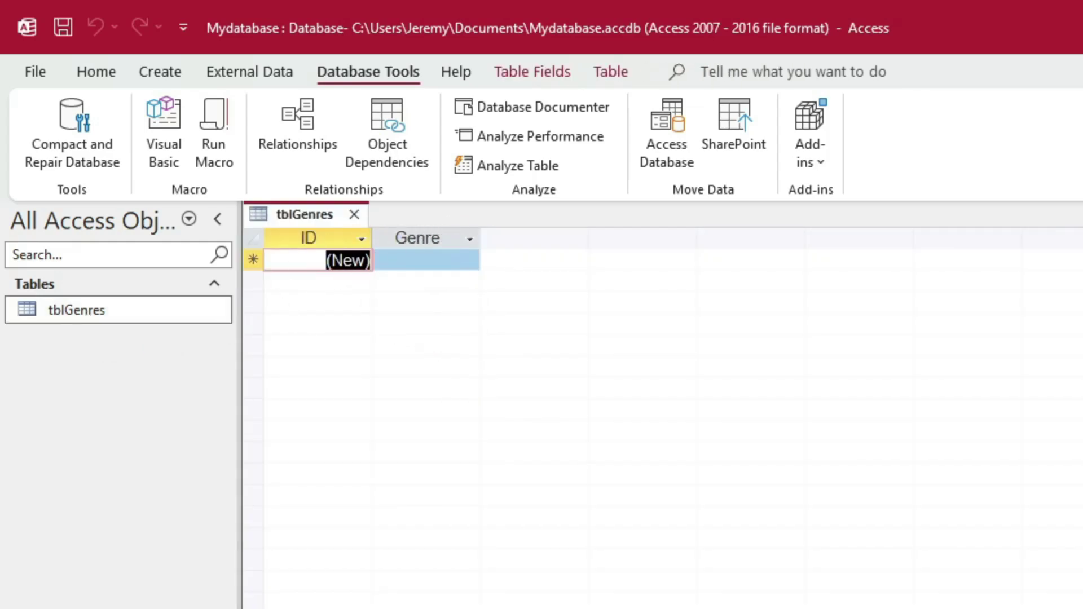
{"action": "left_click", "coordinate": [425, 261]}
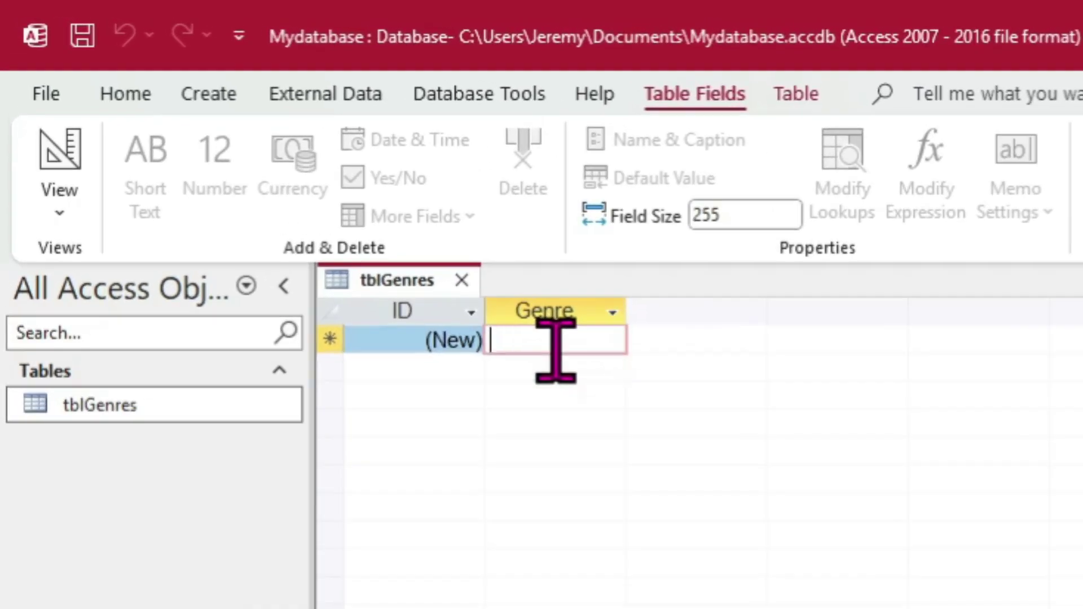
Enter Horror and Fantasy as the first two genre records
{"action": "type", "text": "Horror"}
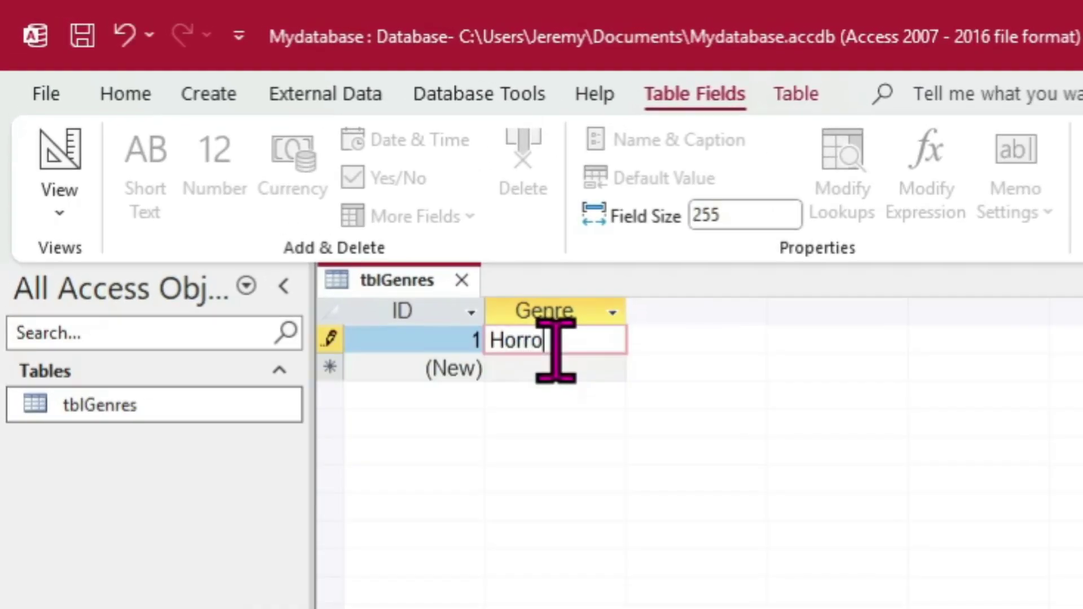
{"action": "left_click", "coordinate": [426, 345]}
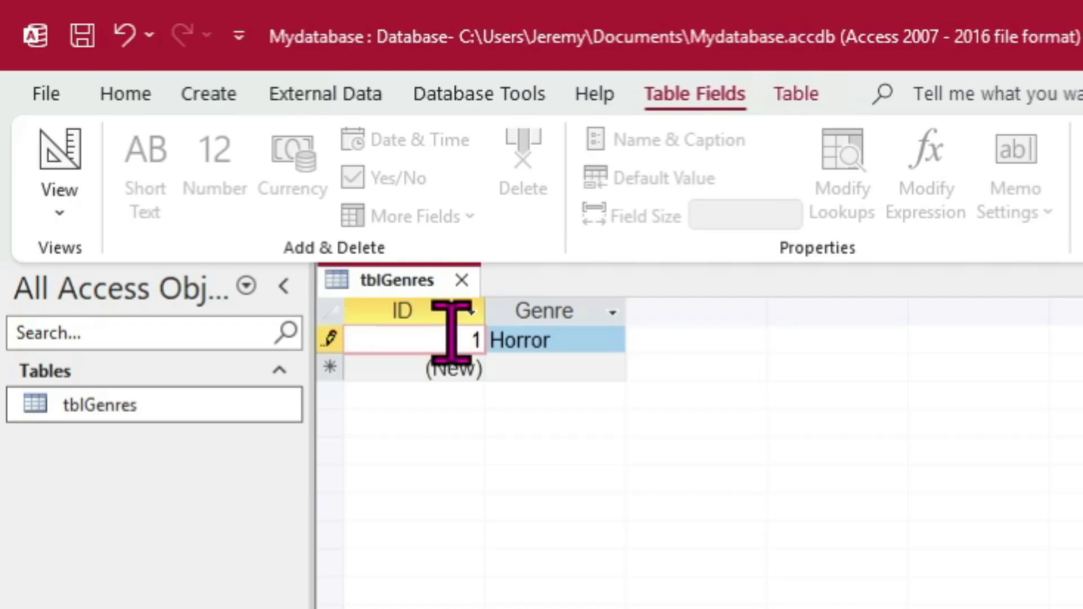
{"action": "left_click", "coordinate": [559, 372]}
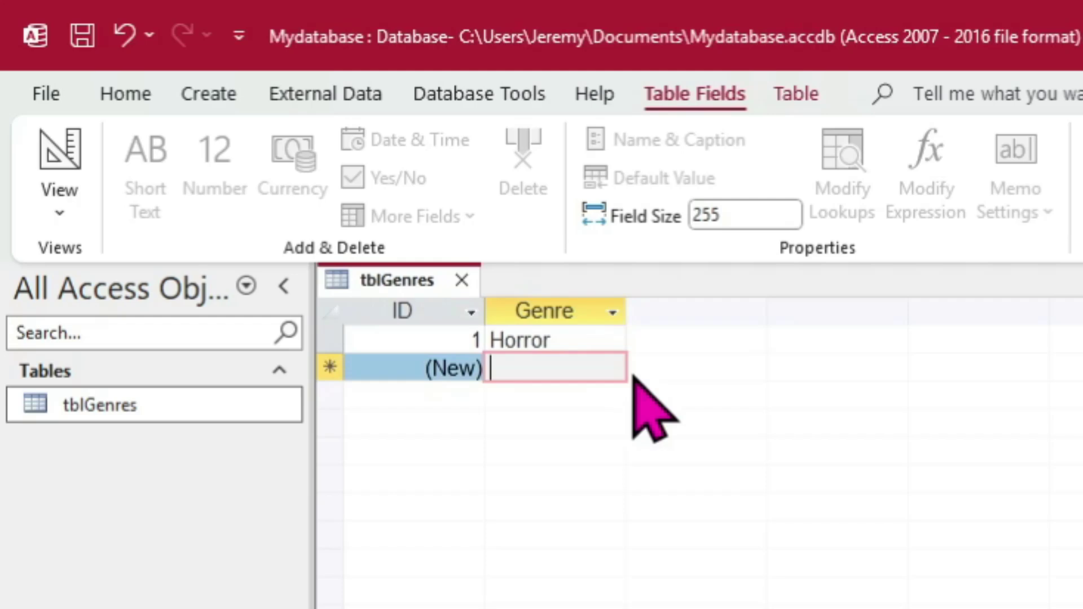
{"action": "type", "text": "Fantasy"}
{"action": "key", "text": "Return"}
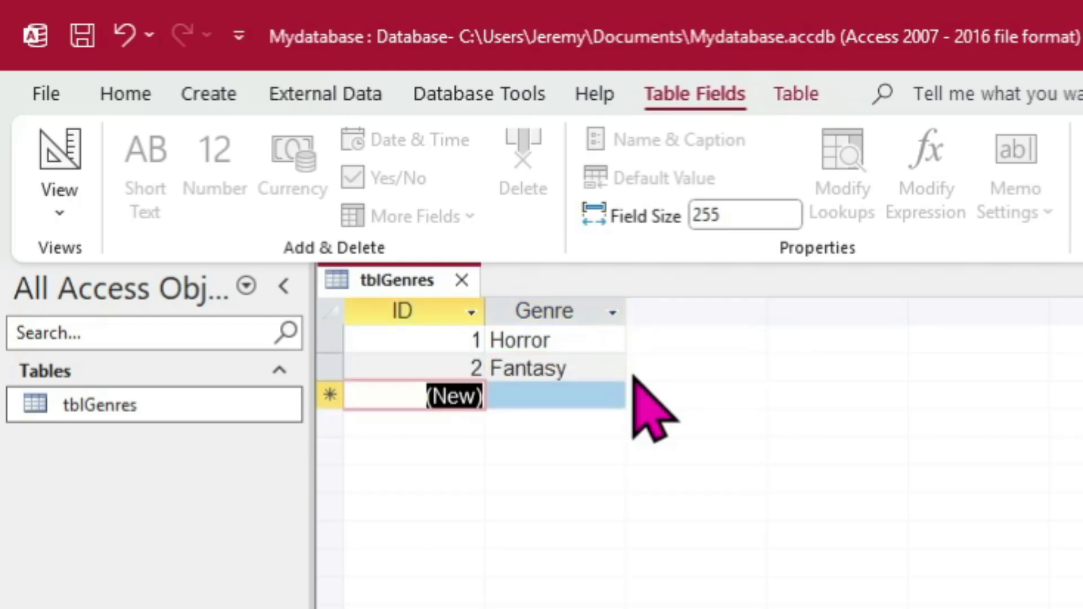
Add Sci-Fi as the third genre record
{"action": "right_click", "coordinate": [435, 284]}
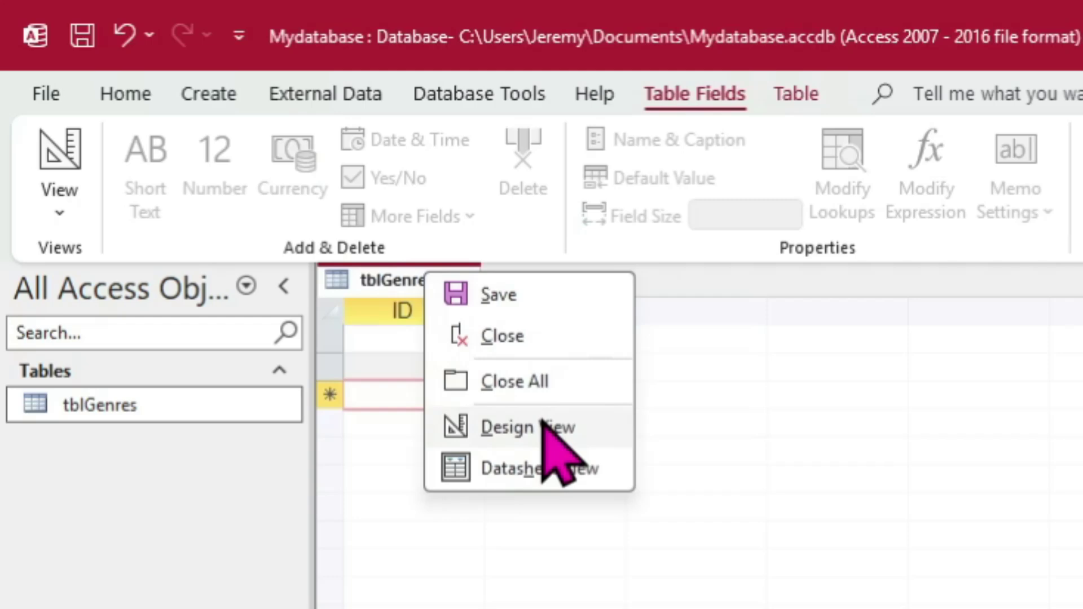
{"action": "left_click", "coordinate": [736, 372]}
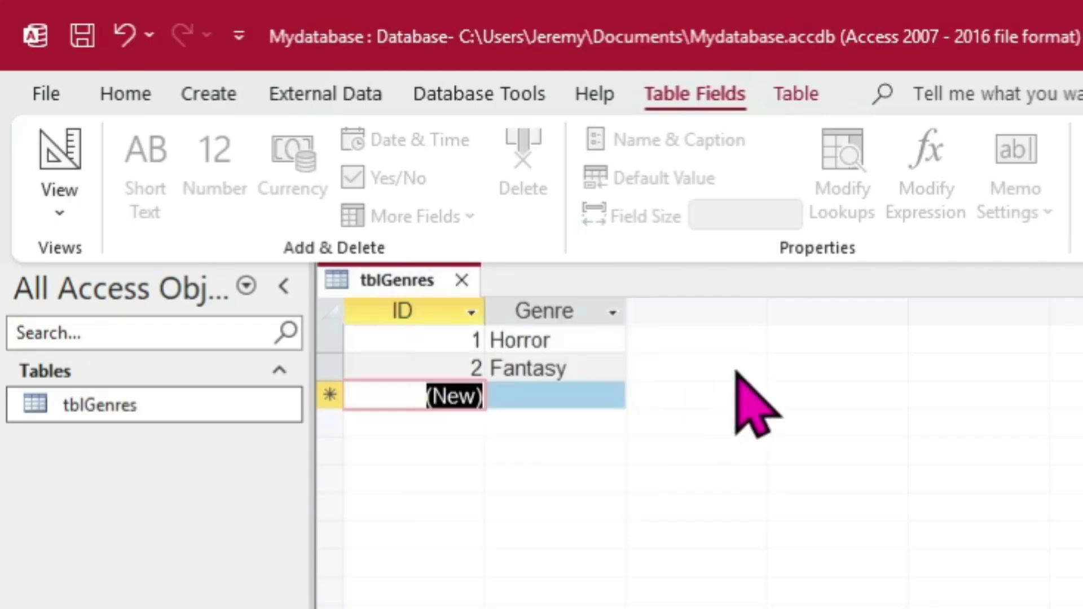
{"action": "left_click", "coordinate": [547, 392]}
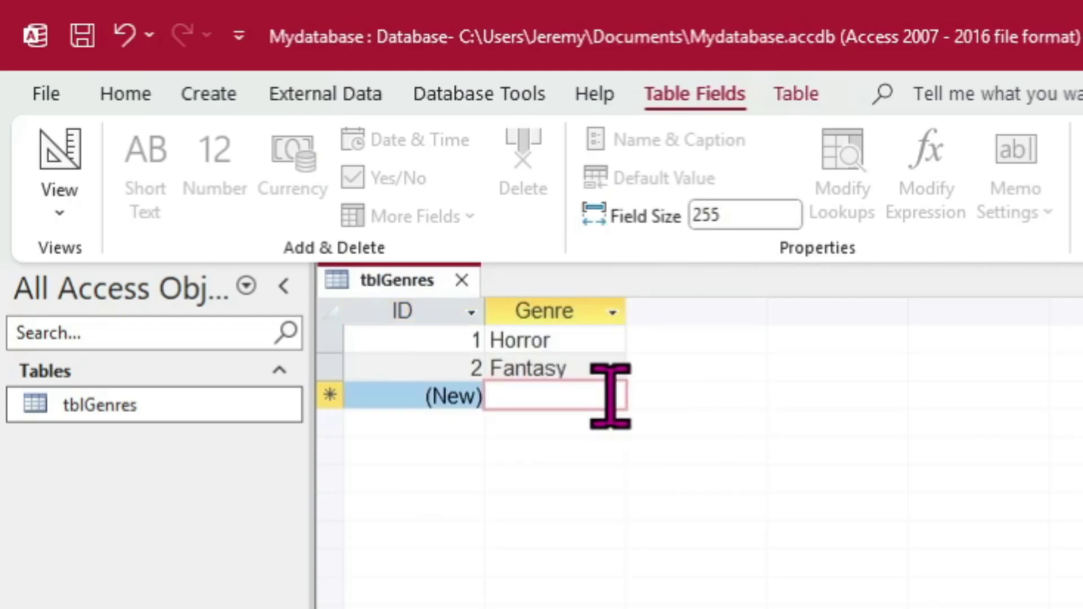
{"action": "type", "text": "Sci-Fi"}
{"action": "key", "text": "Return"}
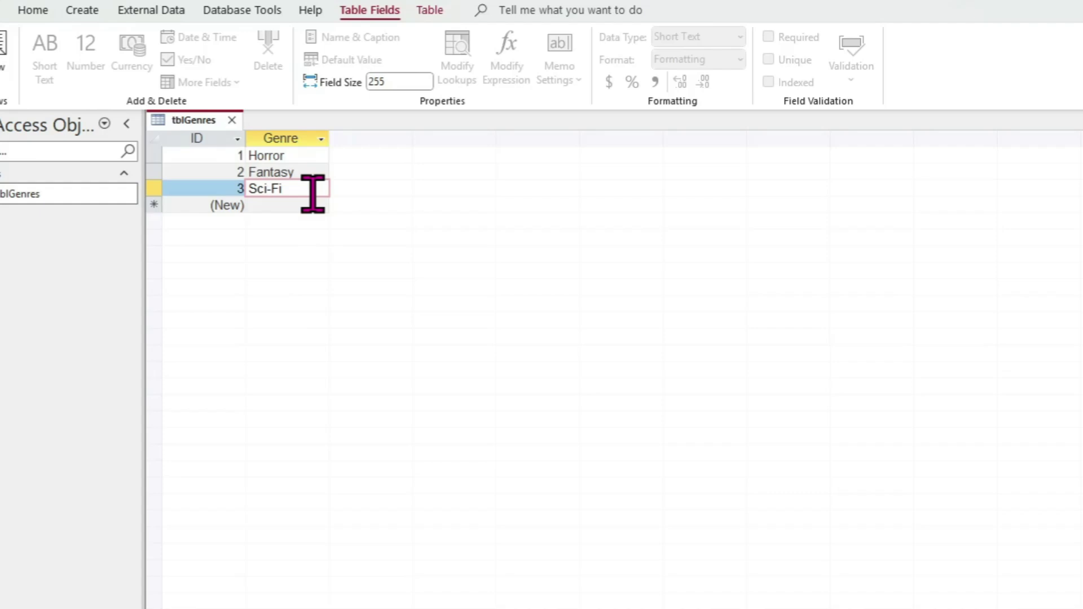
Append 'editg' to the third genre, leaving it stored as Sci-Fieditg
{"action": "type", "text": "e"}
{"action": "type", "text": "di"}
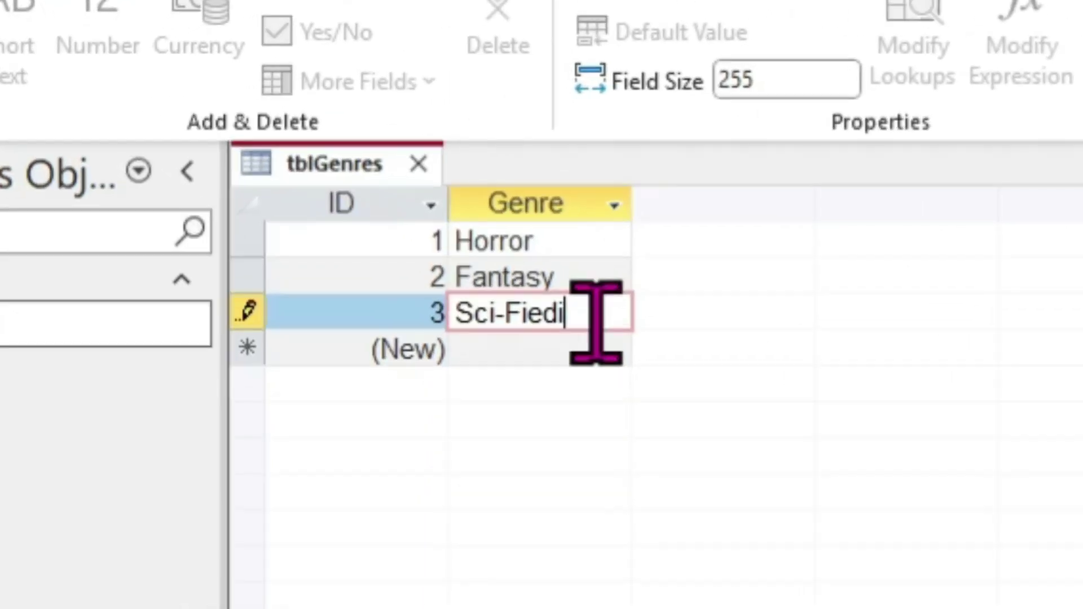
{"action": "type", "text": "tg"}
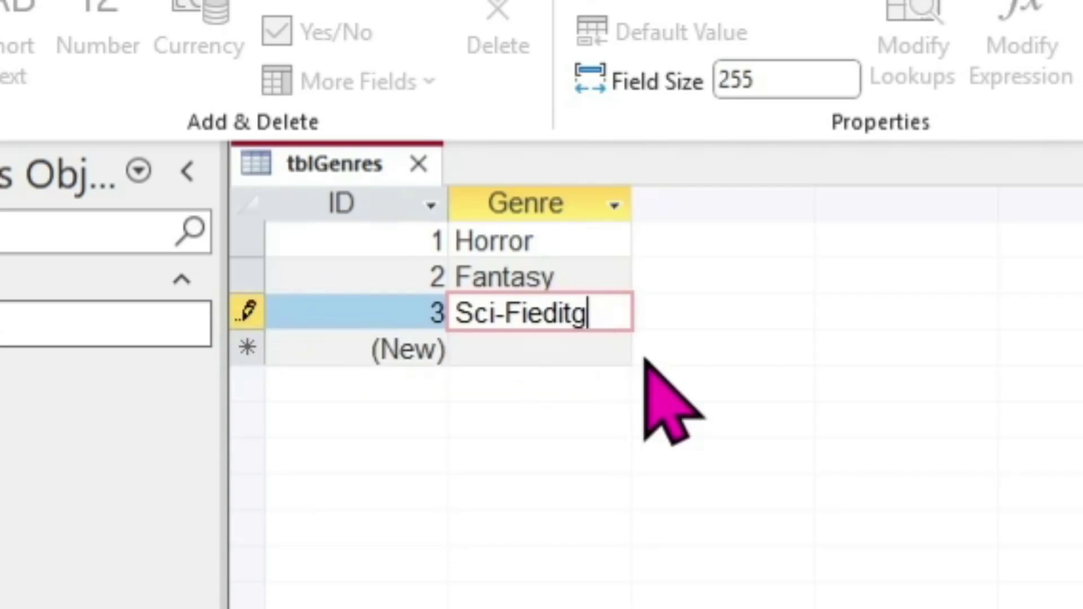
{"action": "left_click", "coordinate": [601, 265]}
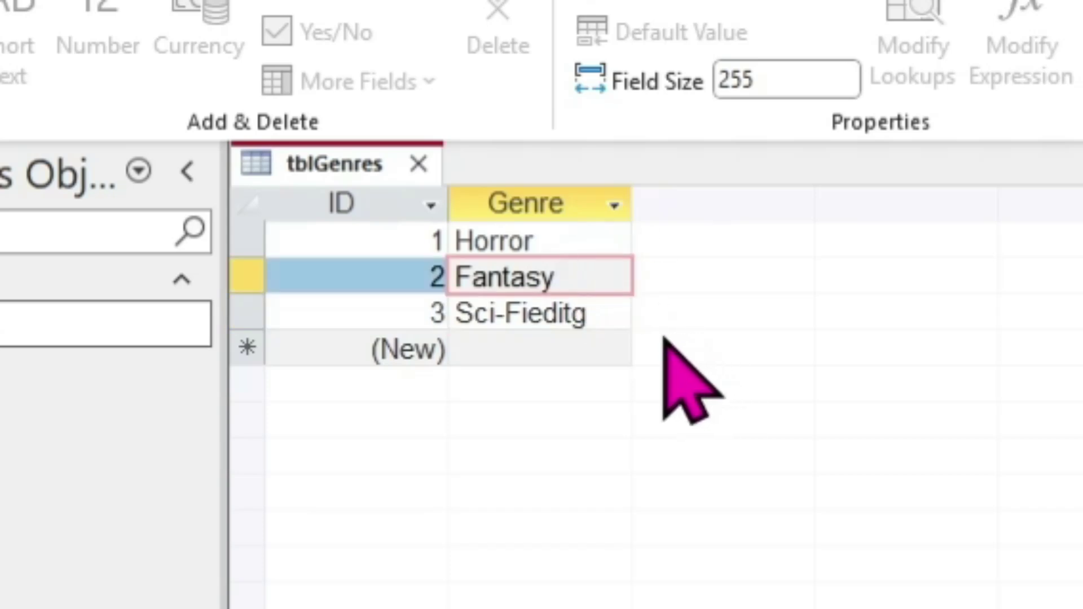
{"action": "left_click", "coordinate": [622, 347]}
{"action": "left_click", "coordinate": [612, 317]}
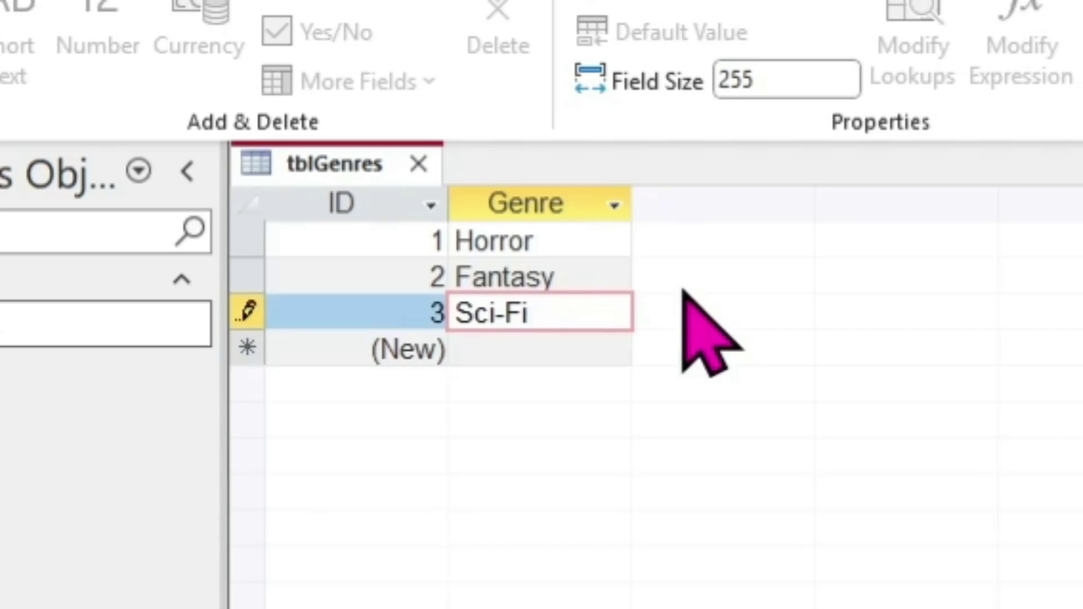
{"action": "key", "text": "Escape"}
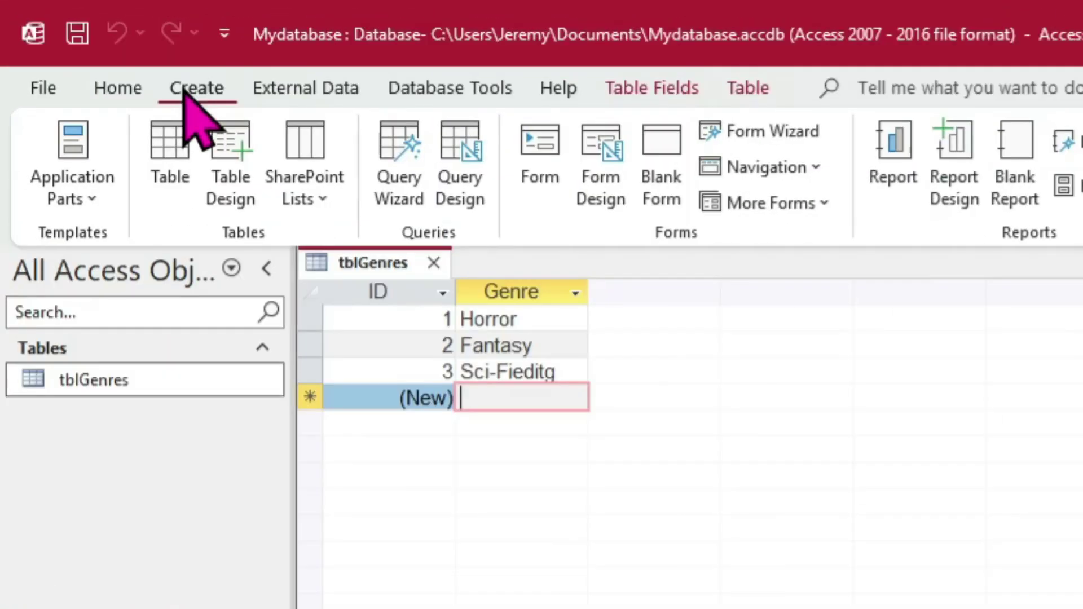
Design a table with an AutoNumber ID primary key and a Location Short Text field, saved as tblLocations
{"action": "left_click", "coordinate": [238, 160]}
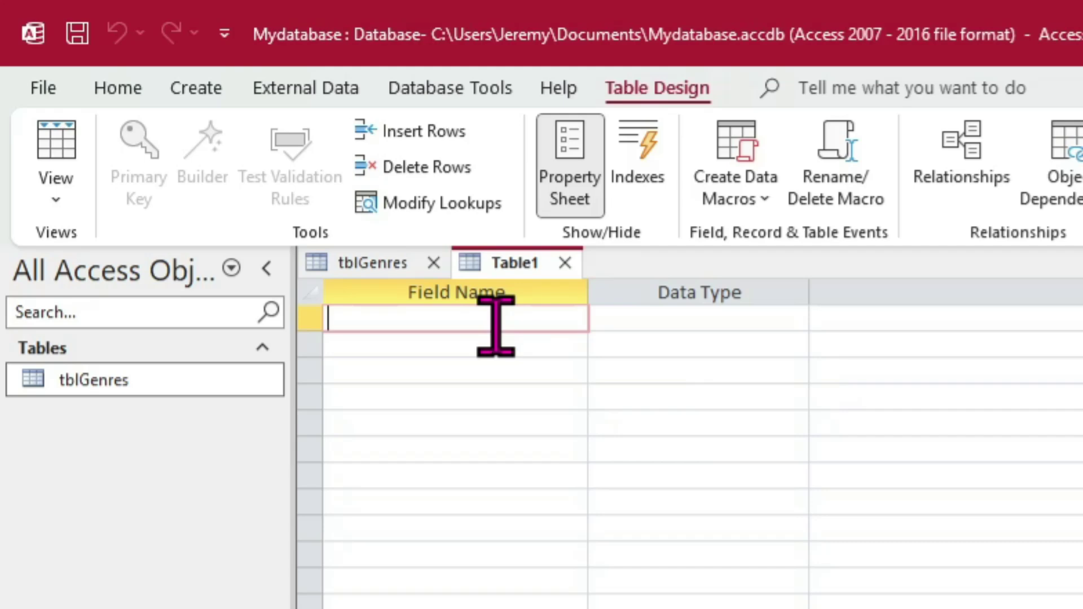
{"action": "type", "text": "ID"}
{"action": "key", "text": "Tab"}
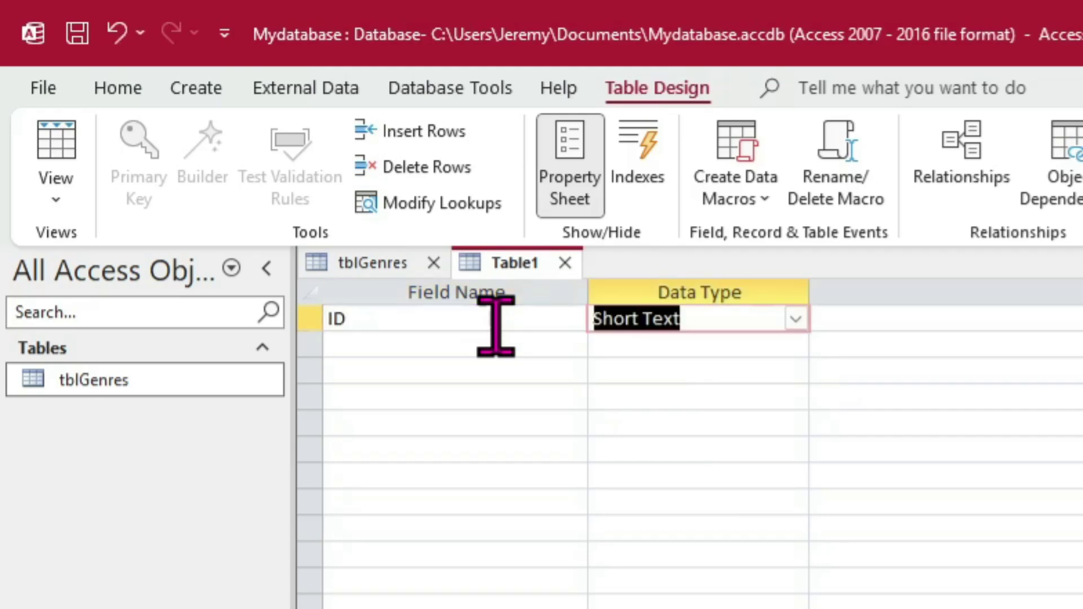
{"action": "type", "text": "autoNumber"}
{"action": "left_click", "coordinate": [142, 155]}
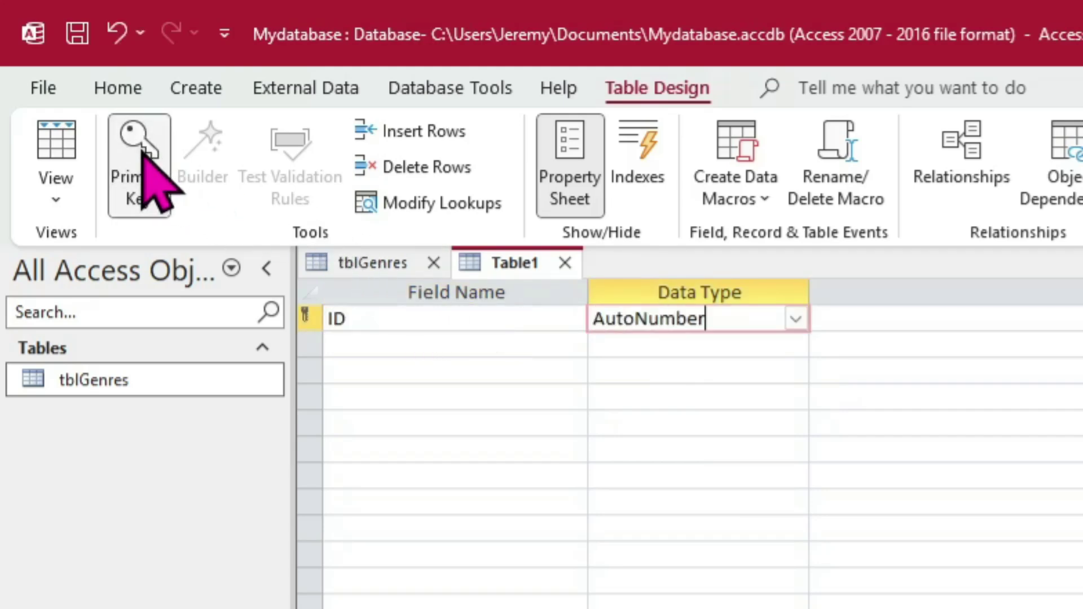
{"action": "left_click", "coordinate": [395, 345]}
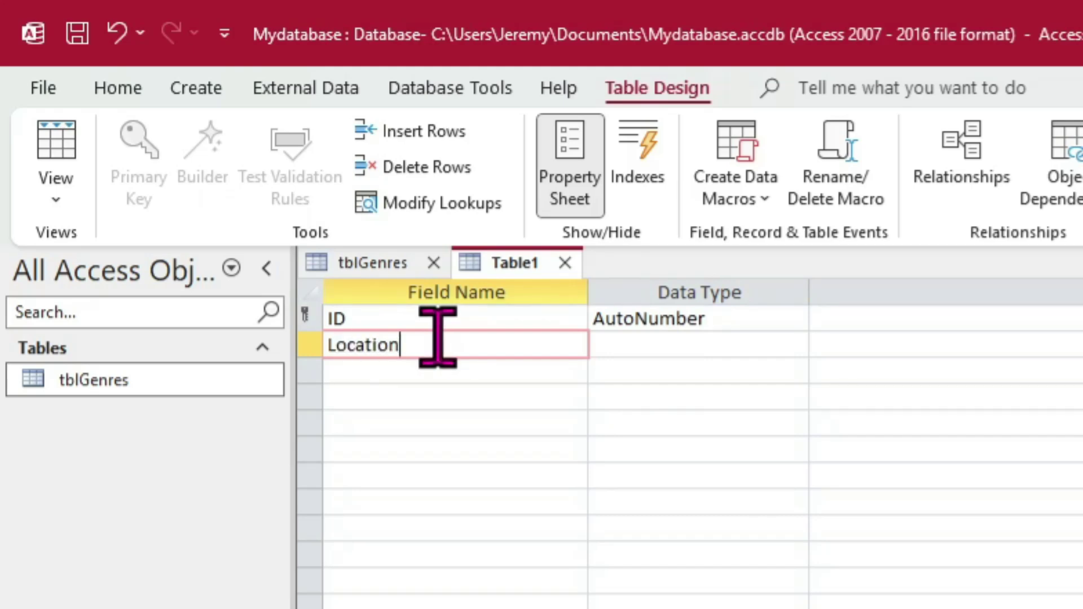
{"action": "key", "text": "Tab"}
{"action": "left_click", "coordinate": [476, 364]}
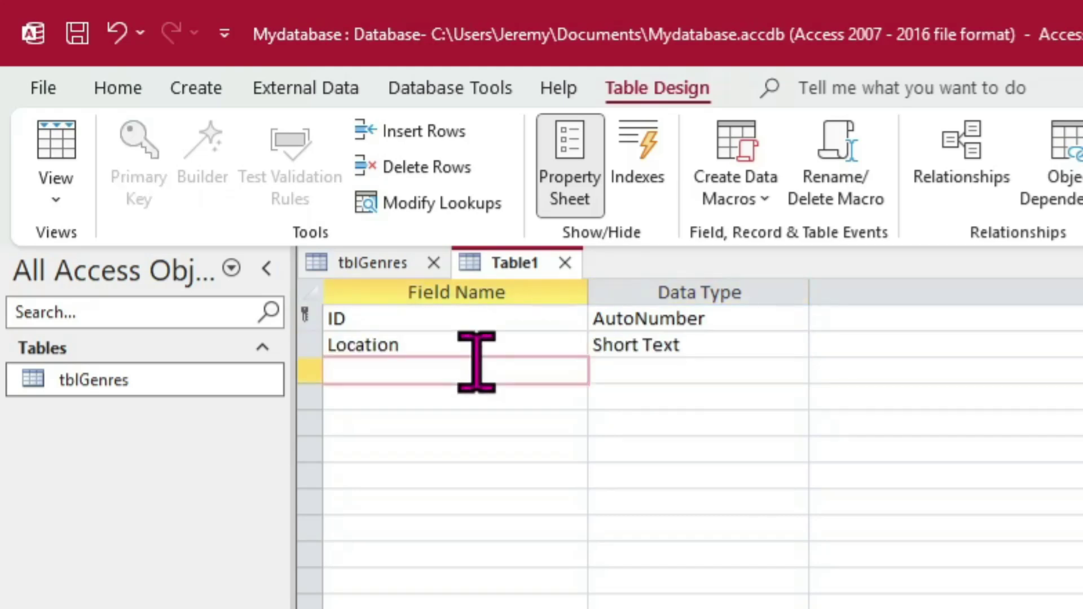
{"action": "key", "text": "ctrl+s"}
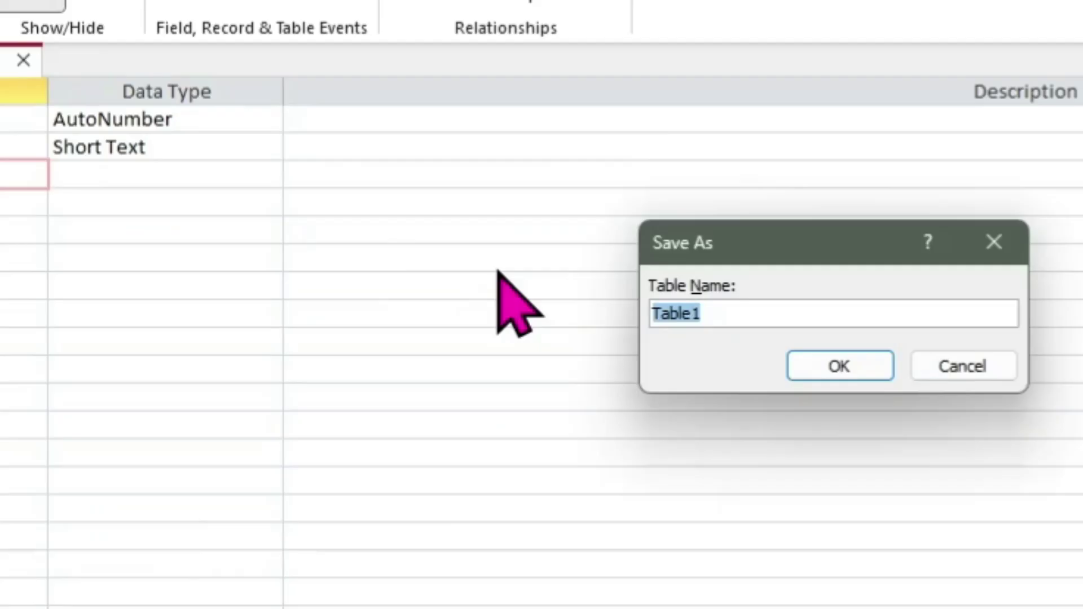
{"action": "type", "text": "tb"}
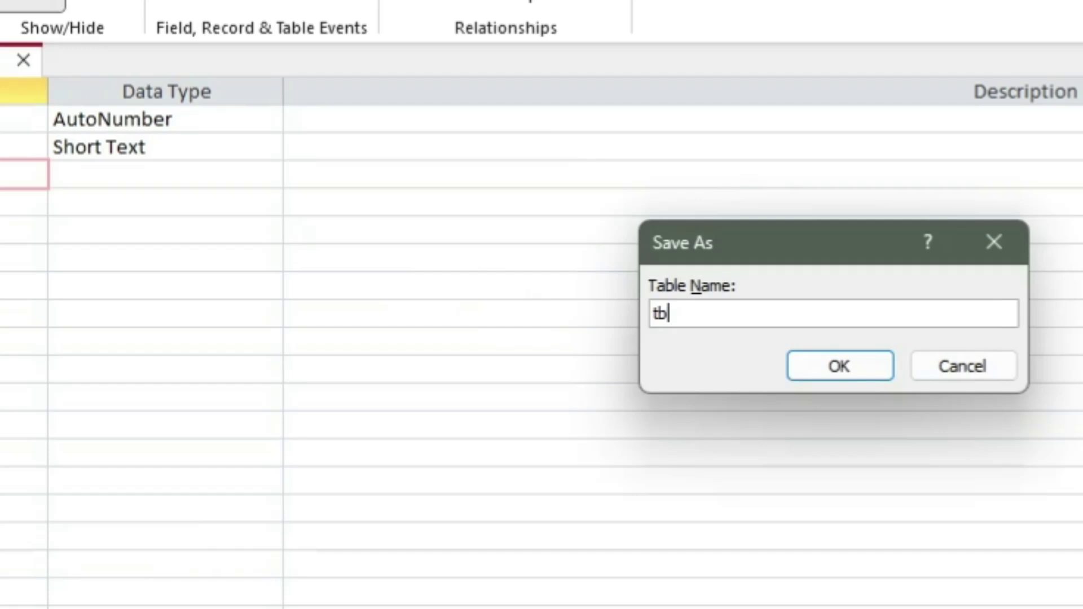
{"action": "type", "text": "lLocation"}
{"action": "type", "text": "s"}
{"action": "key", "text": "Return"}
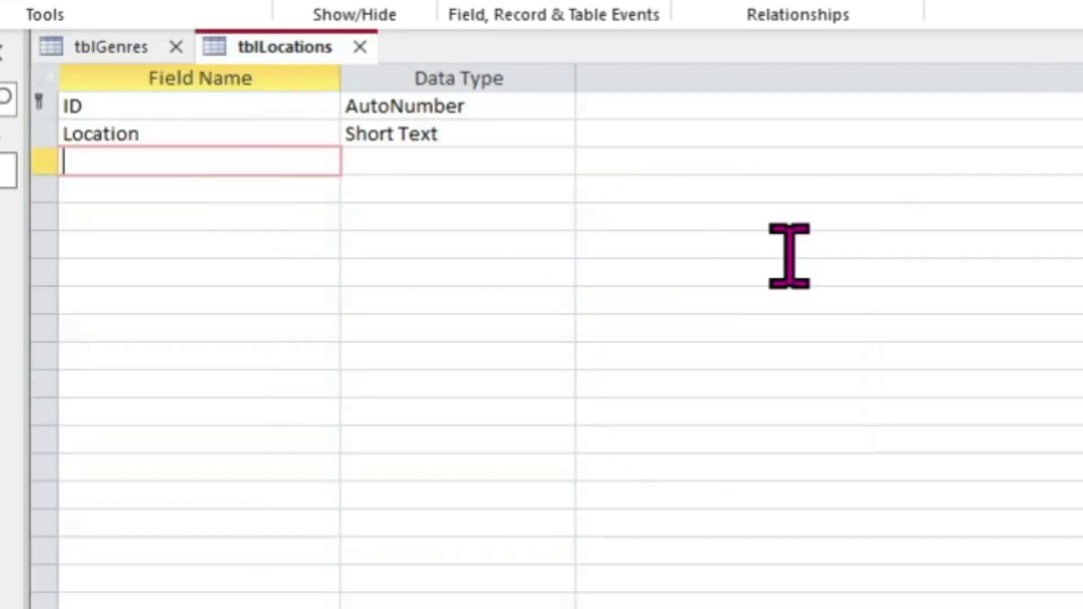
Enter Closet and Kindle as locations in Datasheet View, then close the tables
{"action": "right_click", "coordinate": [279, 45]}
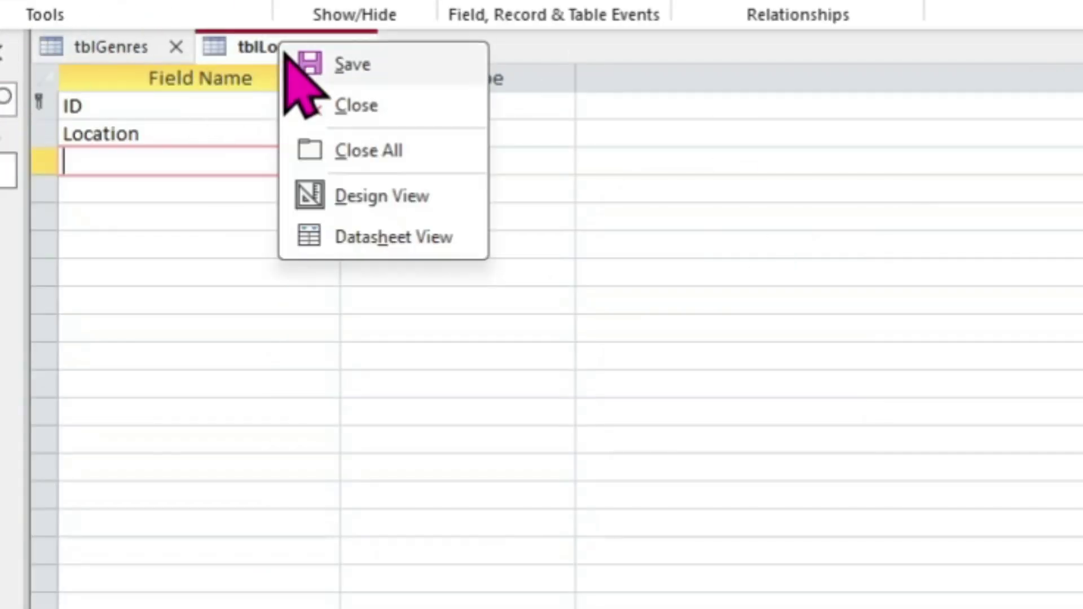
{"action": "left_click", "coordinate": [395, 234]}
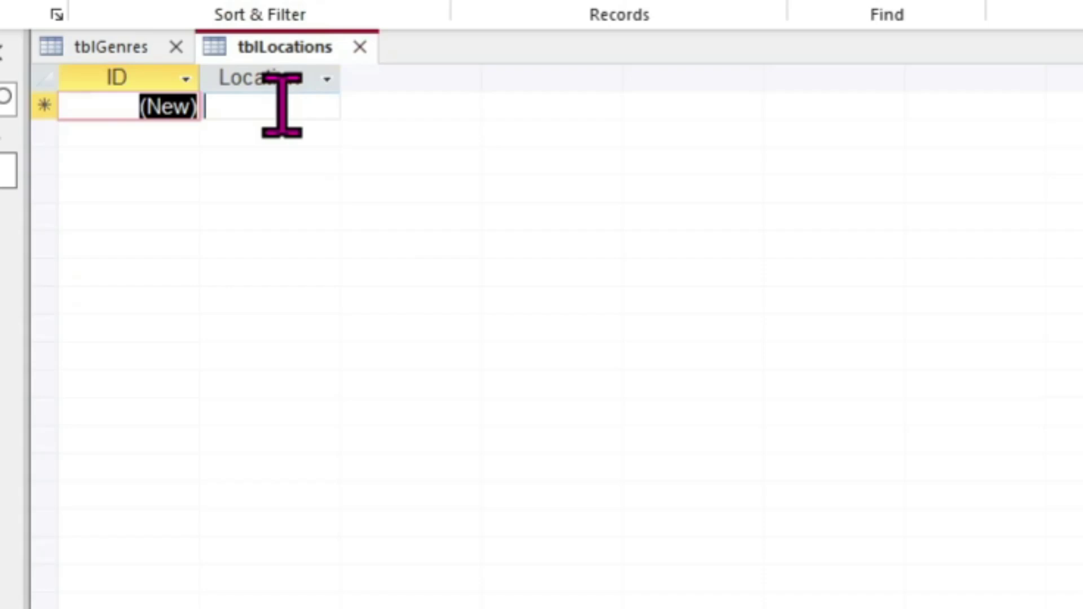
{"action": "left_click", "coordinate": [282, 106]}
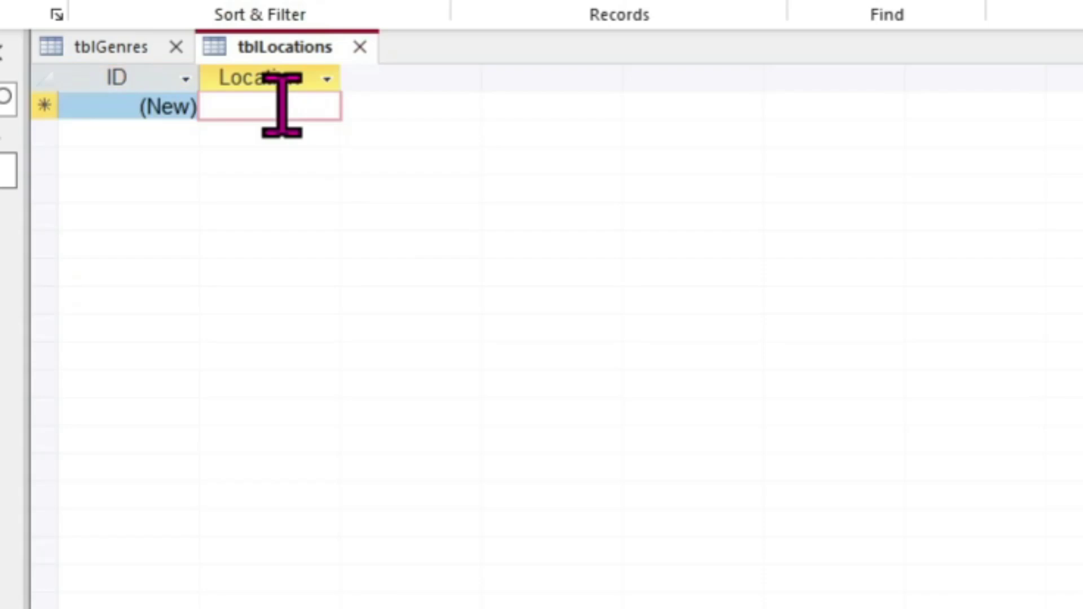
{"action": "type", "text": "Closet"}
{"action": "key", "text": "Tab"}
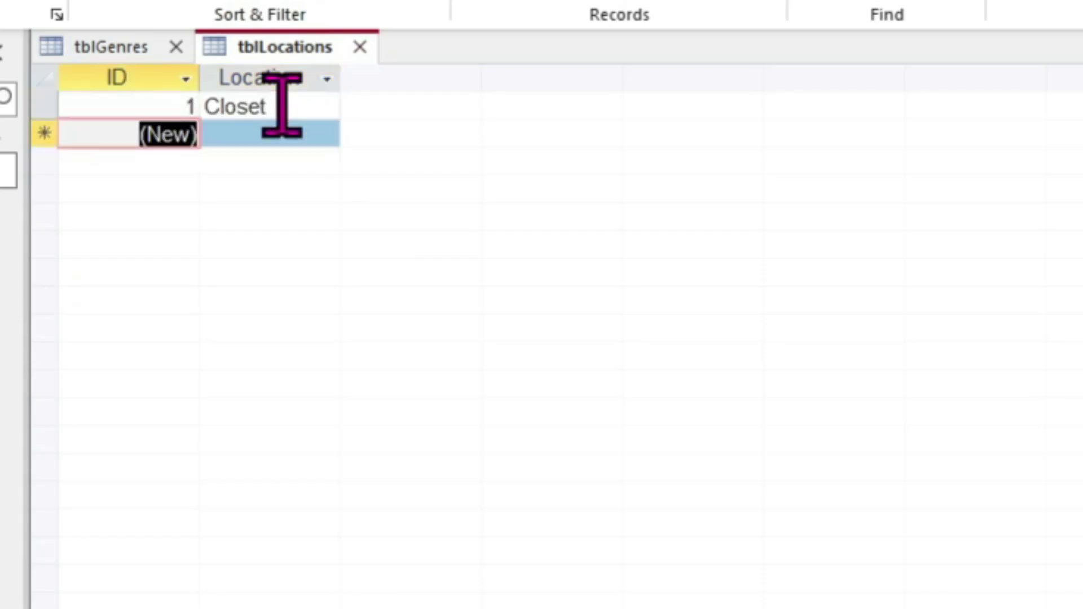
{"action": "key", "text": "Tab"}
{"action": "type", "text": "Kind"}
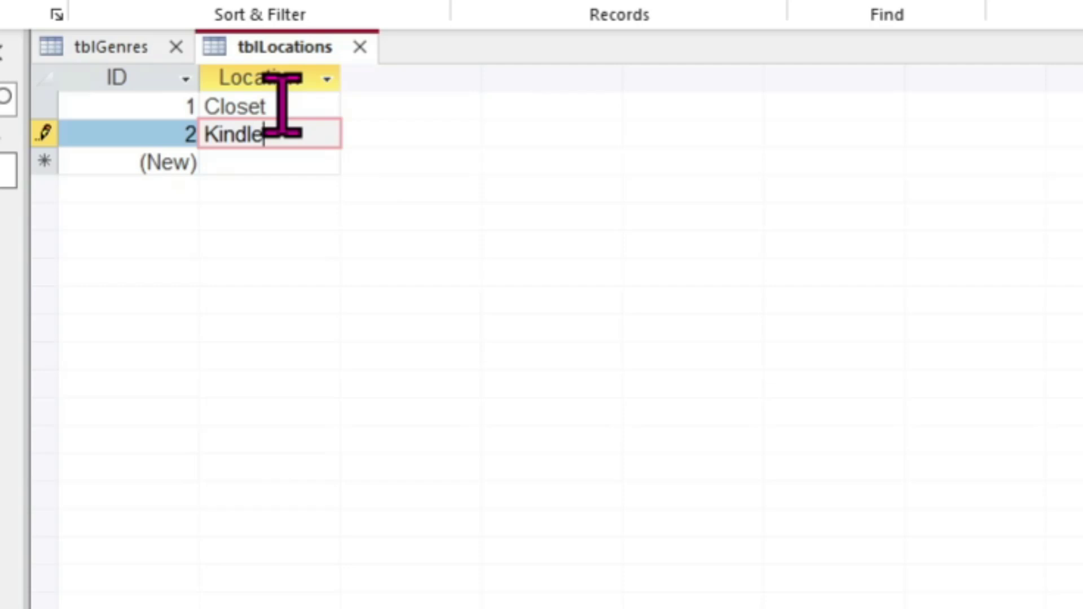
{"action": "key", "text": "Tab"}
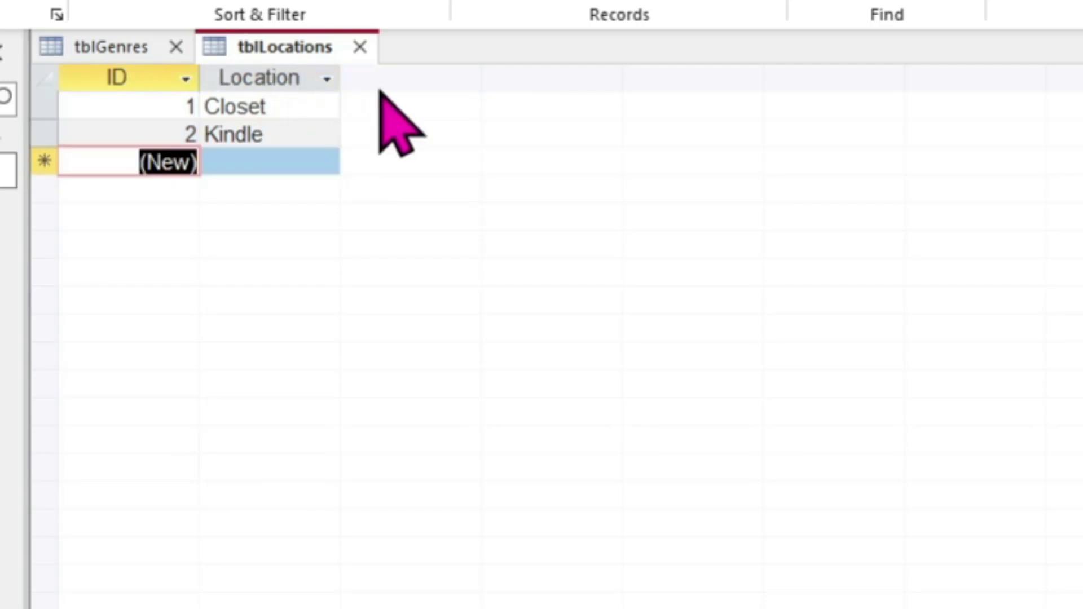
{"action": "left_click", "coordinate": [360, 47]}
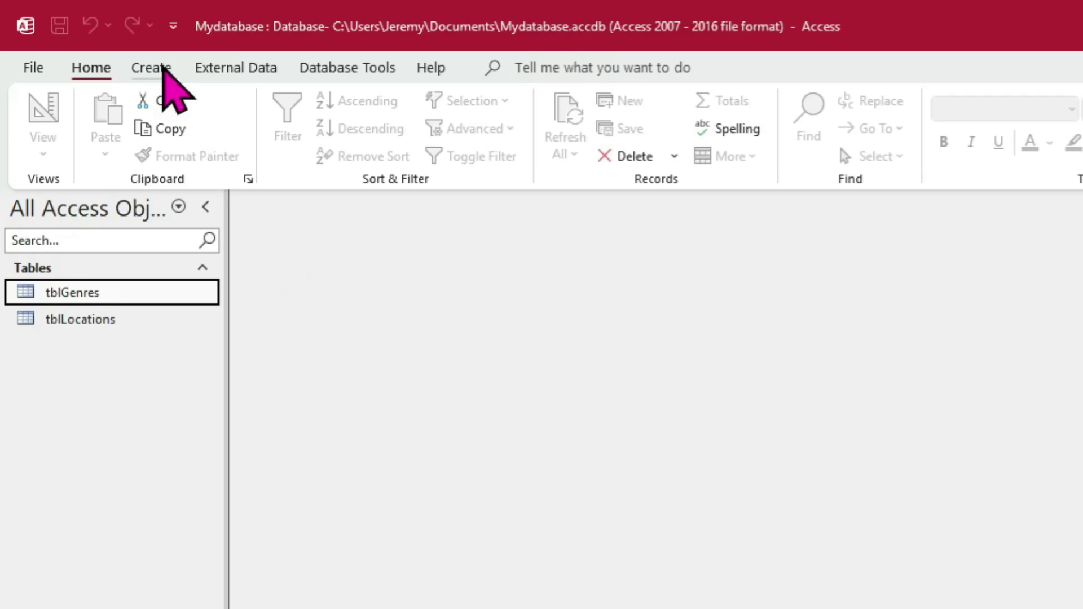
Start a new table design with an AutoNumber id primary key and a Lastname Short Text field
{"action": "left_click", "coordinate": [162, 67]}
{"action": "left_click", "coordinate": [187, 148]}
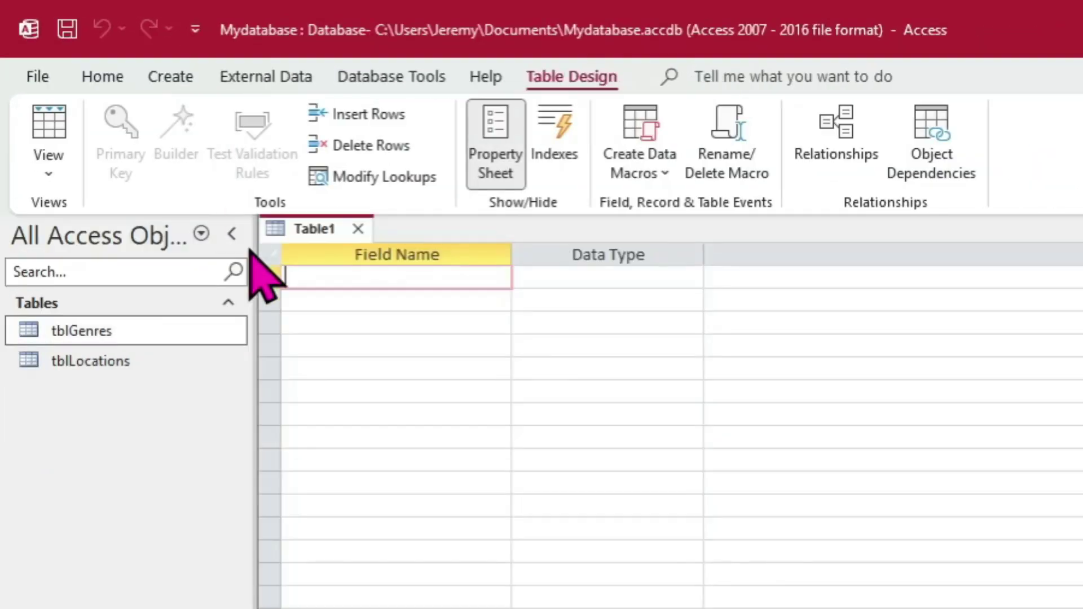
{"action": "key", "text": "Tab"}
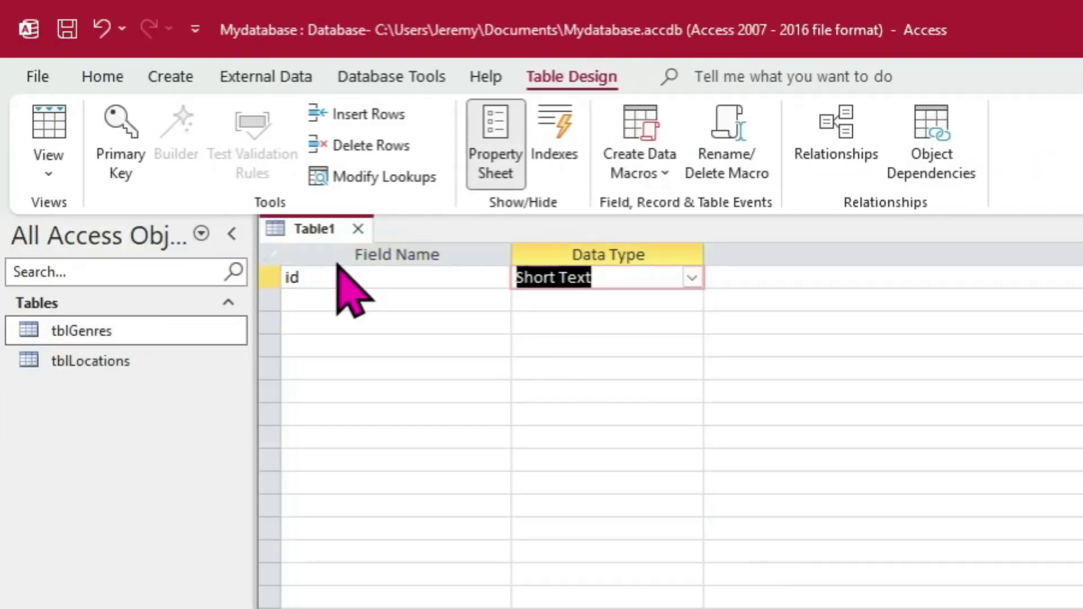
{"action": "left_click", "coordinate": [129, 141]}
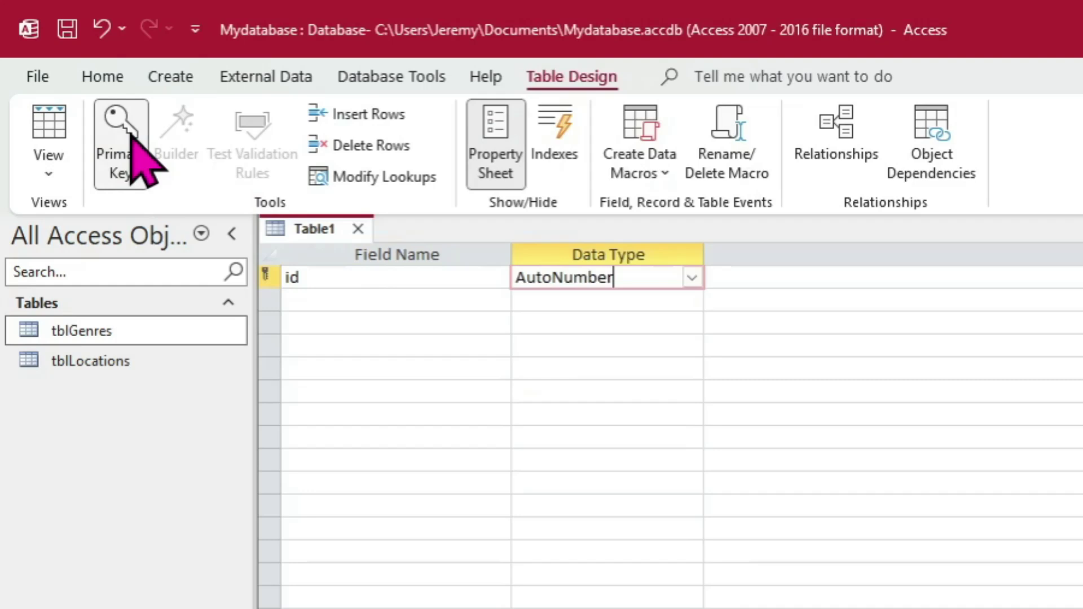
{"action": "left_click", "coordinate": [349, 308]}
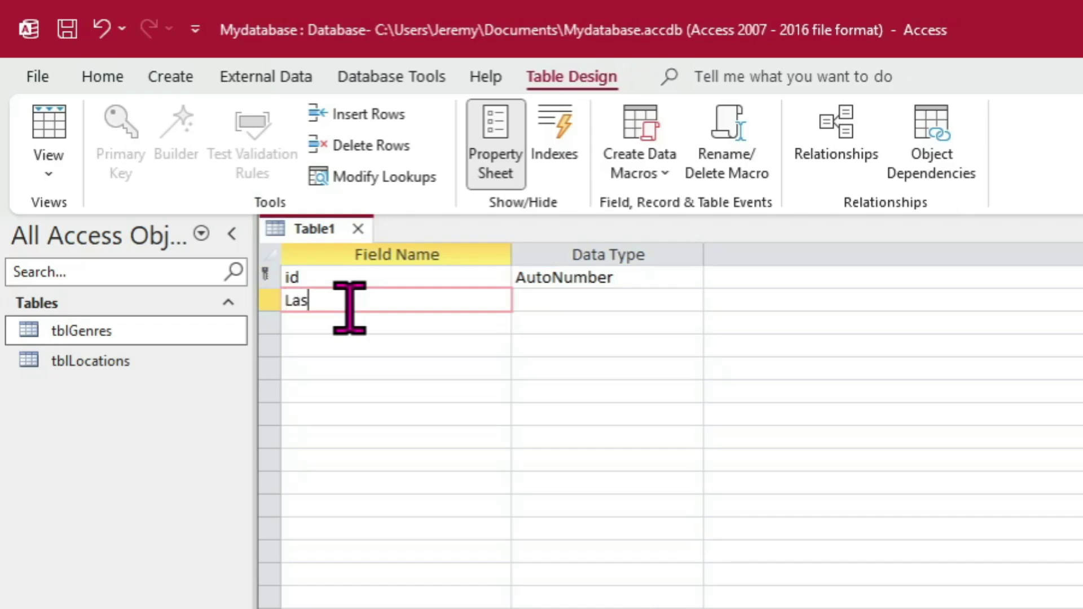
{"action": "type", "text": "e"}
{"action": "key", "text": "Tab"}
{"action": "key", "text": "Tab"}
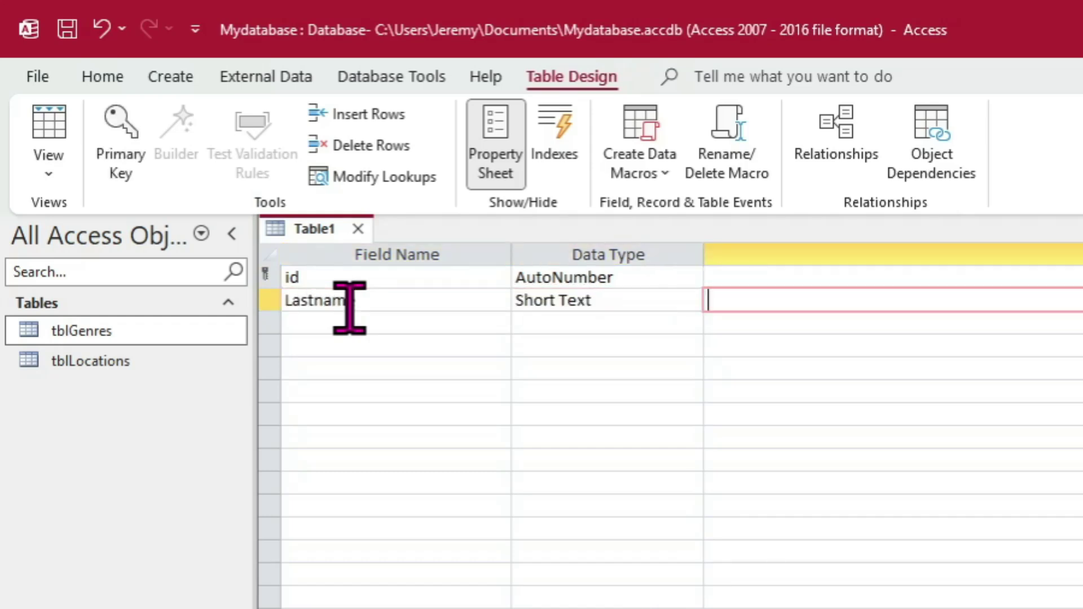
Add Firstname as Short Text and BirthYear as Number, then save the table as tblAuthors
{"action": "key", "text": "Tab"}
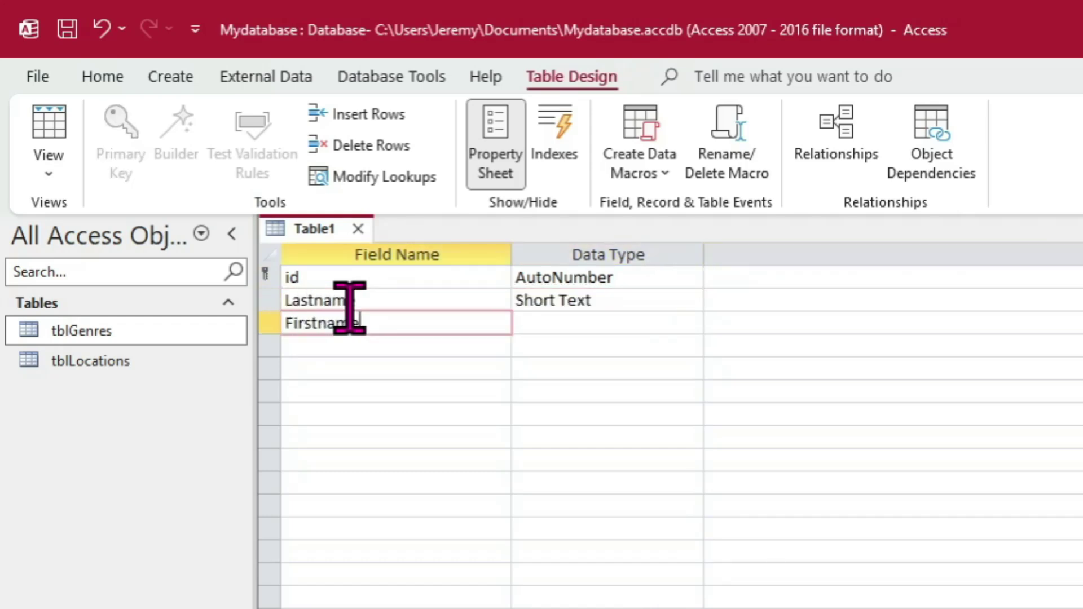
{"action": "type", "text": "Firstname"}
{"action": "key", "text": "Tab"}
{"action": "key", "text": "Tab"}
{"action": "key", "text": "Tab"}
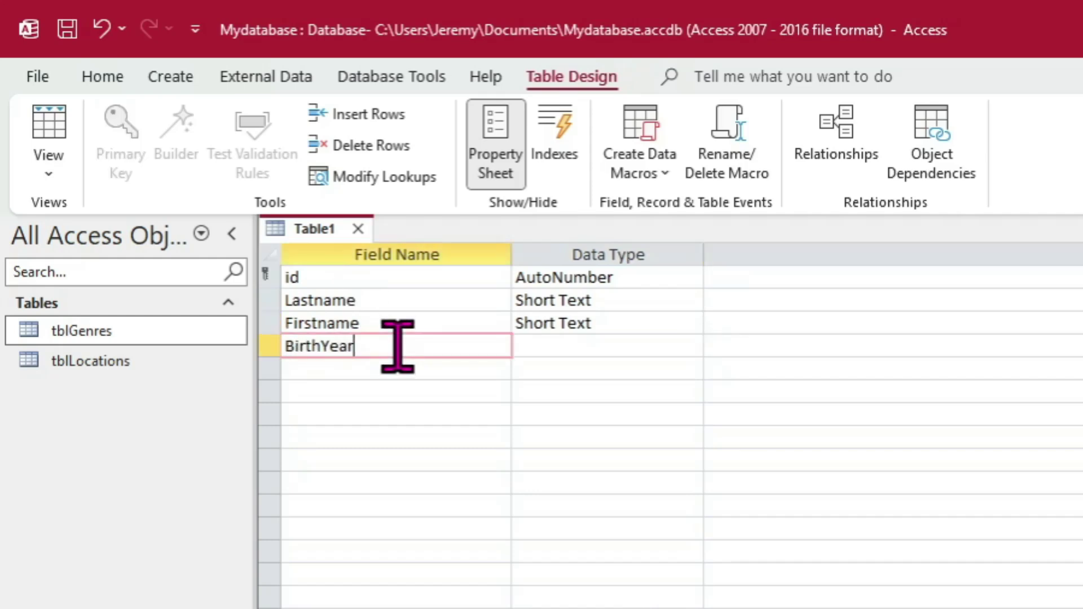
{"action": "key", "text": "Tab"}
{"action": "type", "text": "n"}
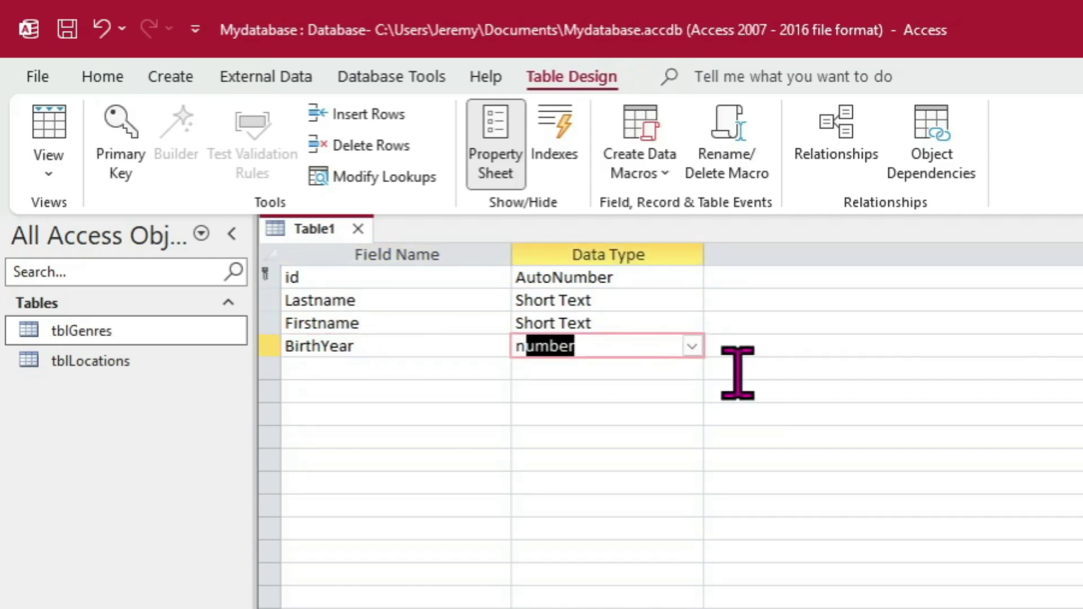
{"action": "key", "text": "Tab"}
{"action": "left_click", "coordinate": [641, 437]}
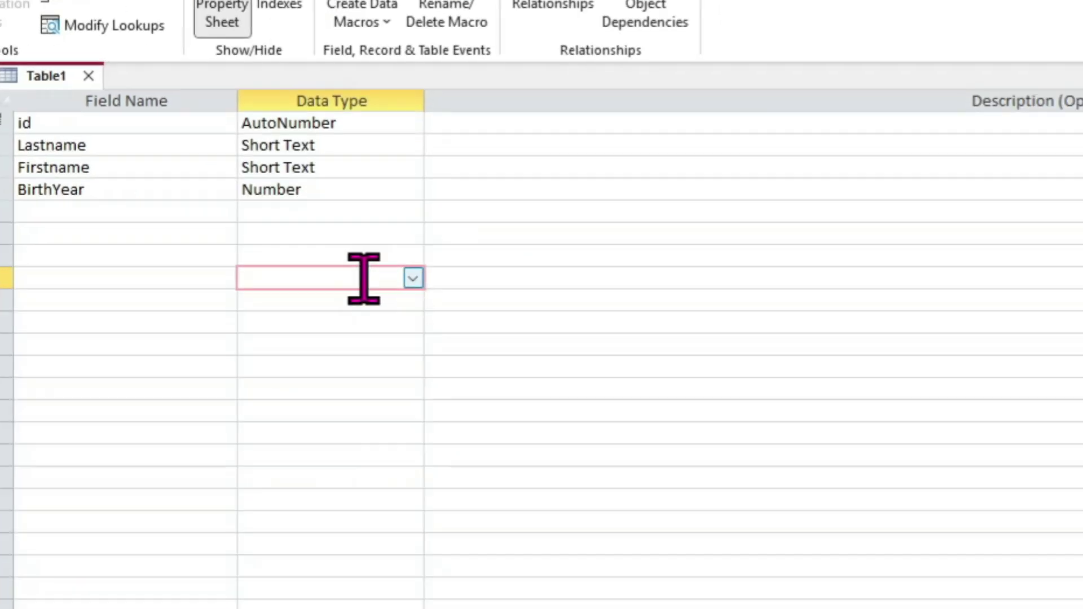
{"action": "key", "text": "ctrl+s"}
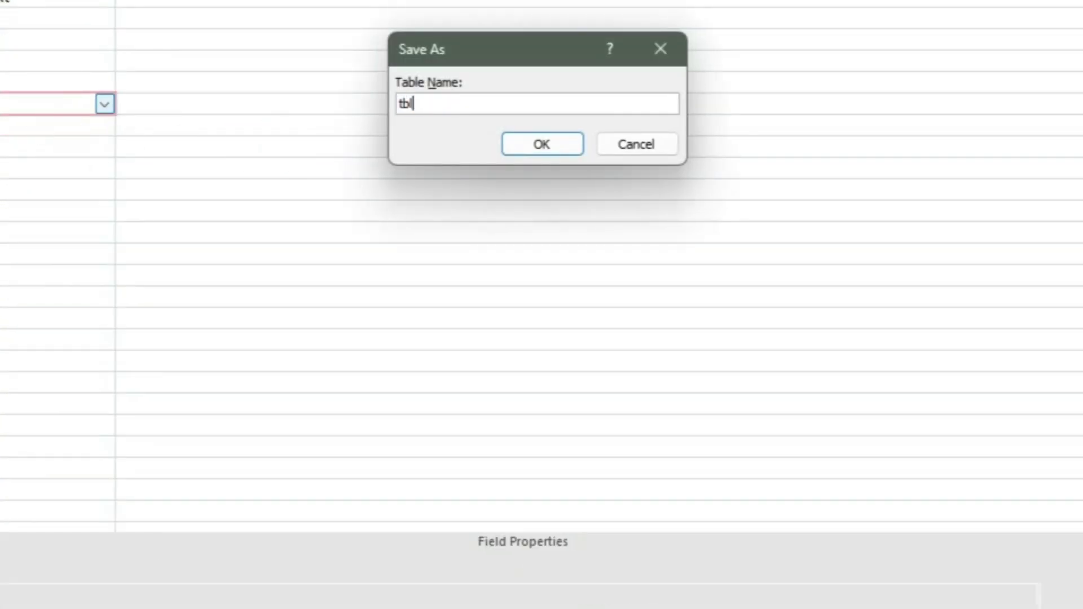
{"action": "key", "text": "Return"}
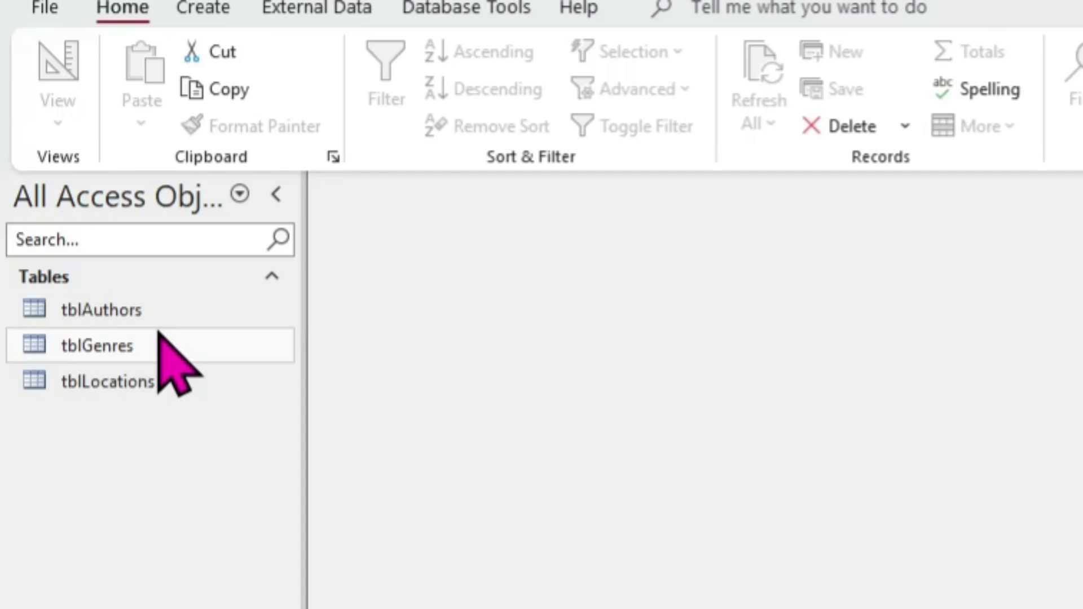
Open tblAuthors and enter two authors' last and first names, the second with birth year 1925
{"action": "double_click", "coordinate": [111, 301]}
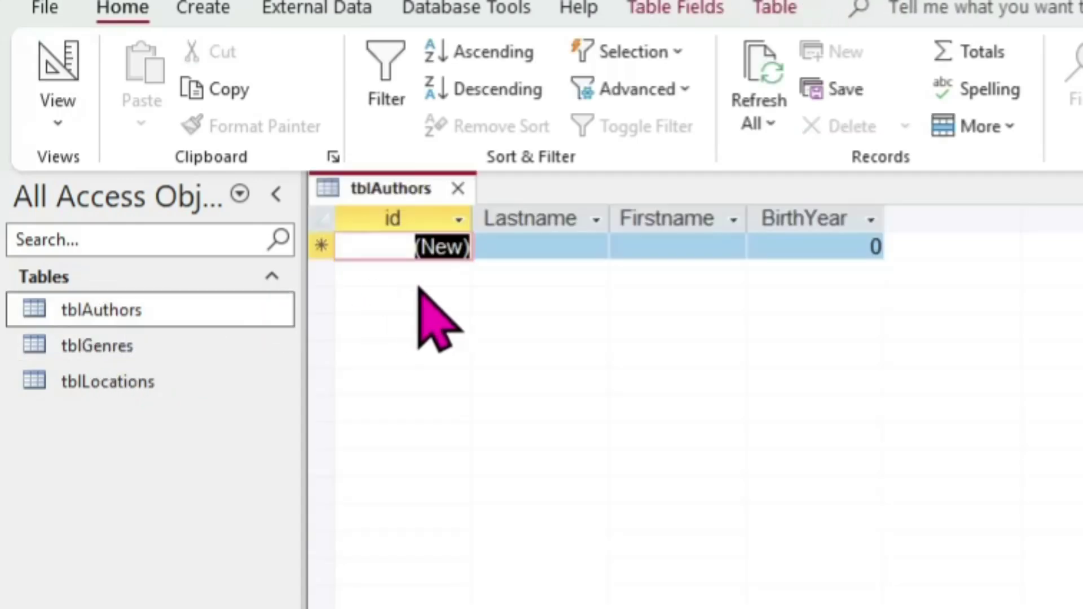
{"action": "left_click", "coordinate": [543, 245]}
{"action": "type", "text": "K"}
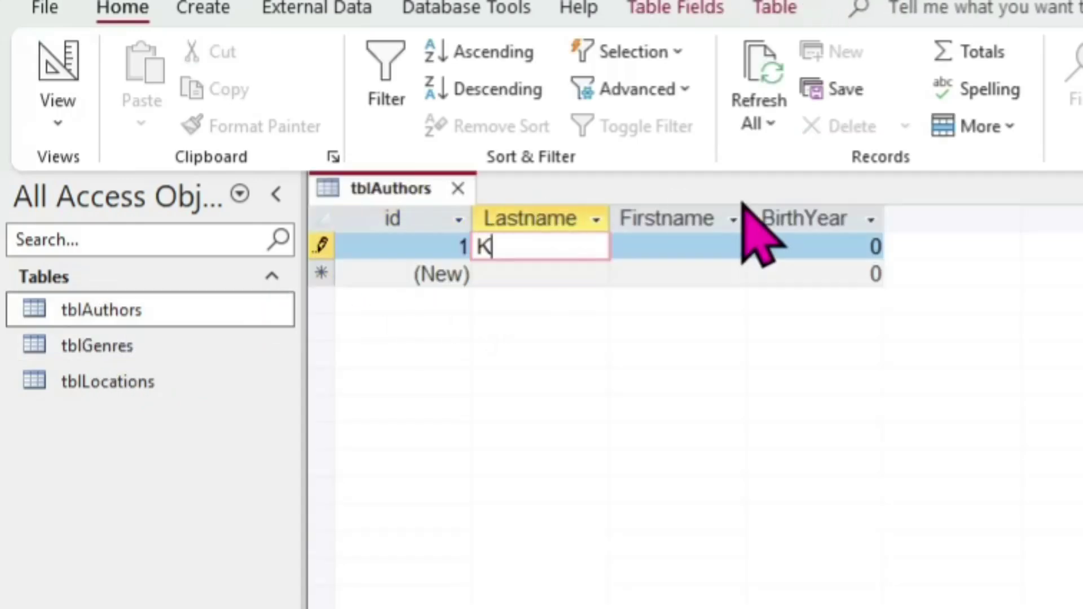
{"action": "type", "text": "ing"}
{"action": "key", "text": "Tab"}
{"action": "type", "text": "S"}
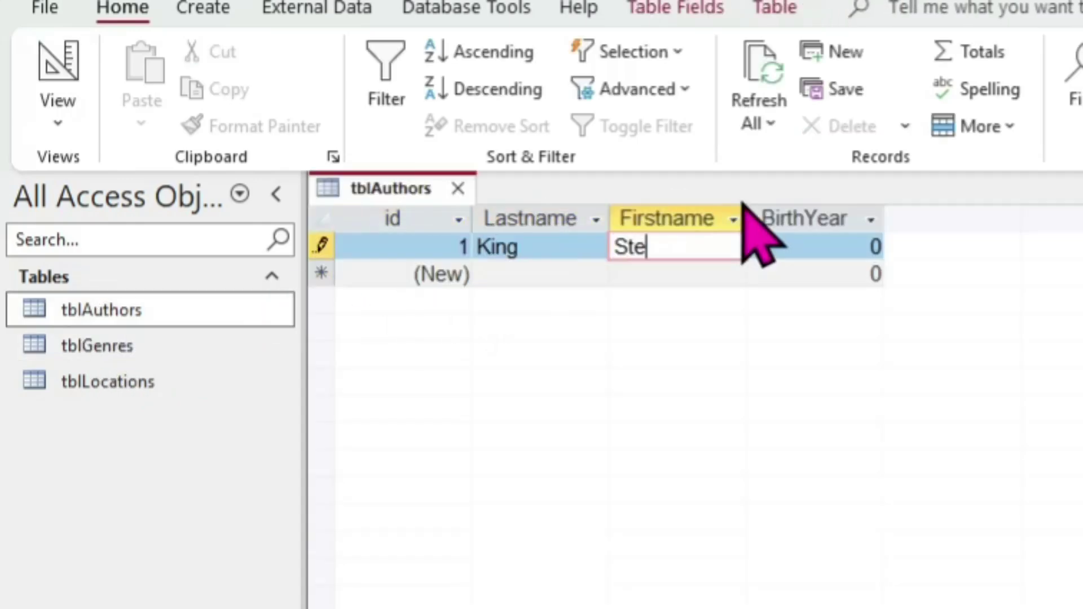
{"action": "type", "text": "tephen"}
{"action": "key", "text": "Tab"}
{"action": "key", "text": "Tab"}
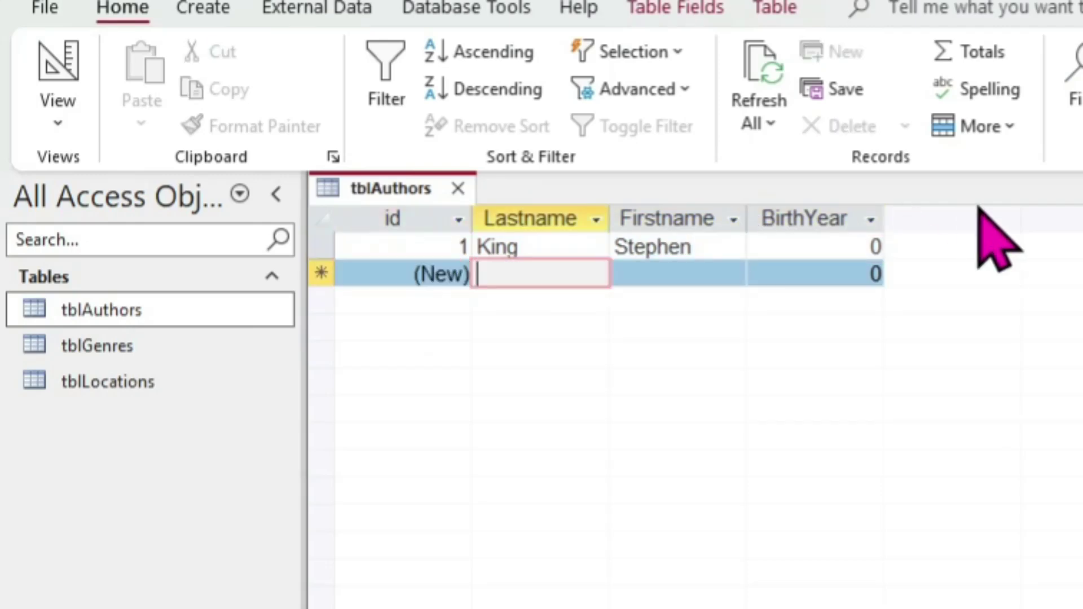
{"action": "type", "text": "Lewis"}
{"action": "key", "text": "Tab"}
{"action": "type", "text": "C.S."}
{"action": "key", "text": "Tab"}
{"action": "type", "text": "1925"}
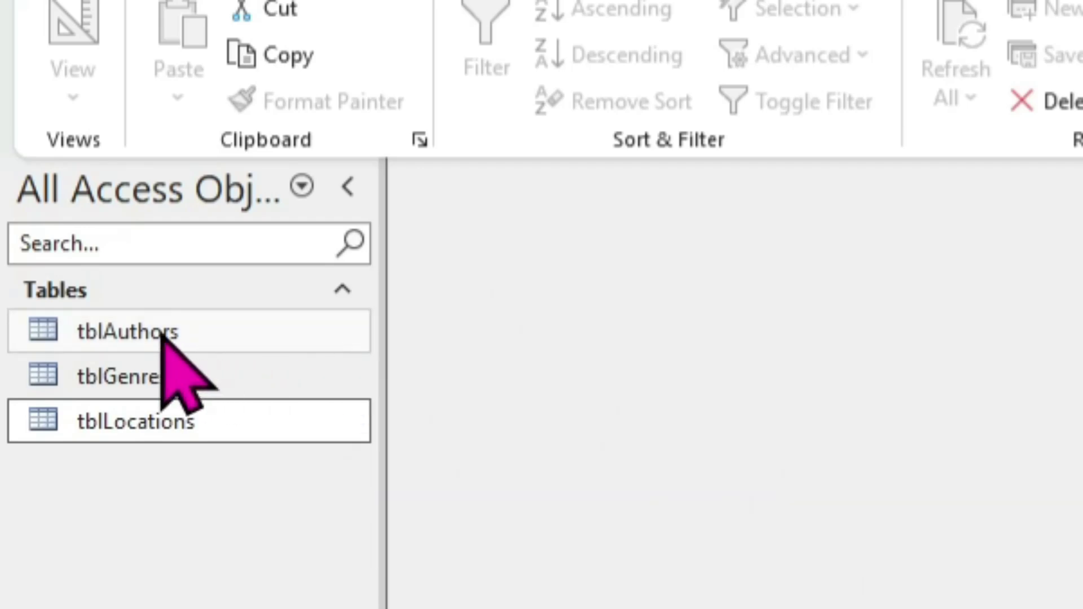
Open tblGenres and switch it to Design View to review its fields
{"action": "left_click", "coordinate": [162, 334]}
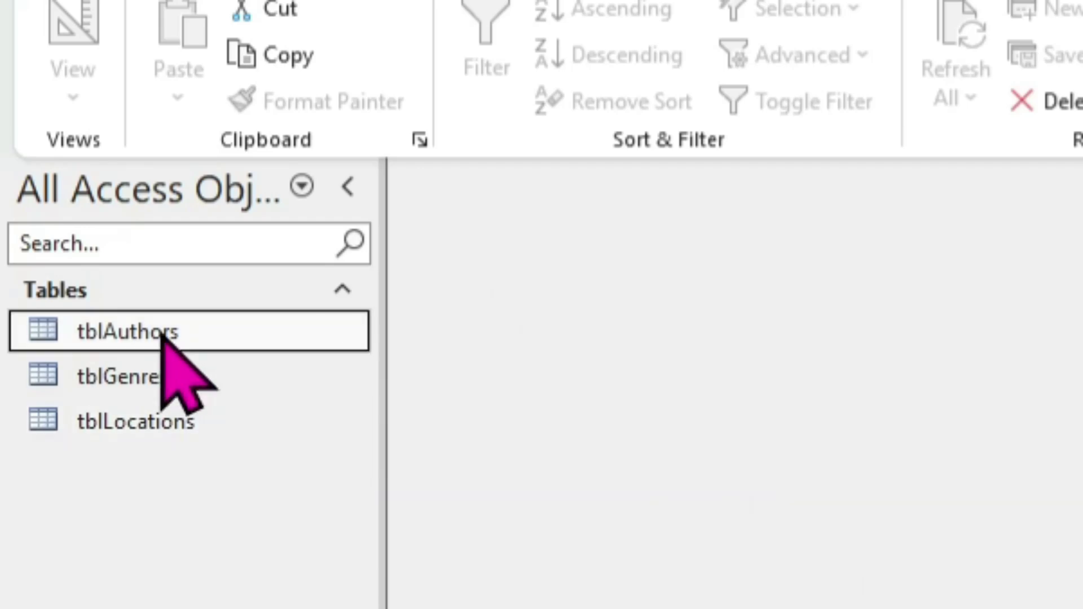
{"action": "left_click", "coordinate": [137, 379]}
{"action": "left_click", "coordinate": [167, 429]}
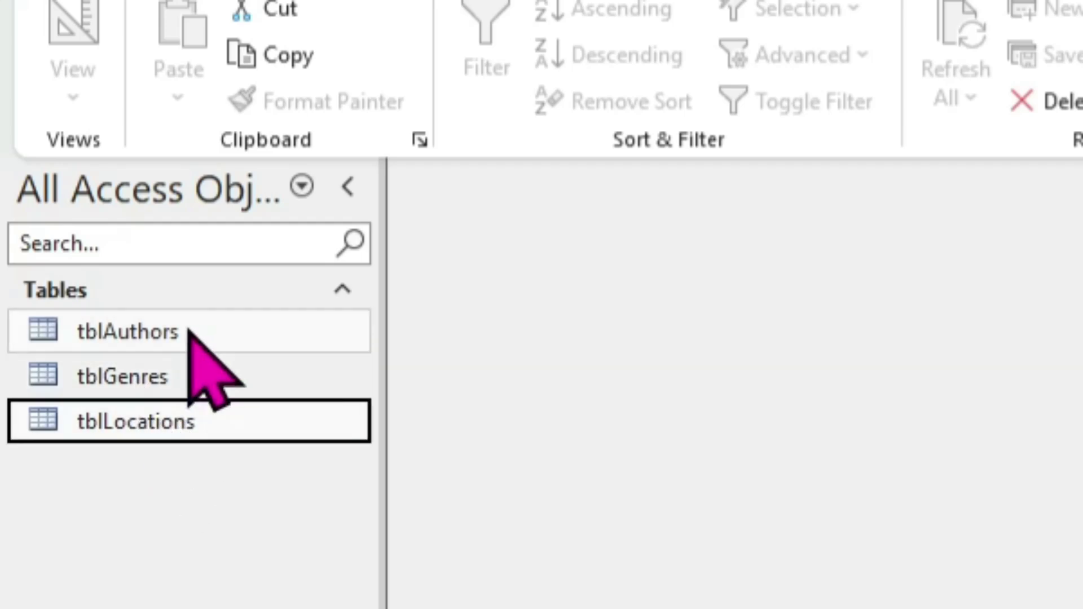
{"action": "left_click", "coordinate": [194, 335]}
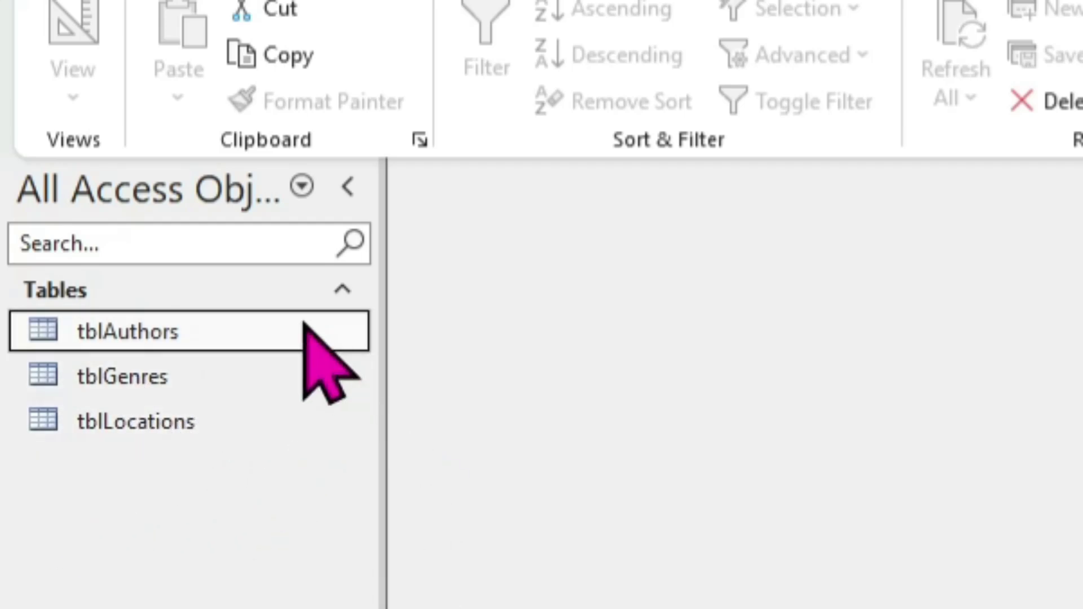
{"action": "left_click", "coordinate": [164, 375]}
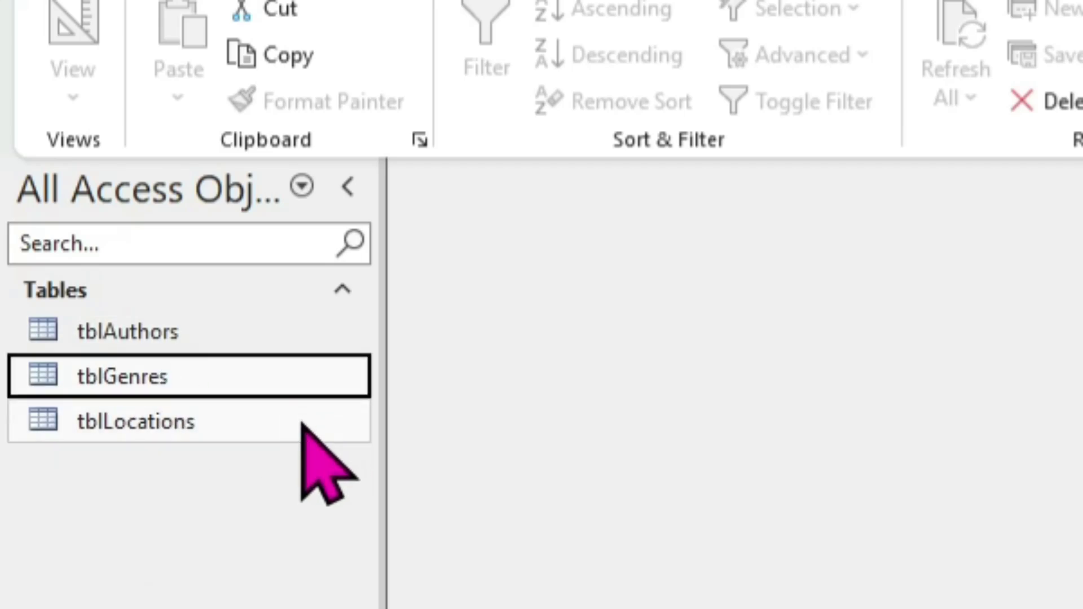
{"action": "left_click", "coordinate": [305, 431]}
{"action": "left_click", "coordinate": [290, 332]}
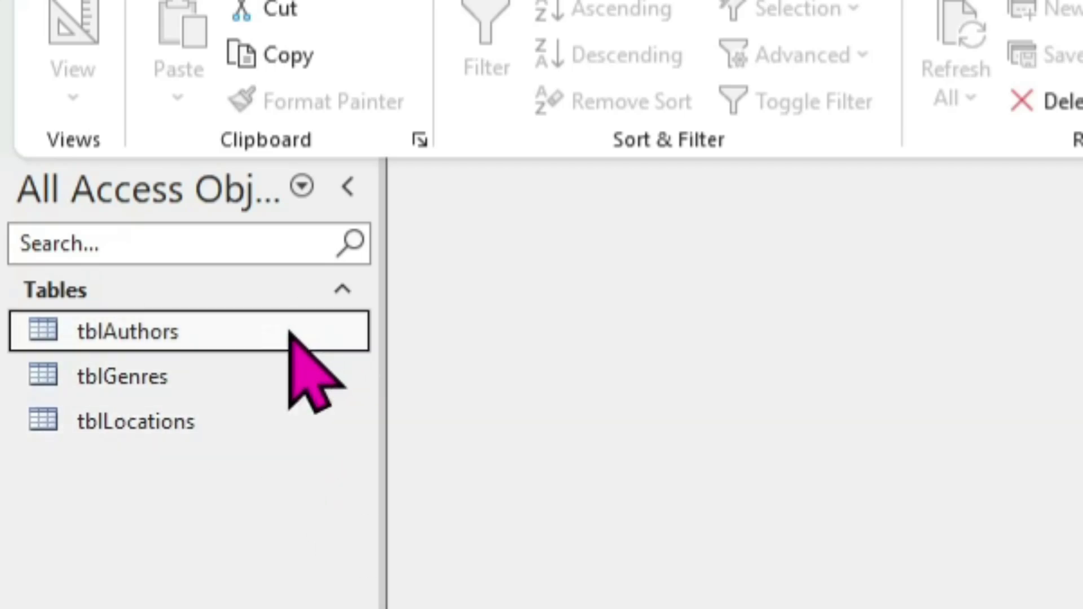
{"action": "left_click", "coordinate": [204, 391]}
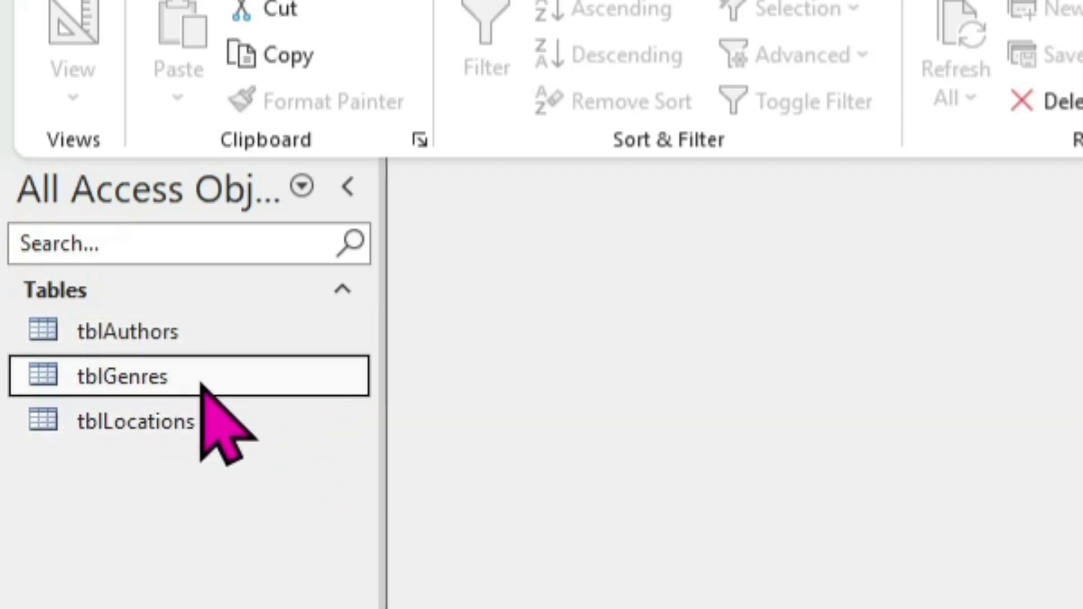
{"action": "right_click", "coordinate": [206, 377]}
{"action": "left_click", "coordinate": [299, 404]}
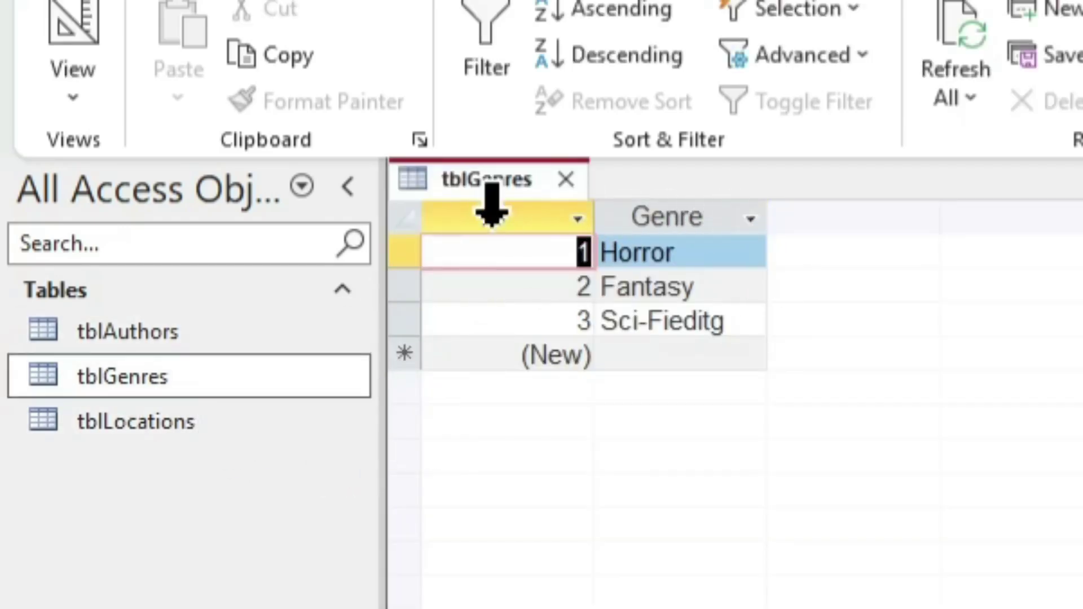
{"action": "right_click", "coordinate": [506, 186]}
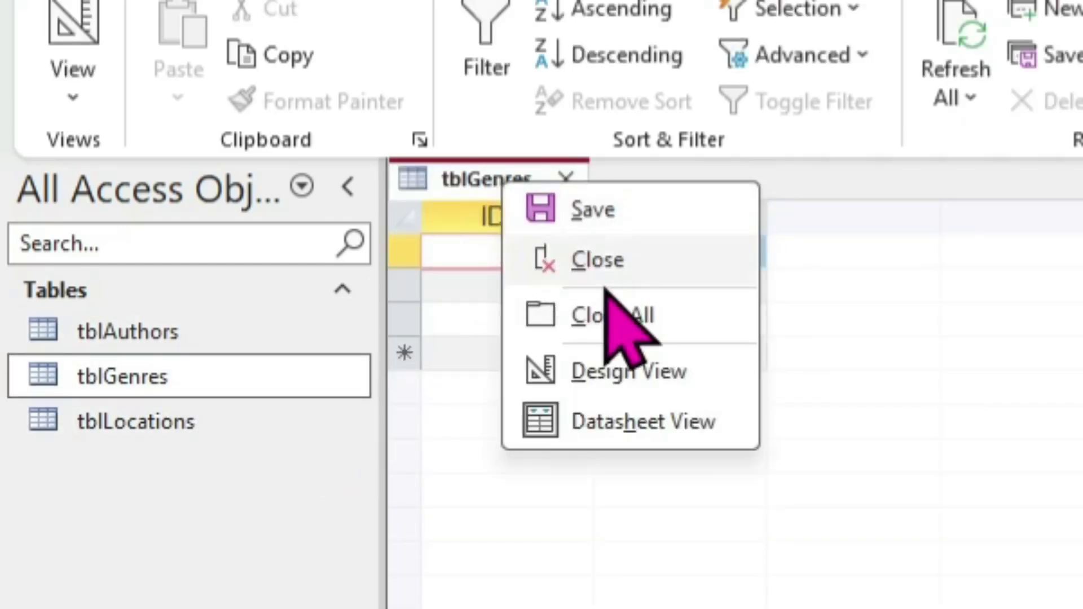
{"action": "left_click", "coordinate": [644, 374]}
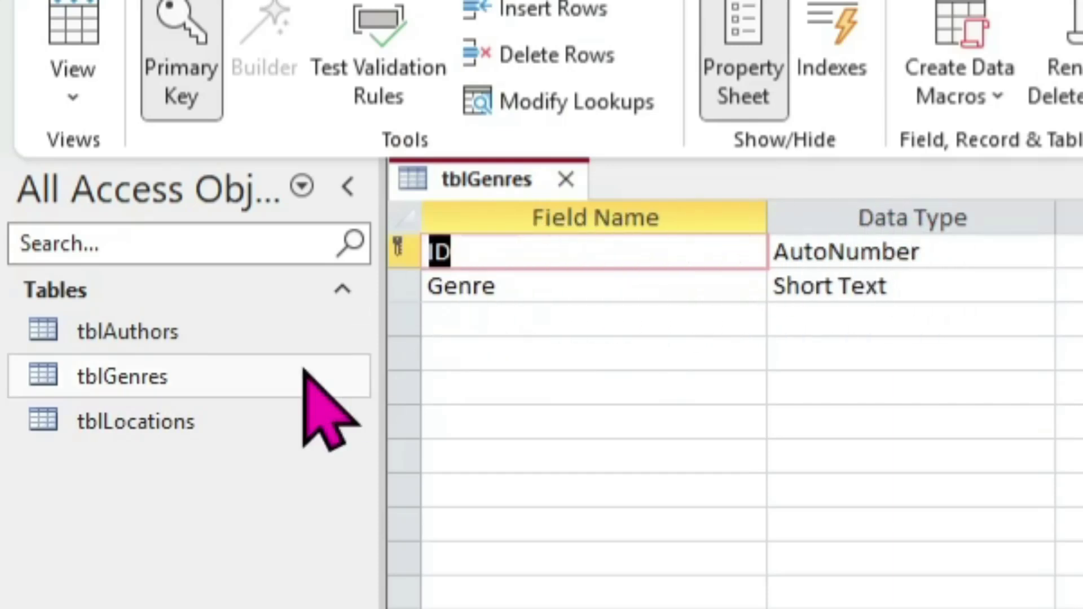
Review tblLocations in Design View, then close both table designs
{"action": "right_click", "coordinate": [139, 423]}
{"action": "left_click", "coordinate": [266, 497]}
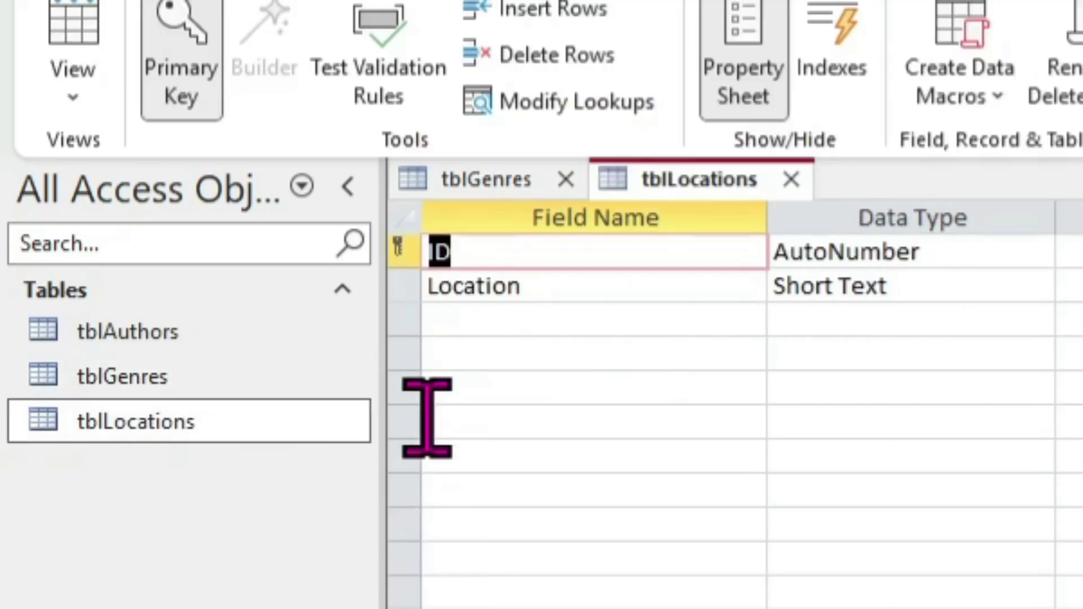
{"action": "left_click", "coordinate": [508, 178]}
{"action": "left_click", "coordinate": [700, 182]}
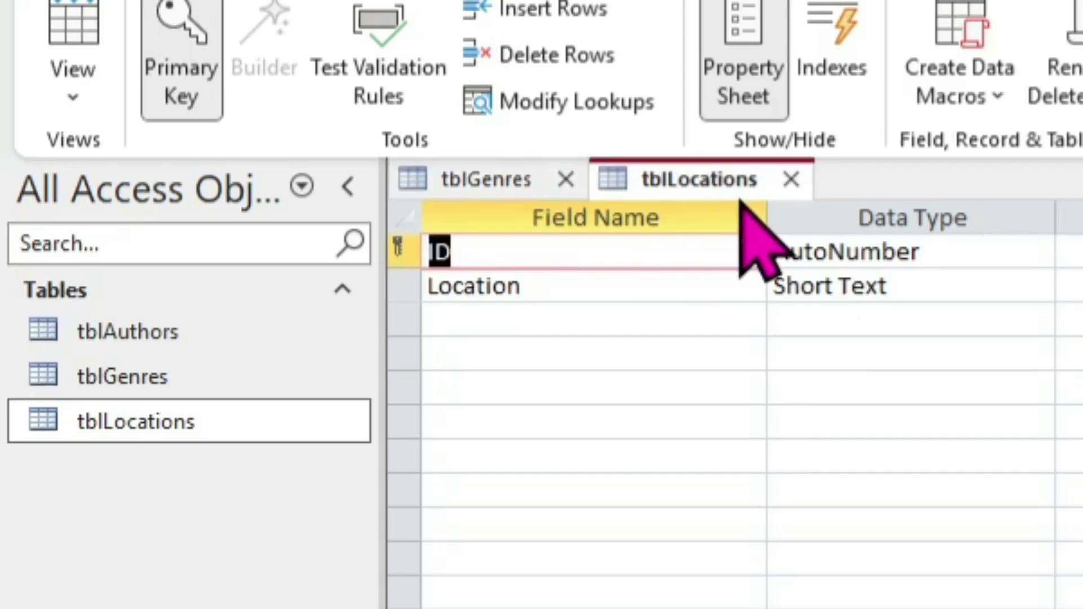
{"action": "left_click", "coordinate": [791, 179]}
{"action": "left_click", "coordinate": [564, 179]}
Open tblAuthors in Design View and rename its id field to ID
{"action": "right_click", "coordinate": [119, 334]}
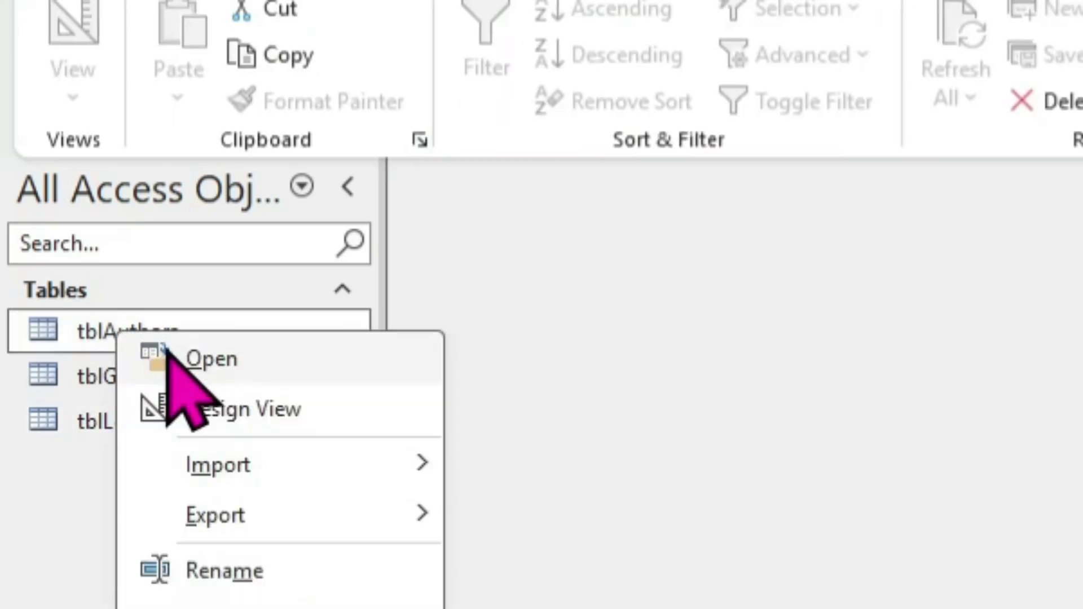
{"action": "left_click", "coordinate": [251, 408]}
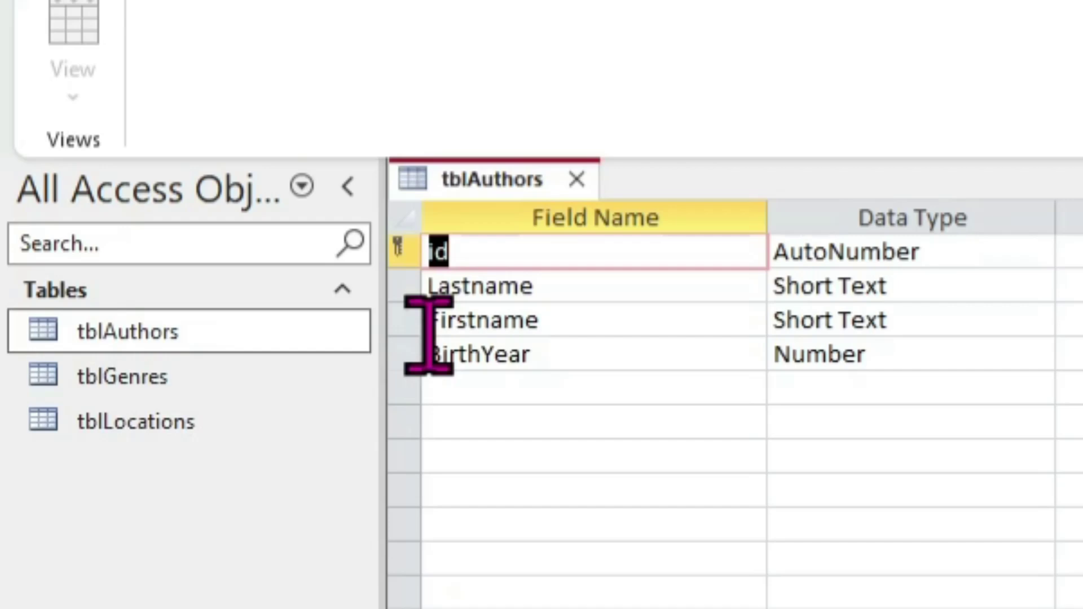
{"action": "left_click", "coordinate": [616, 272]}
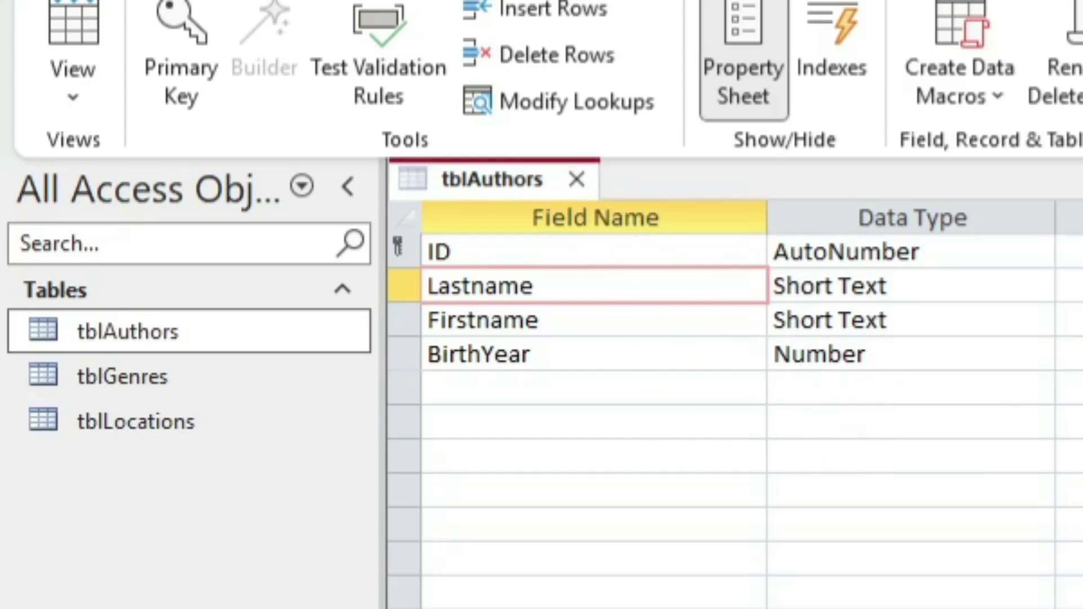
Close the design and enter a third author's first name with birth year 1988
{"action": "left_click", "coordinate": [576, 179]}
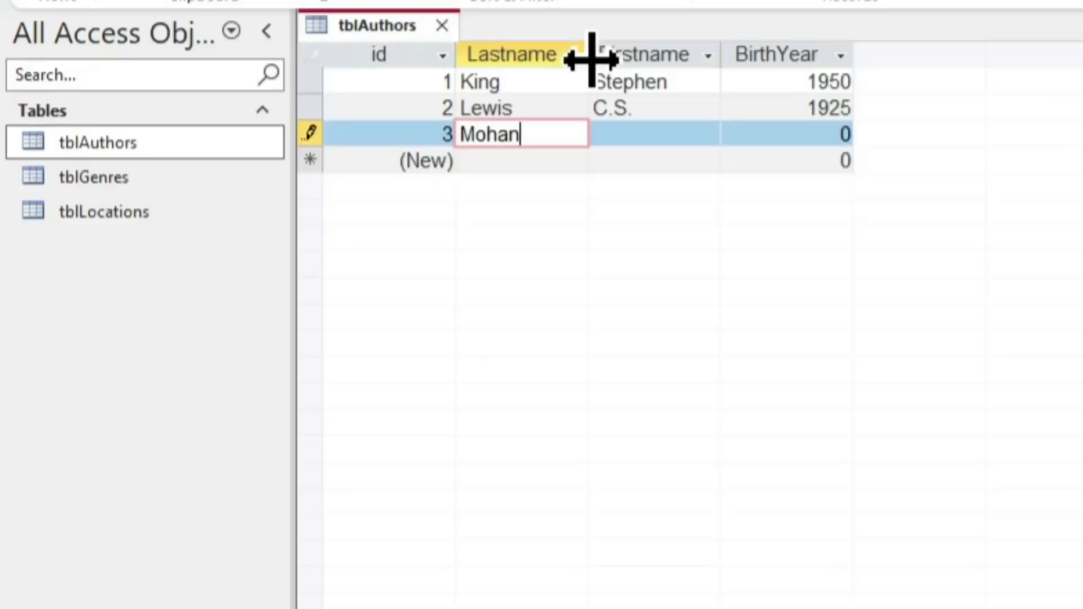
{"action": "key", "text": "Tab"}
{"action": "type", "text": "Patrick"}
{"action": "key", "text": "Tab"}
{"action": "type", "text": "1988"}
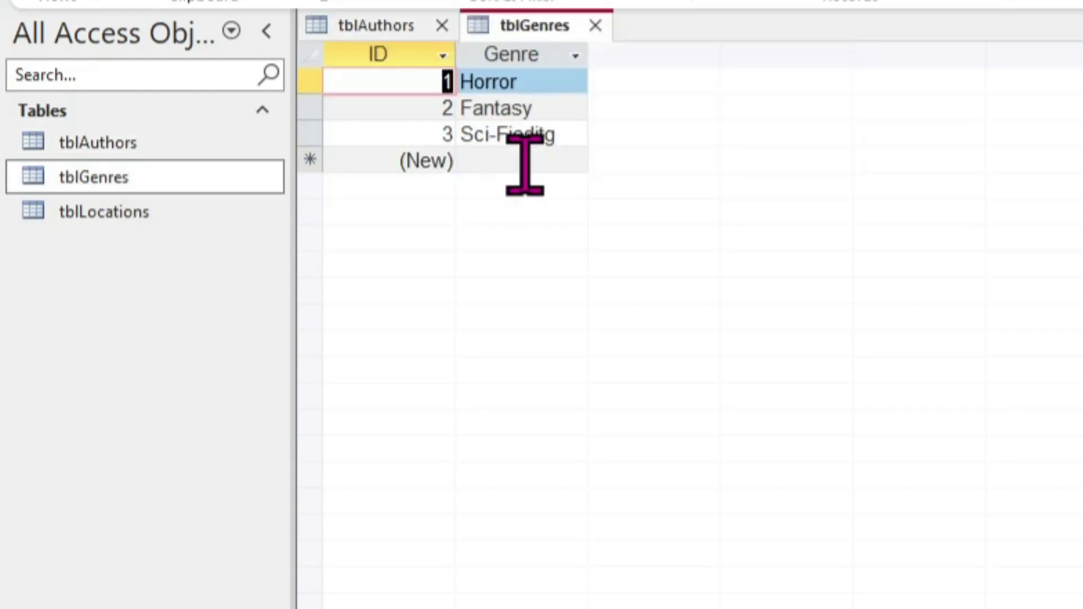
Add the genres Christanity, Programming, Cooking and Lifestyle to tblGenres
{"action": "left_click", "coordinate": [524, 164]}
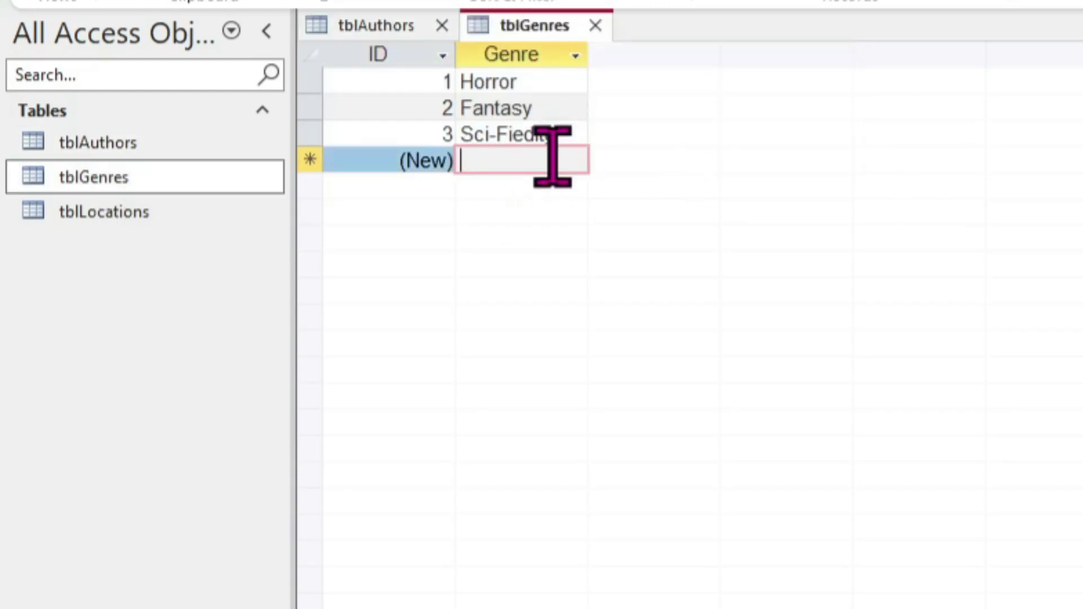
{"action": "type", "text": "Christanity"}
{"action": "key", "text": "Tab"}
{"action": "key", "text": "Tab"}
{"action": "type", "text": "Programming"}
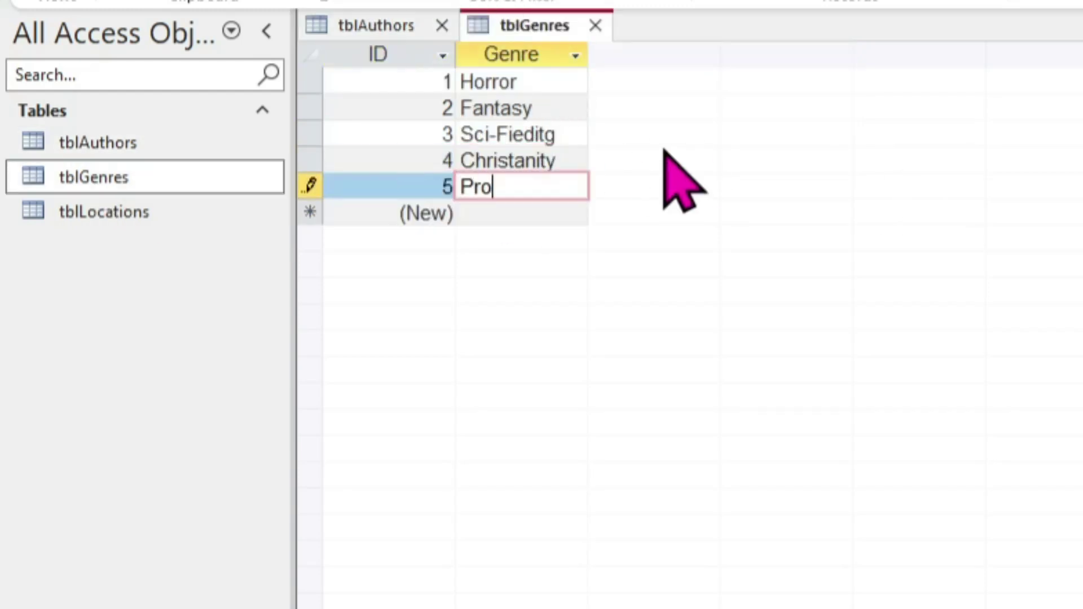
{"action": "key", "text": "Tab"}
{"action": "key", "text": "Tab"}
{"action": "type", "text": "Cooking"}
Open tblLocations and add the locations Work Desk and Hard Drive
{"action": "key", "text": "Tab"}
{"action": "key", "text": "Tab"}
{"action": "type", "text": "Lifestyle"}
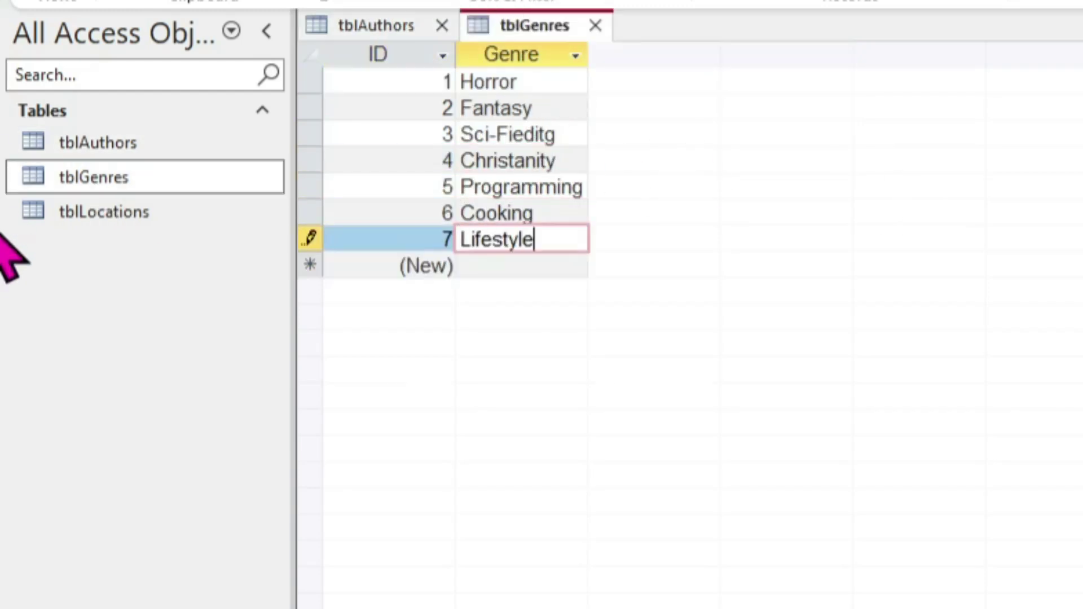
{"action": "double_click", "coordinate": [104, 212]}
{"action": "left_click", "coordinate": [556, 160]}
{"action": "type", "text": "Work Desk"}
{"action": "key", "text": "Tab"}
{"action": "key", "text": "Tab"}
{"action": "type", "text": "PDF"}
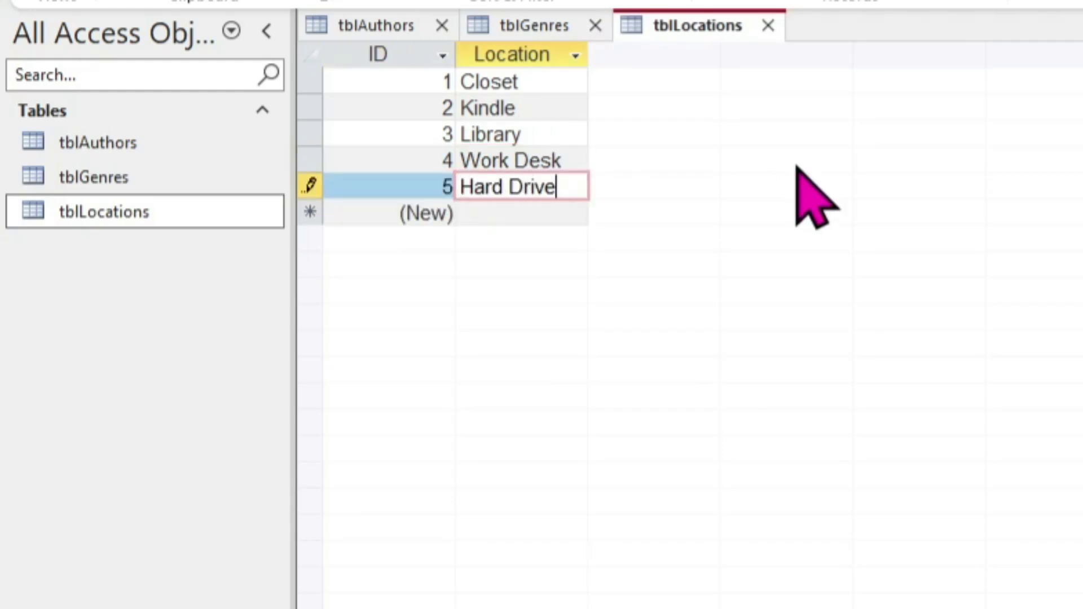
{"action": "key", "text": "Tab"}
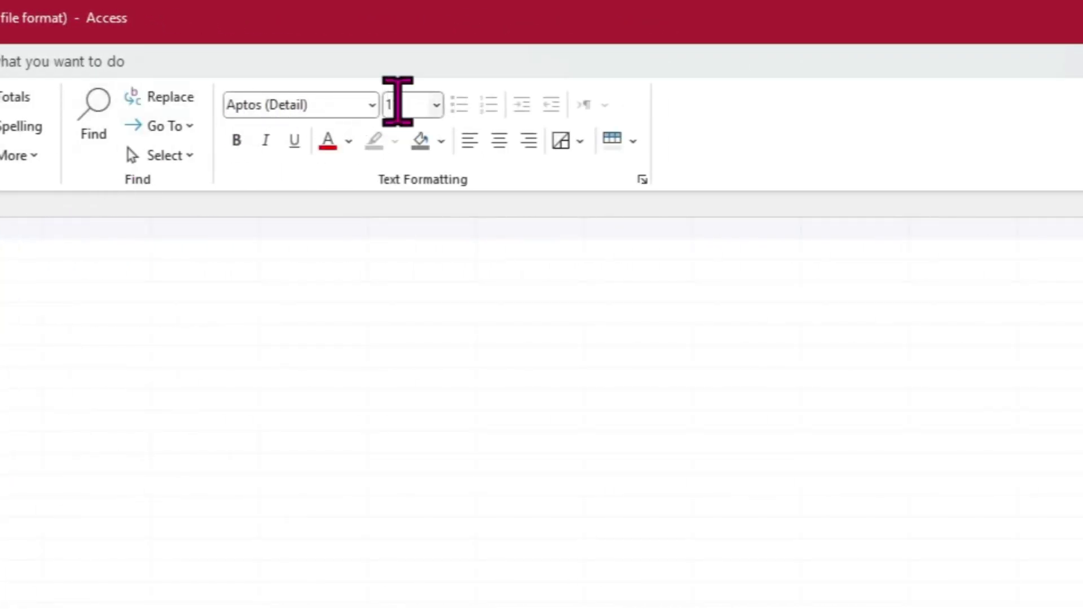
Format the tblAuthors datasheet text as 18 point, dark blue and bold
{"action": "left_click", "coordinate": [436, 105]}
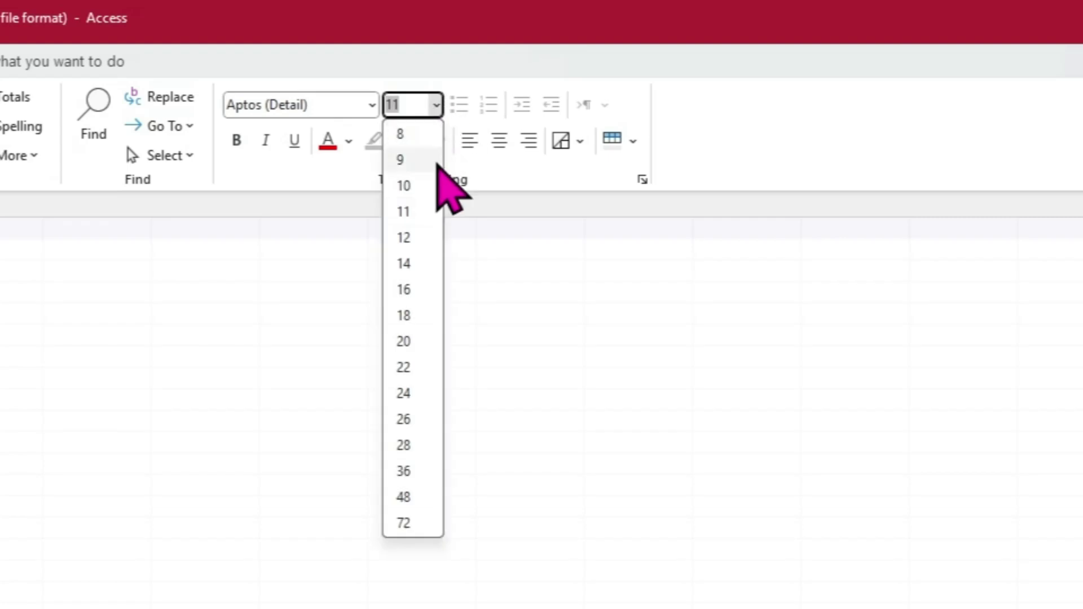
{"action": "left_click", "coordinate": [404, 316]}
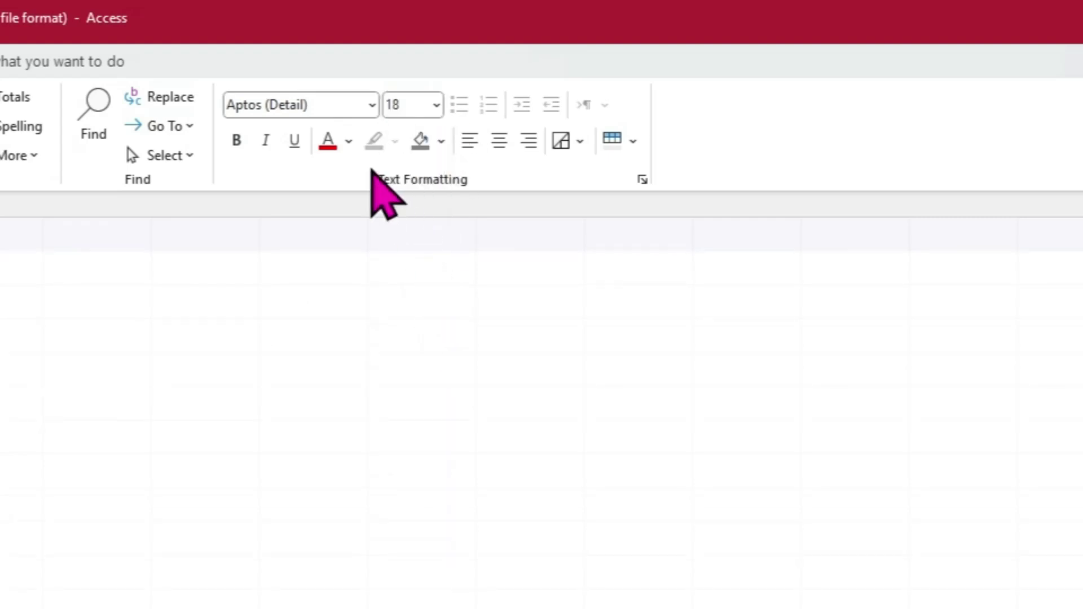
{"action": "left_click", "coordinate": [348, 141]}
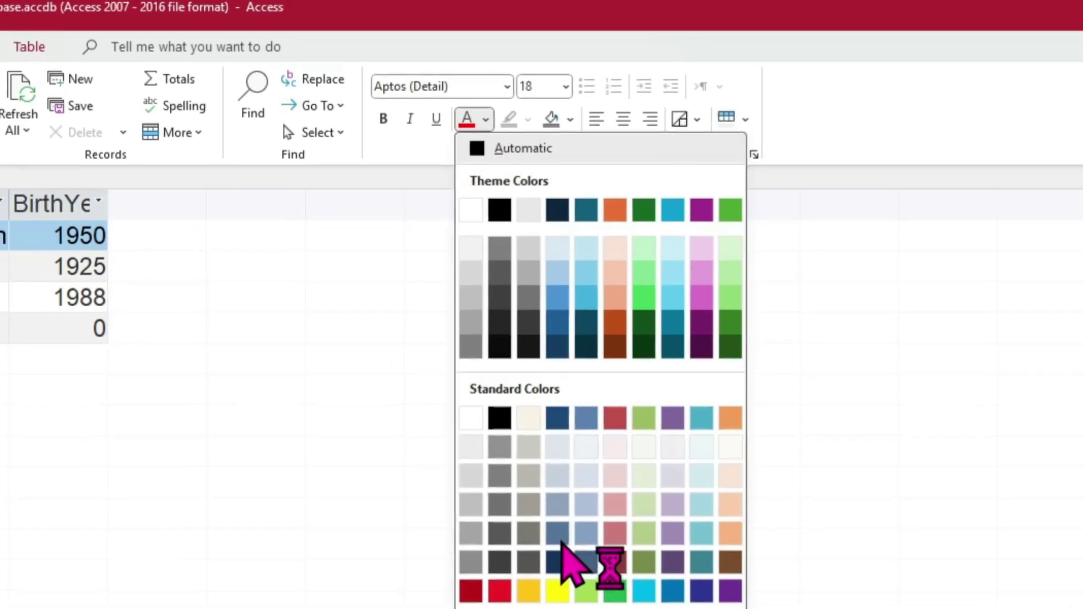
{"action": "left_click", "coordinate": [599, 554]}
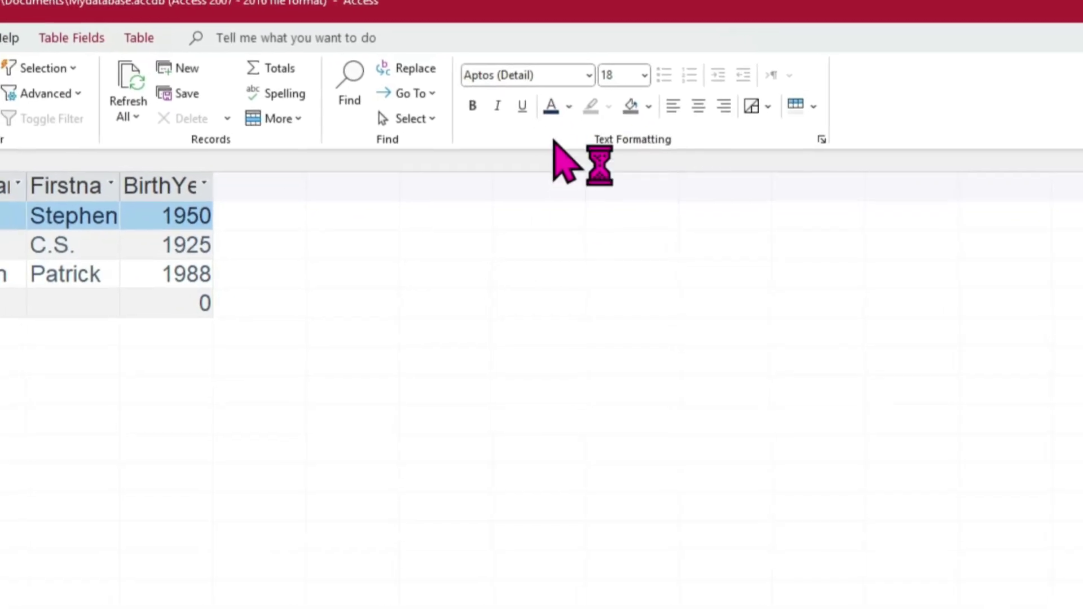
{"action": "left_click", "coordinate": [494, 101]}
{"action": "double_click", "coordinate": [89, 272]}
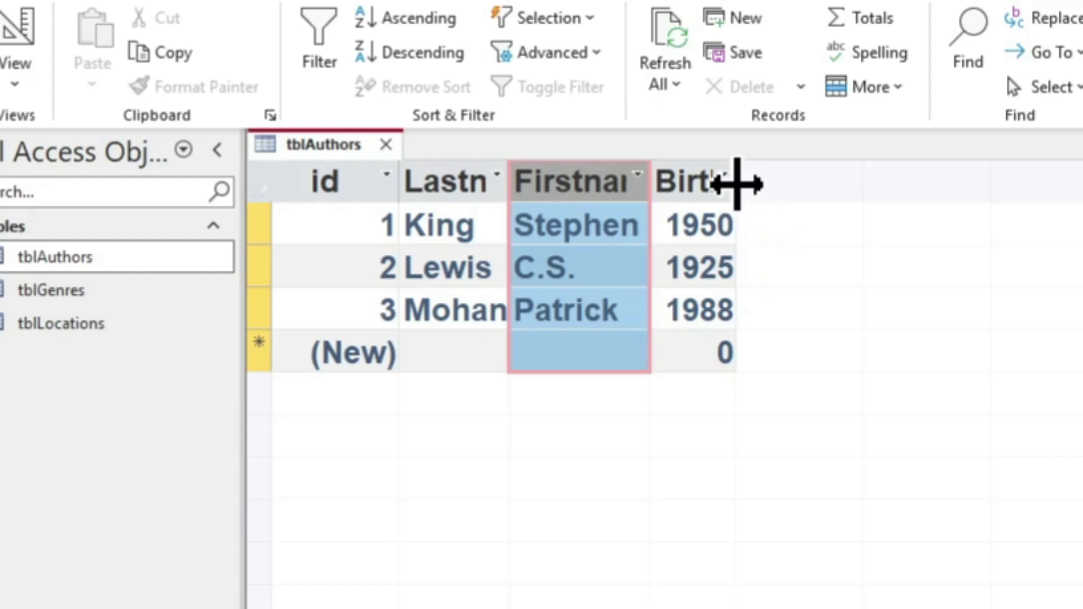
Autofit the BirthYear, Firstname and Lastname columns to their headings
{"action": "double_click", "coordinate": [736, 183]}
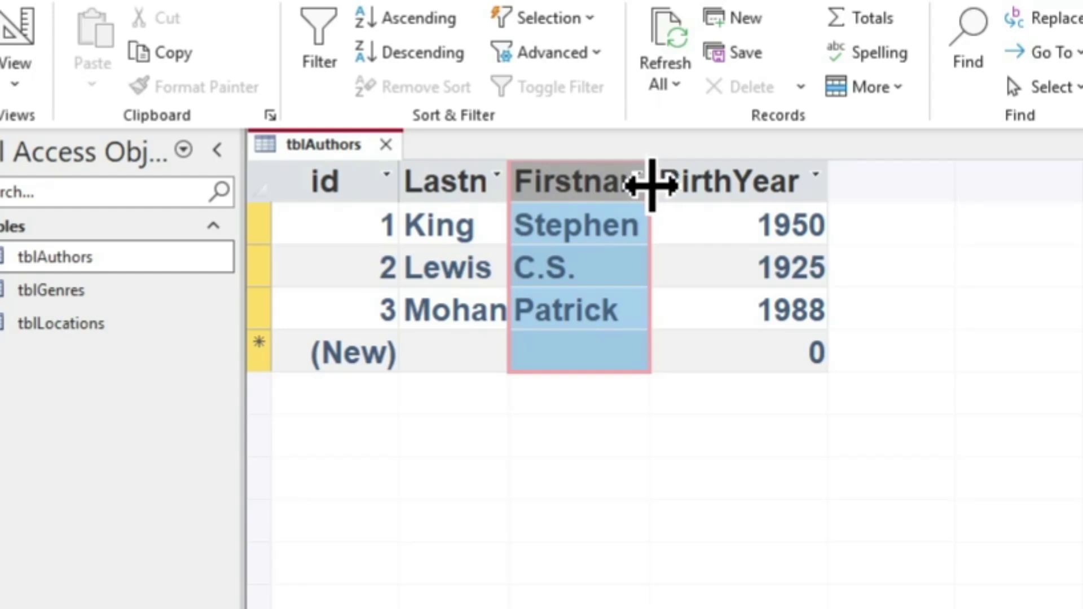
{"action": "double_click", "coordinate": [652, 184]}
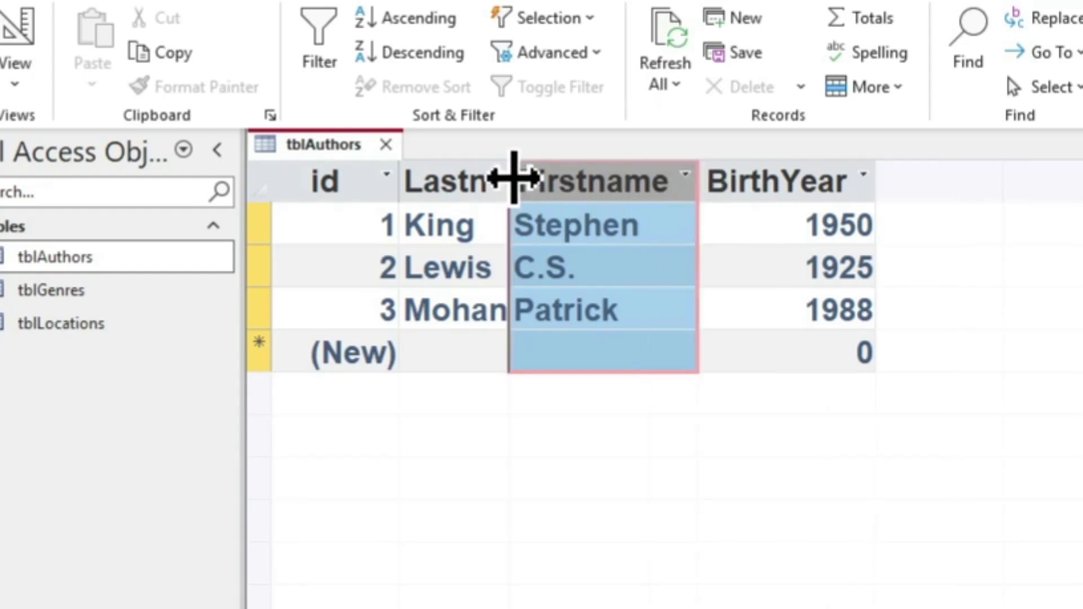
{"action": "double_click", "coordinate": [514, 180]}
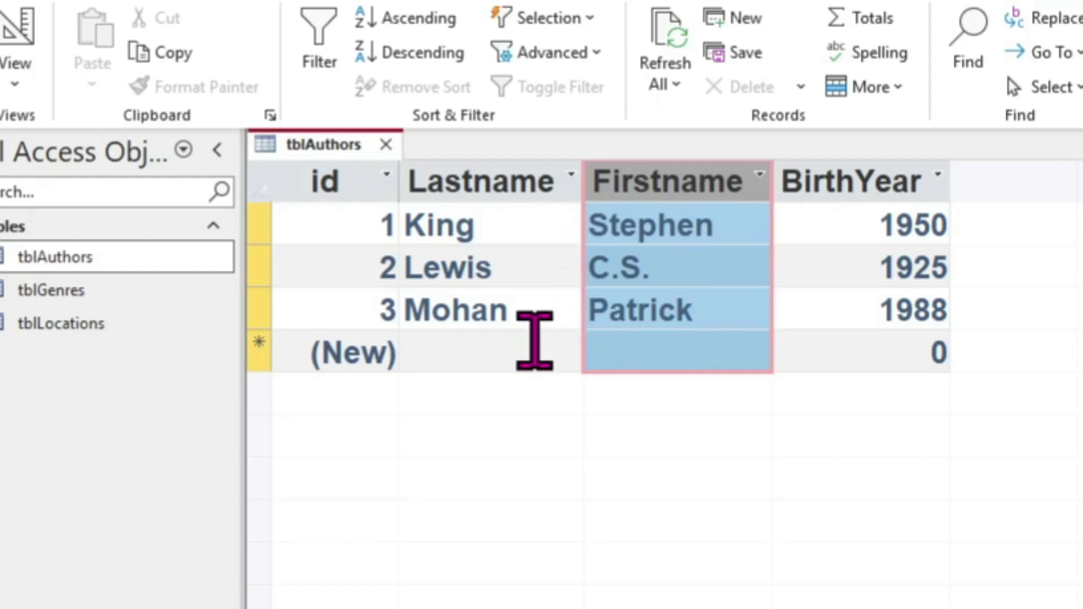
{"action": "left_click", "coordinate": [534, 347]}
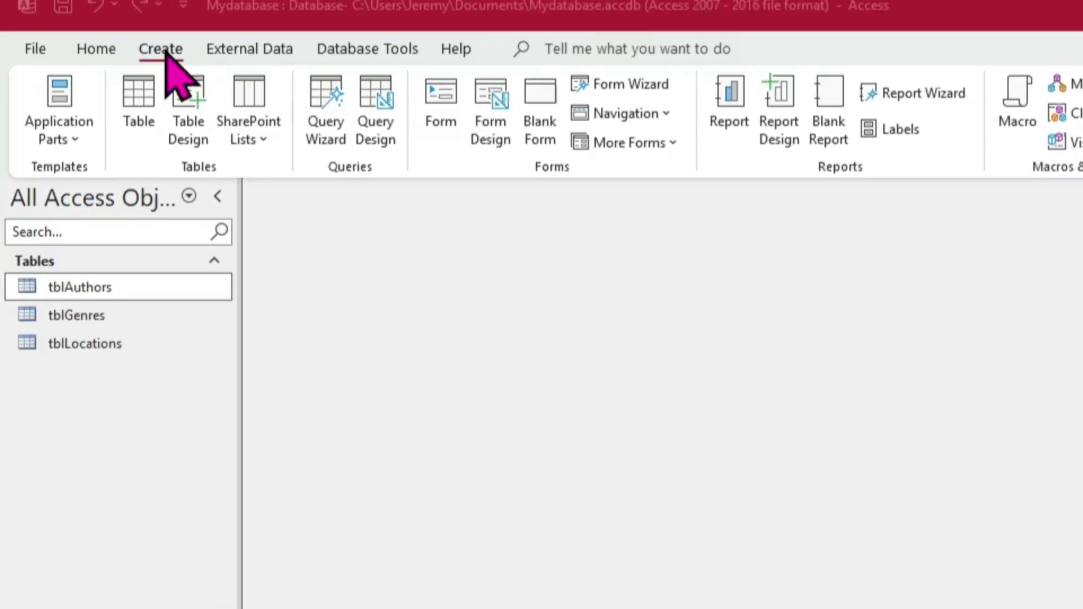
Create a new table design with an AutoNumber ID primary key
{"action": "left_click", "coordinate": [165, 51]}
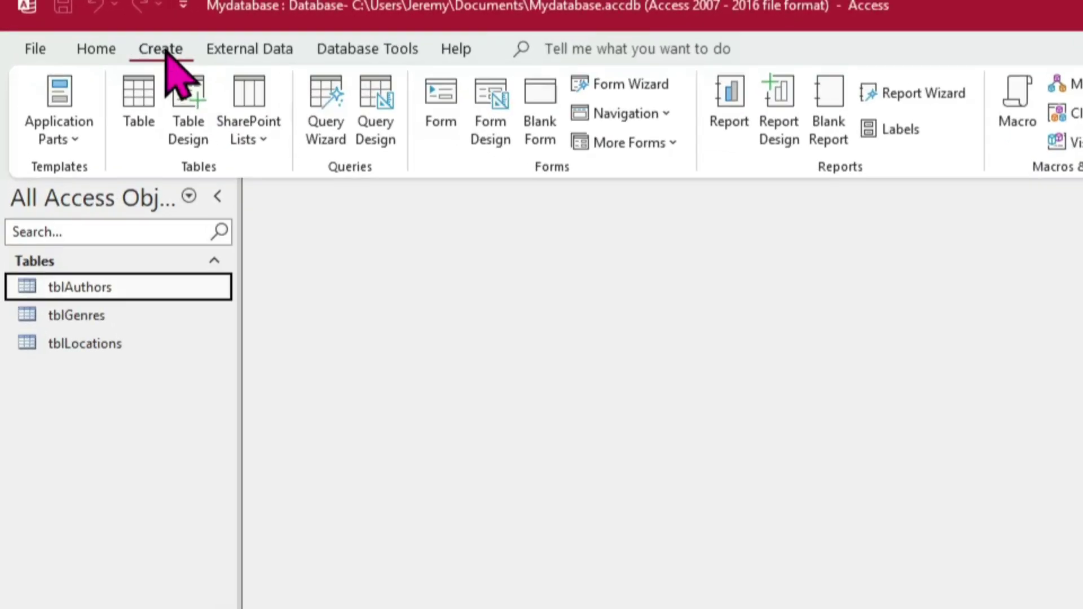
{"action": "left_click", "coordinate": [192, 107]}
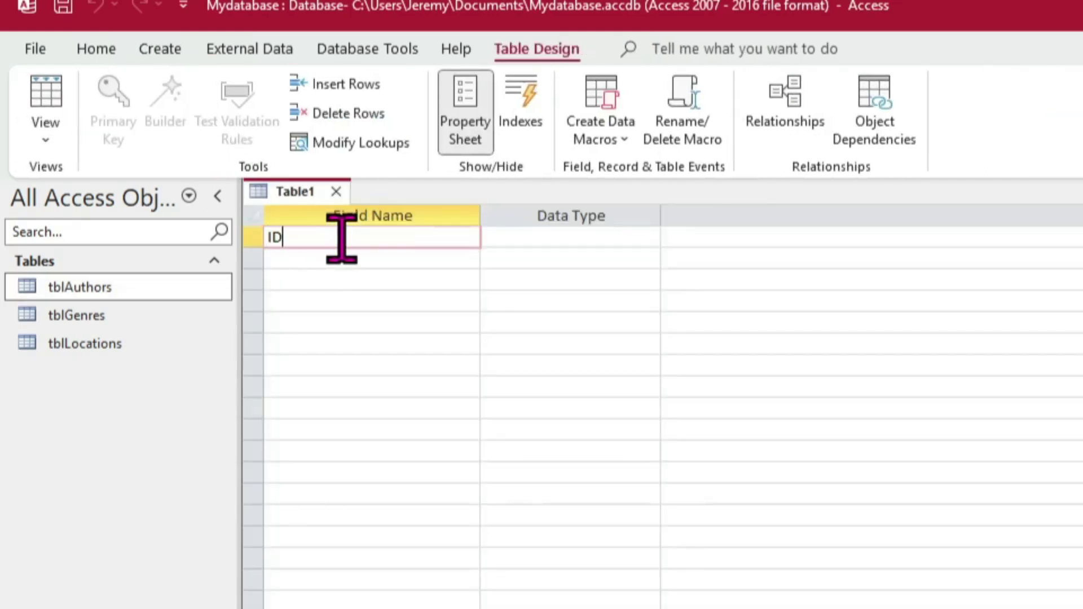
{"action": "type", "text": "ID"}
{"action": "key", "text": "Tab"}
{"action": "type", "text": "a"}
{"action": "left_click", "coordinate": [112, 133]}
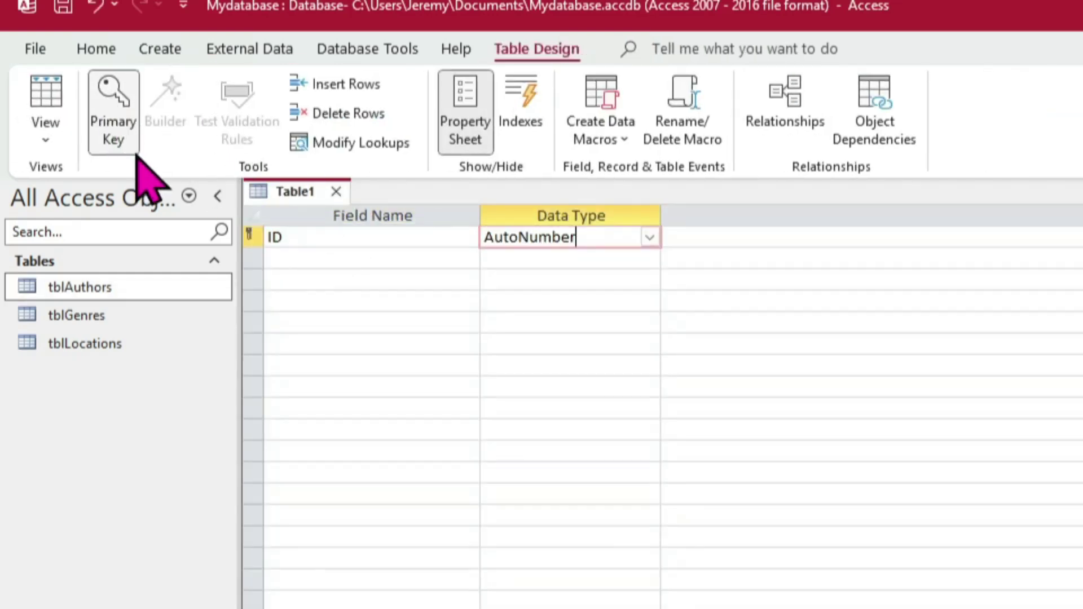
Add a Short Text Title field and a third field named fkLocationID
{"action": "left_click", "coordinate": [324, 257]}
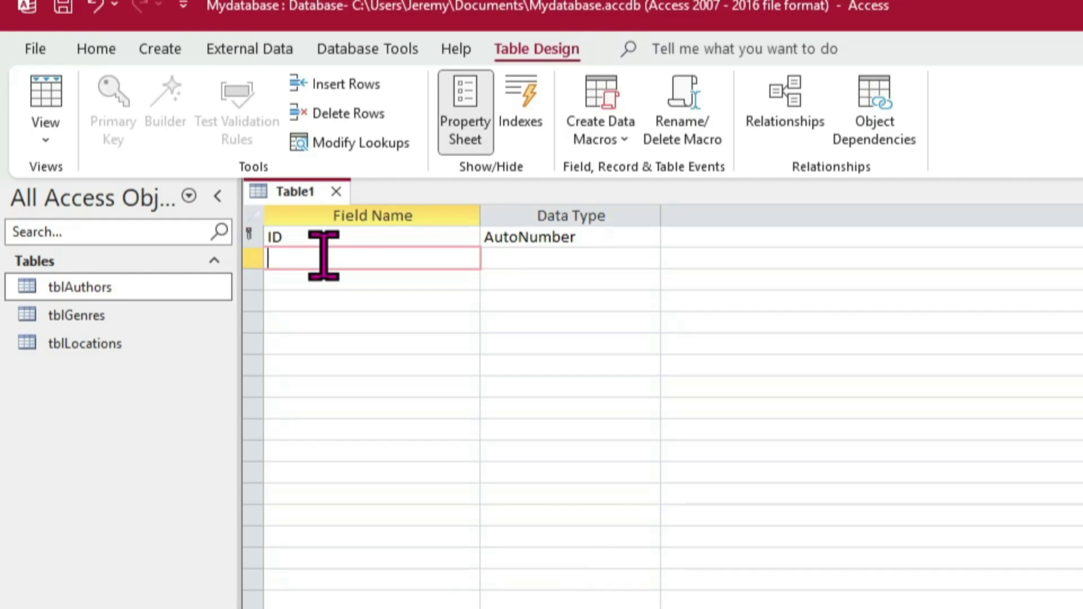
{"action": "type", "text": "Title"}
{"action": "key", "text": "Tab"}
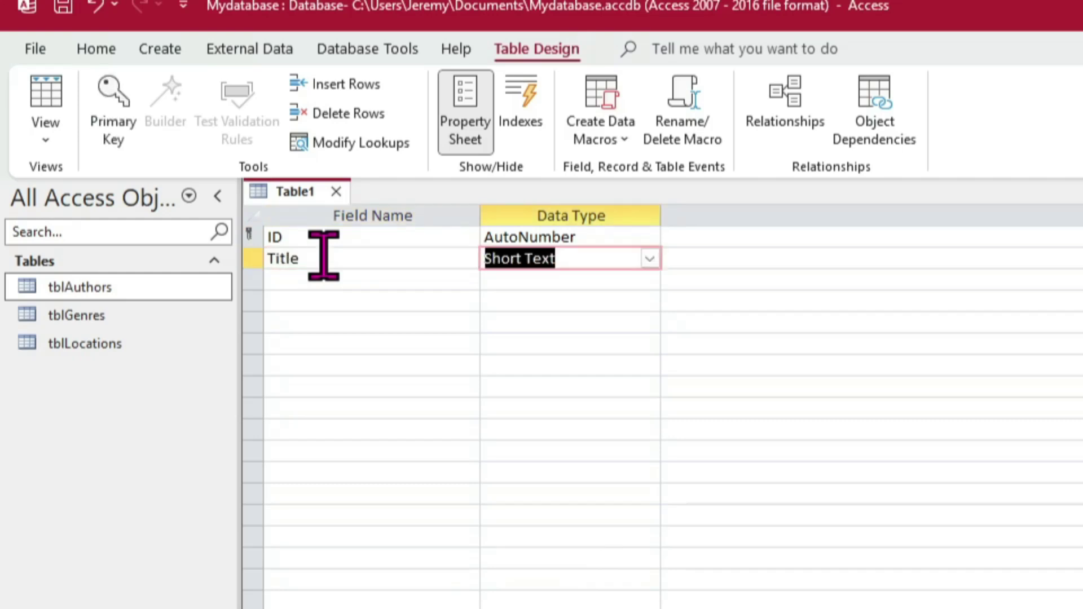
{"action": "left_click", "coordinate": [418, 285]}
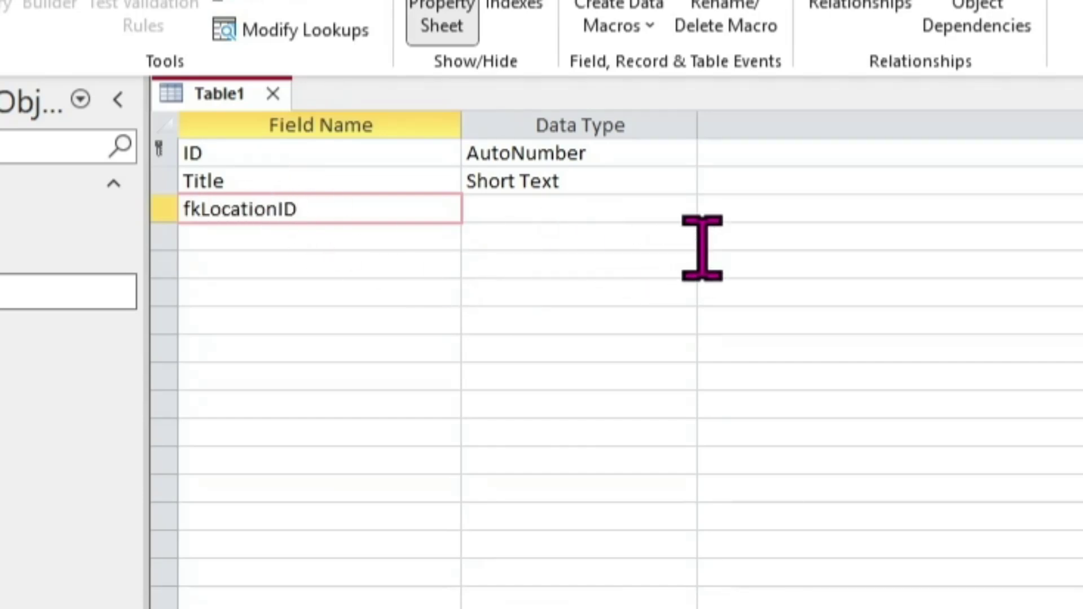
{"action": "left_click", "coordinate": [684, 209]}
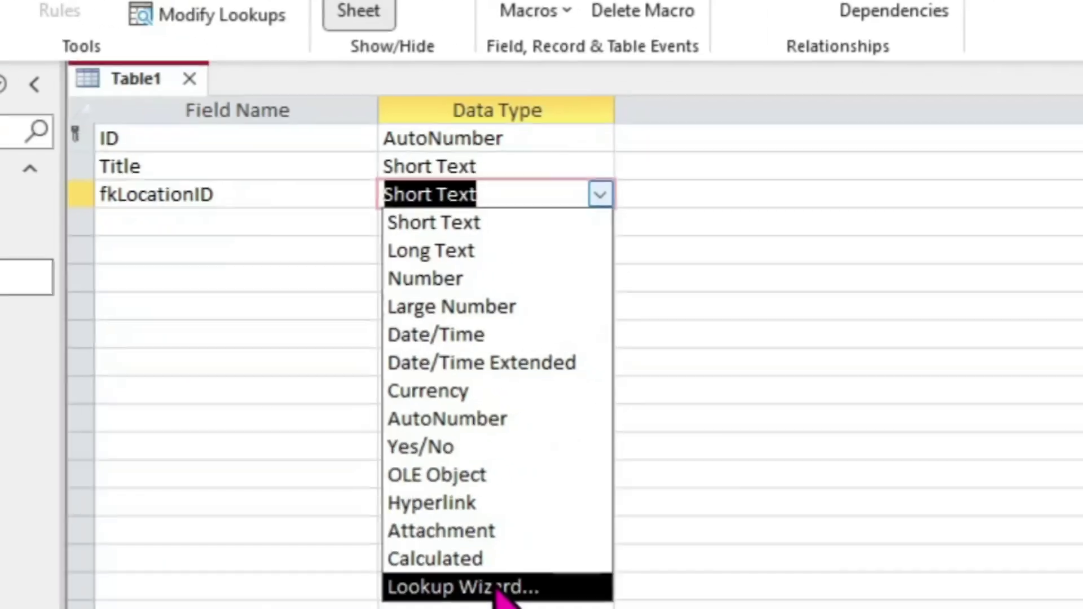
Run the Lookup Wizard for fkLocationID using tblLocations' ID and Location fields
{"action": "left_click", "coordinate": [498, 587]}
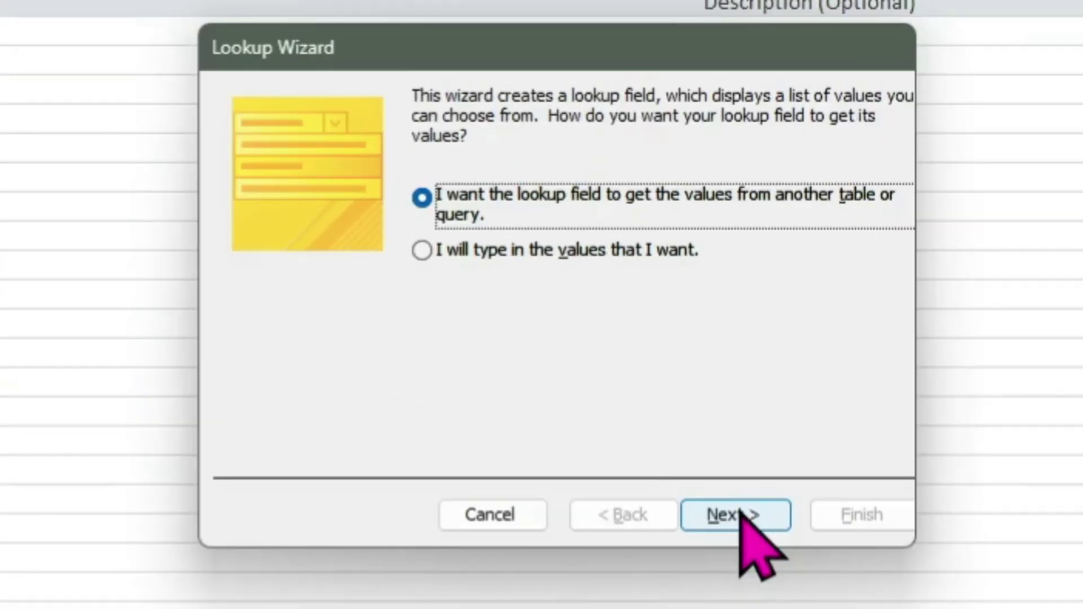
{"action": "left_click", "coordinate": [745, 517]}
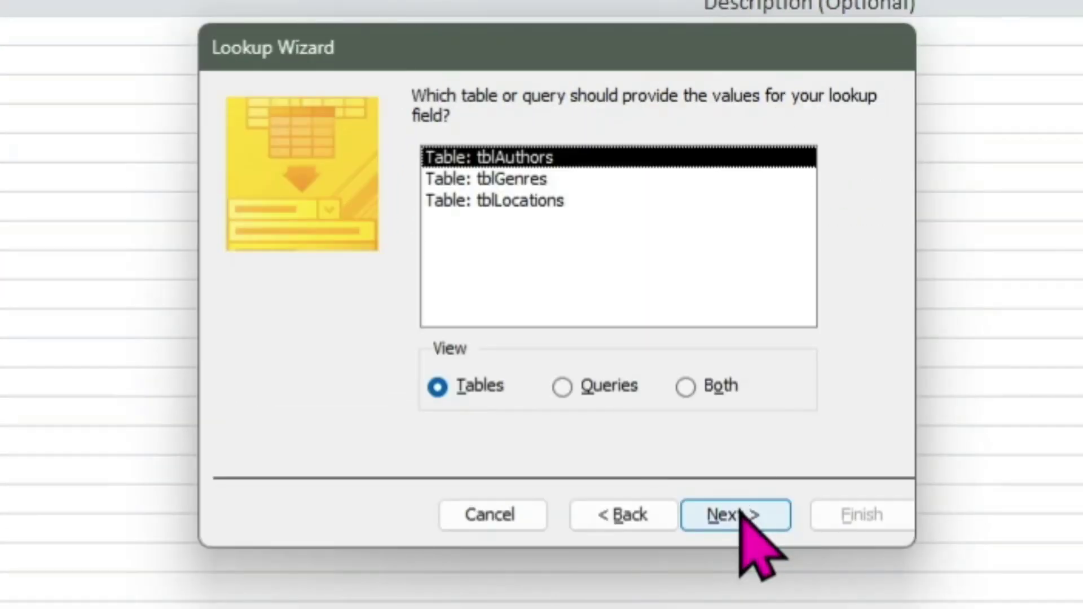
{"action": "left_click", "coordinate": [531, 203]}
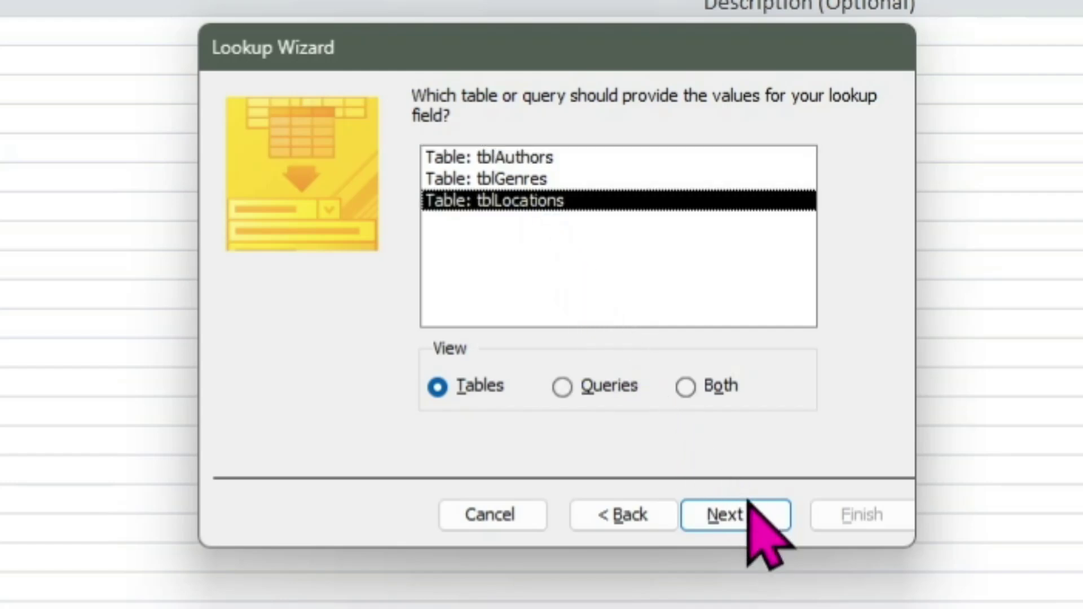
{"action": "left_click", "coordinate": [759, 515]}
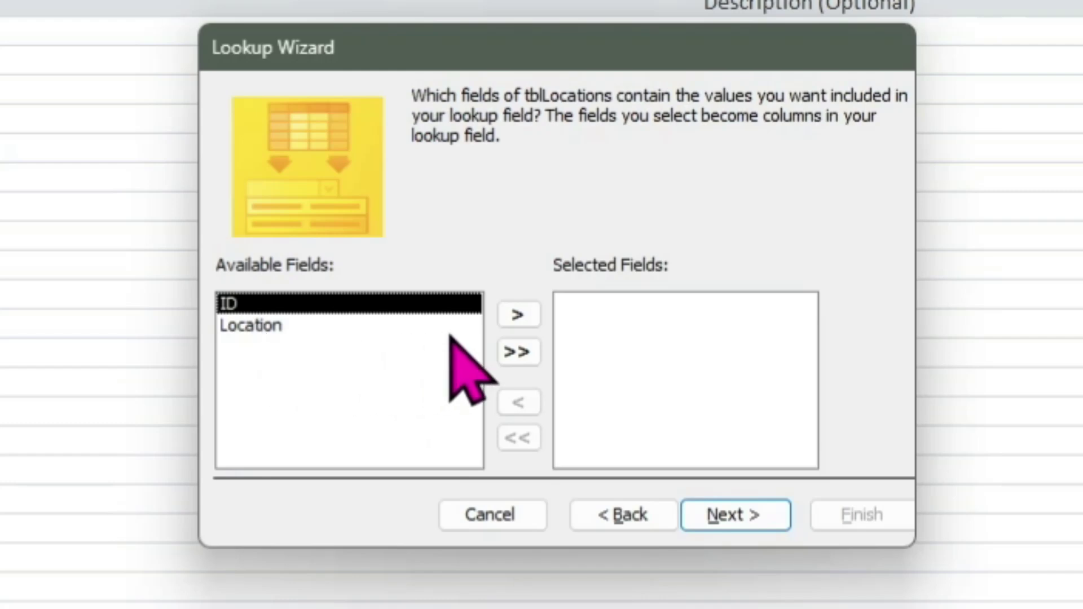
{"action": "left_click", "coordinate": [278, 332]}
{"action": "left_click", "coordinate": [277, 309]}
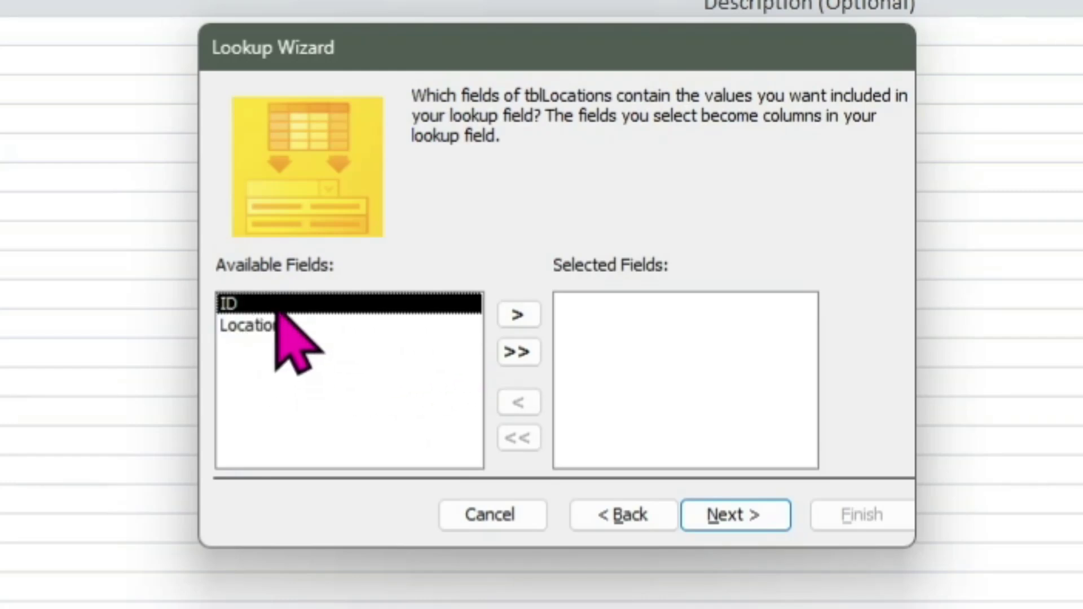
{"action": "double_click", "coordinate": [276, 307]}
{"action": "double_click", "coordinate": [598, 307]}
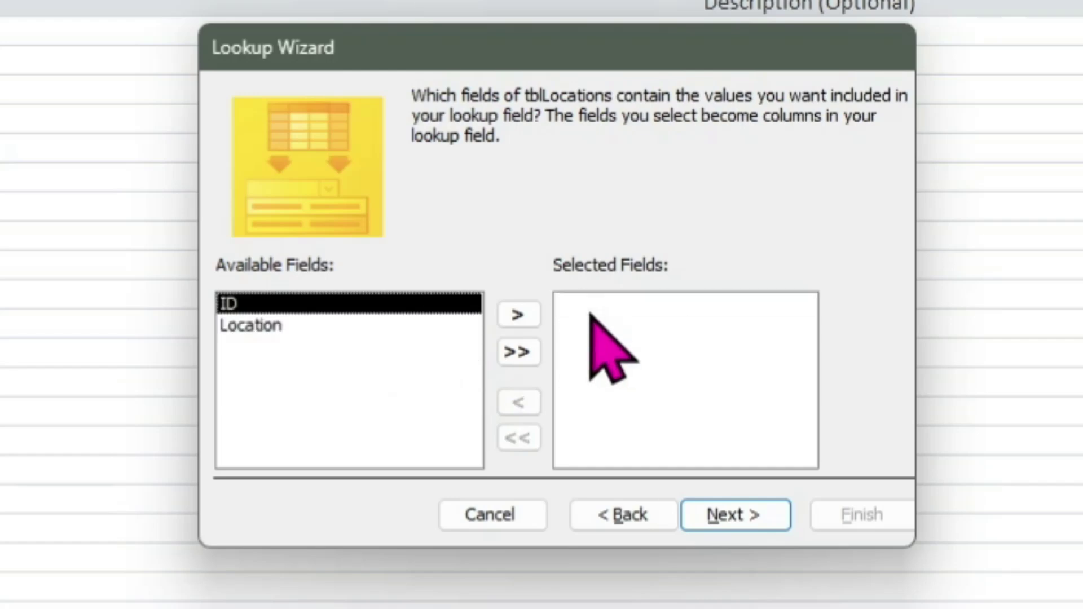
{"action": "double_click", "coordinate": [255, 327]}
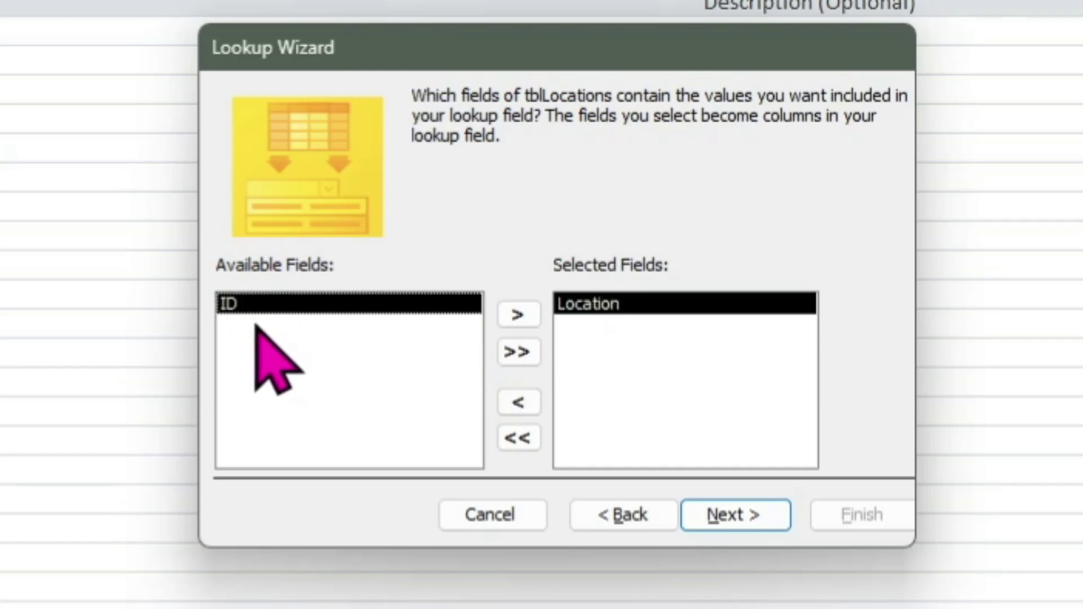
{"action": "double_click", "coordinate": [598, 309]}
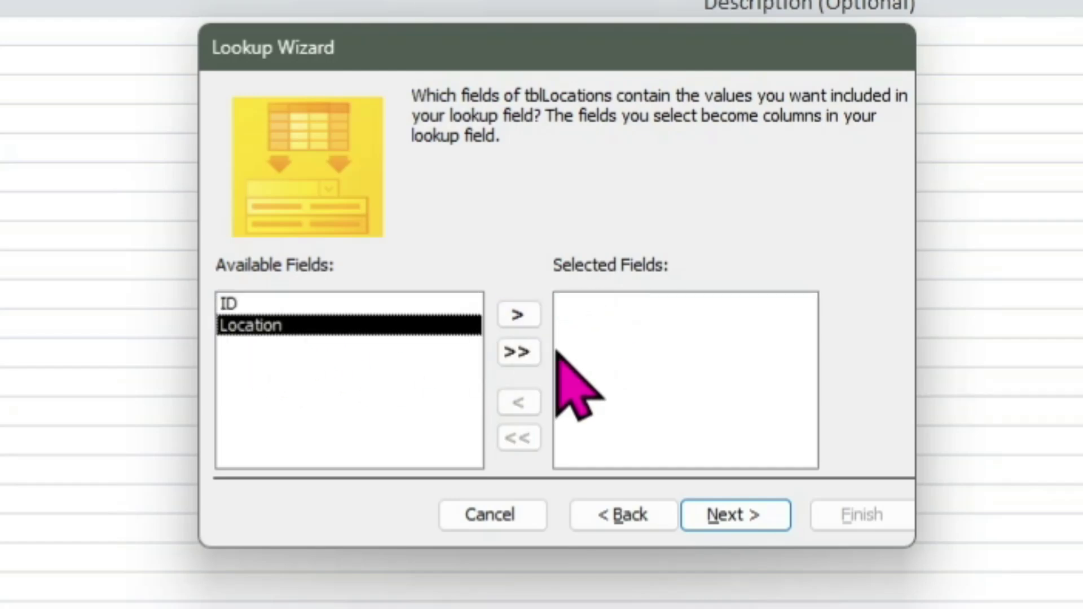
{"action": "left_click", "coordinate": [518, 351]}
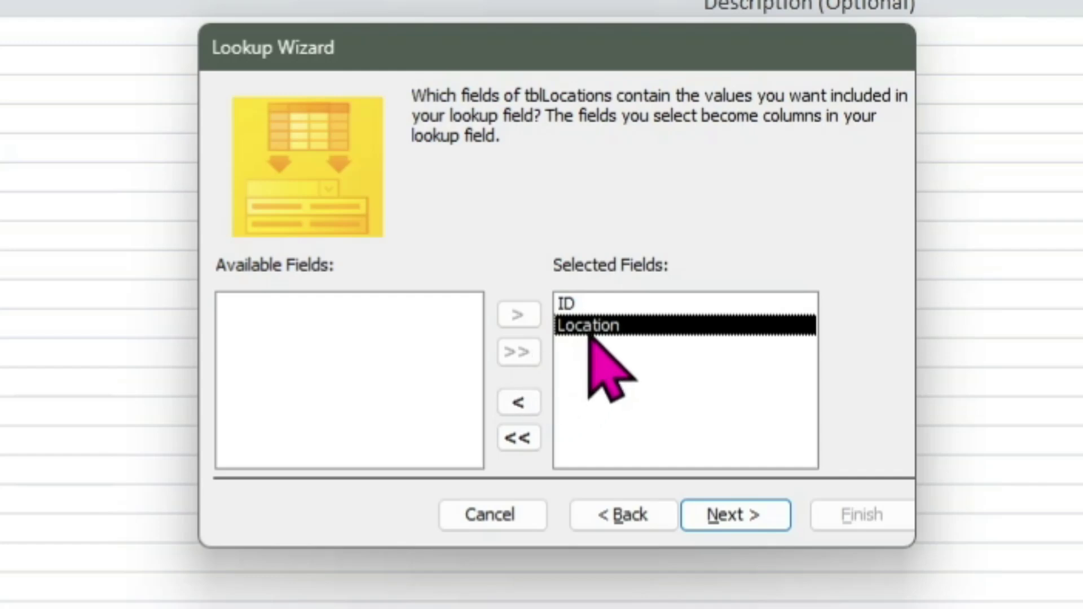
Sort the lookup by Location, keep the key column hidden, and enable data integrity
{"action": "left_click", "coordinate": [753, 511]}
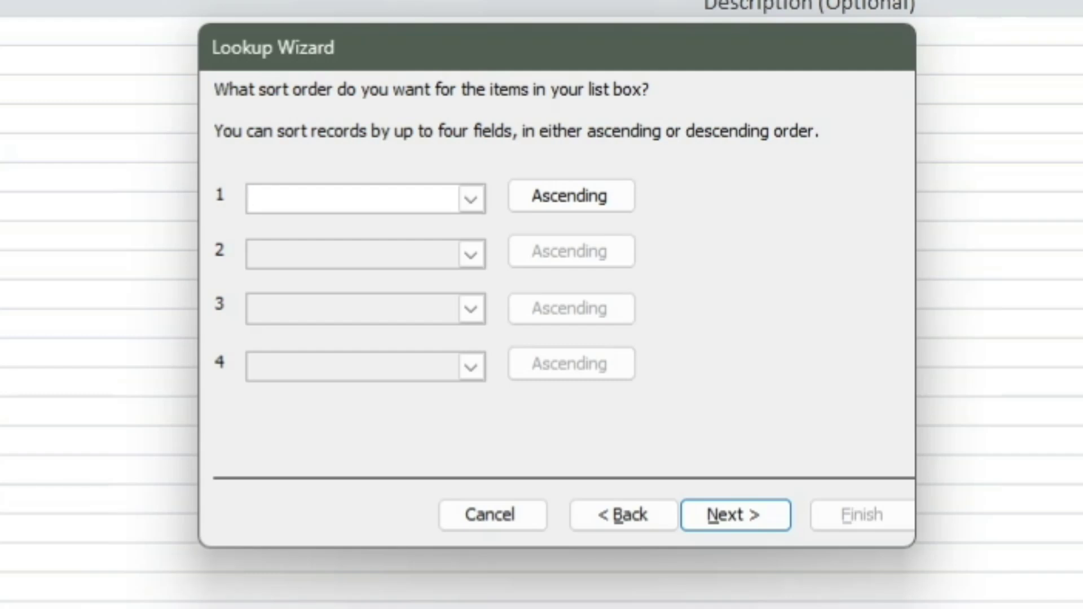
{"action": "left_click", "coordinate": [471, 198]}
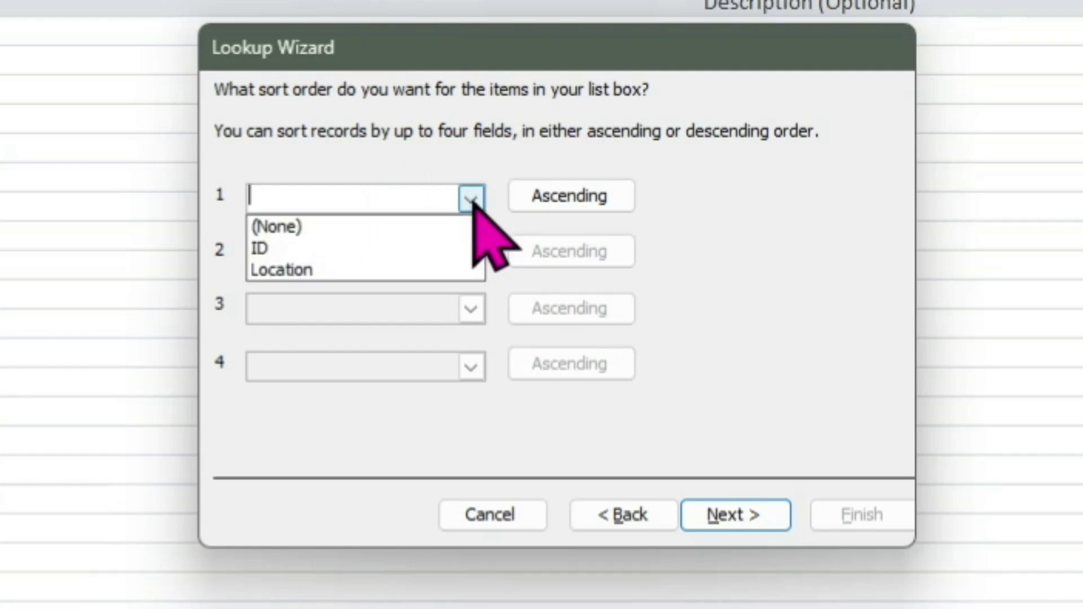
{"action": "left_click", "coordinate": [284, 271]}
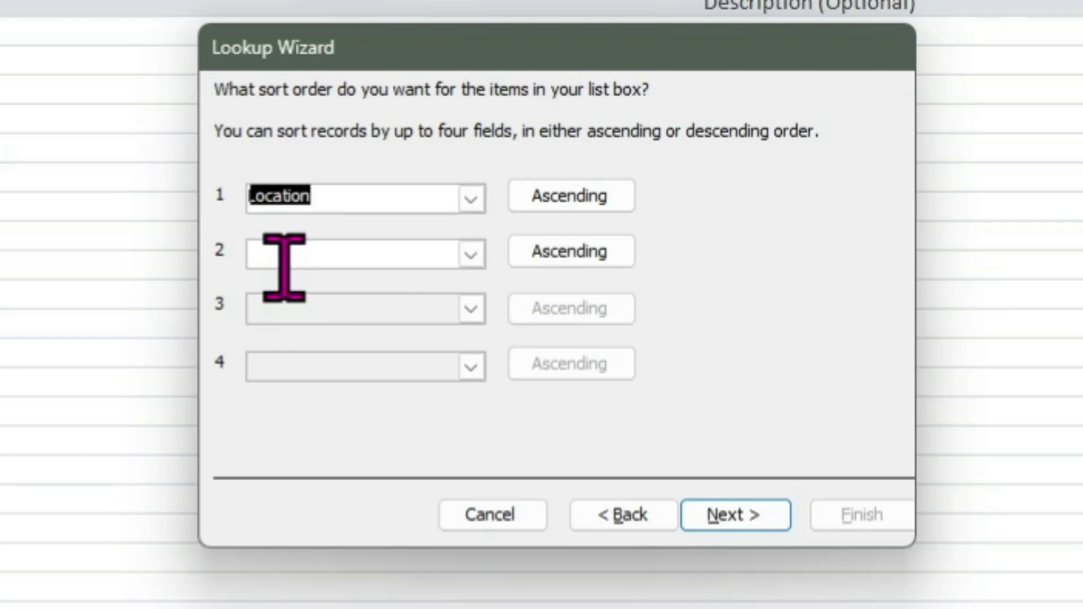
{"action": "left_click", "coordinate": [732, 518]}
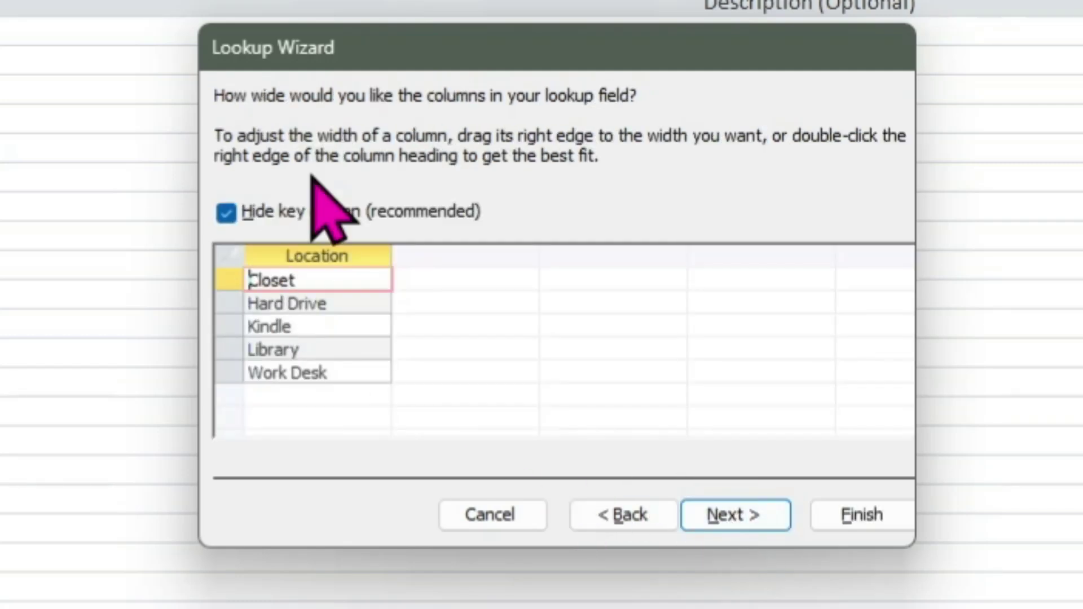
{"action": "left_click", "coordinate": [726, 518]}
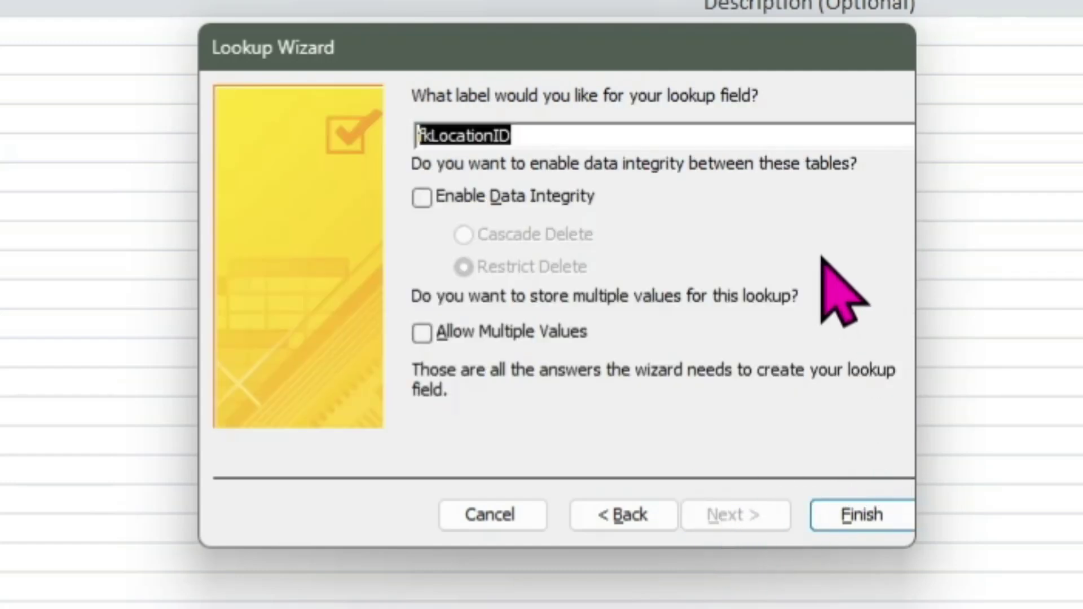
{"action": "left_click", "coordinate": [420, 197]}
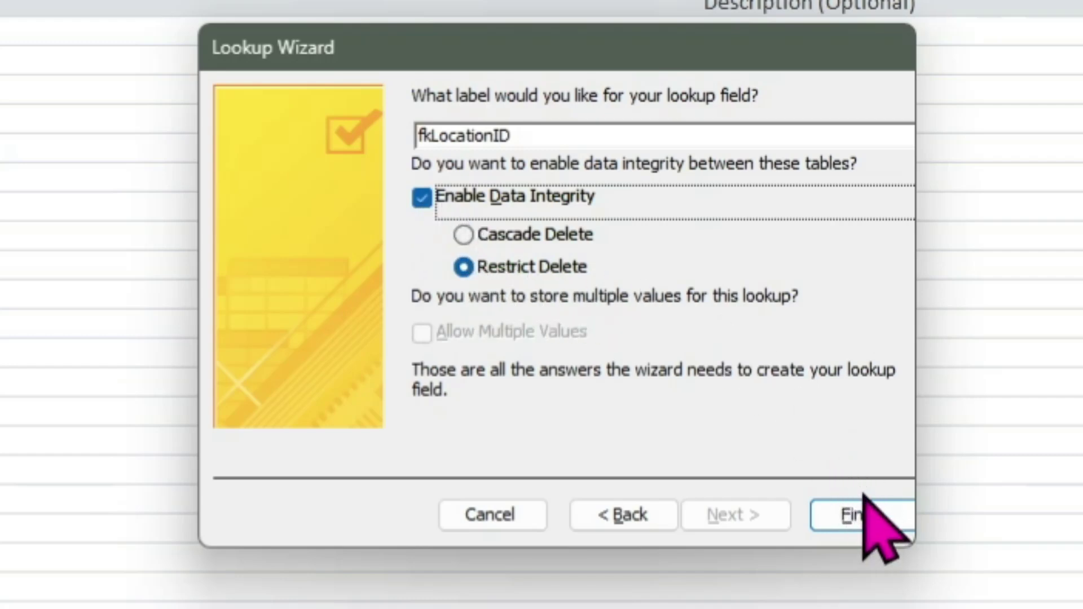
Finish the fkLocationID lookup and save the table as tblBooks
{"action": "left_click", "coordinate": [861, 515]}
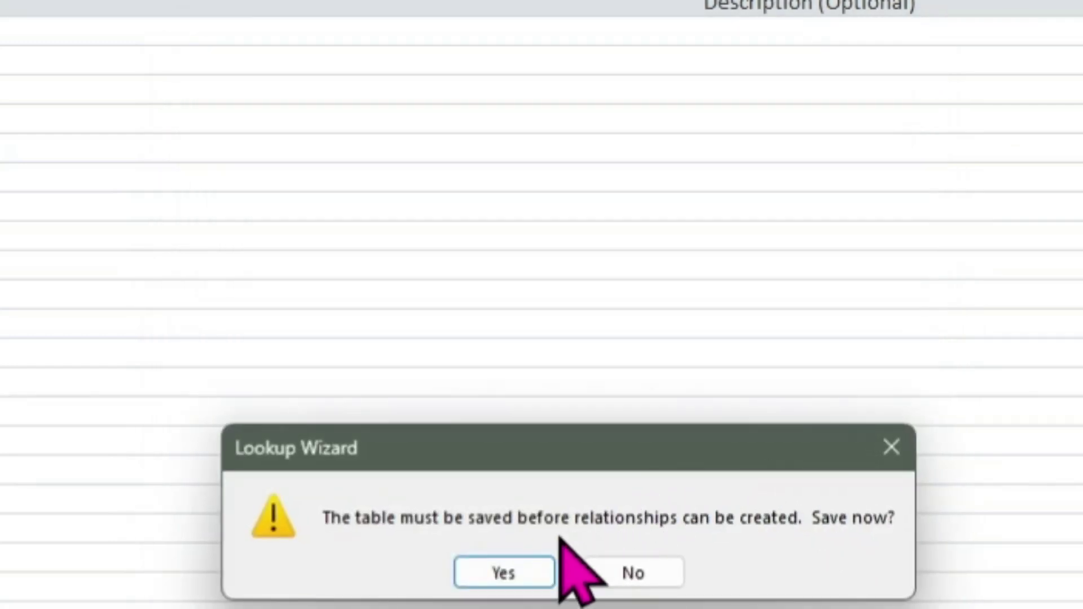
{"action": "left_click", "coordinate": [515, 573]}
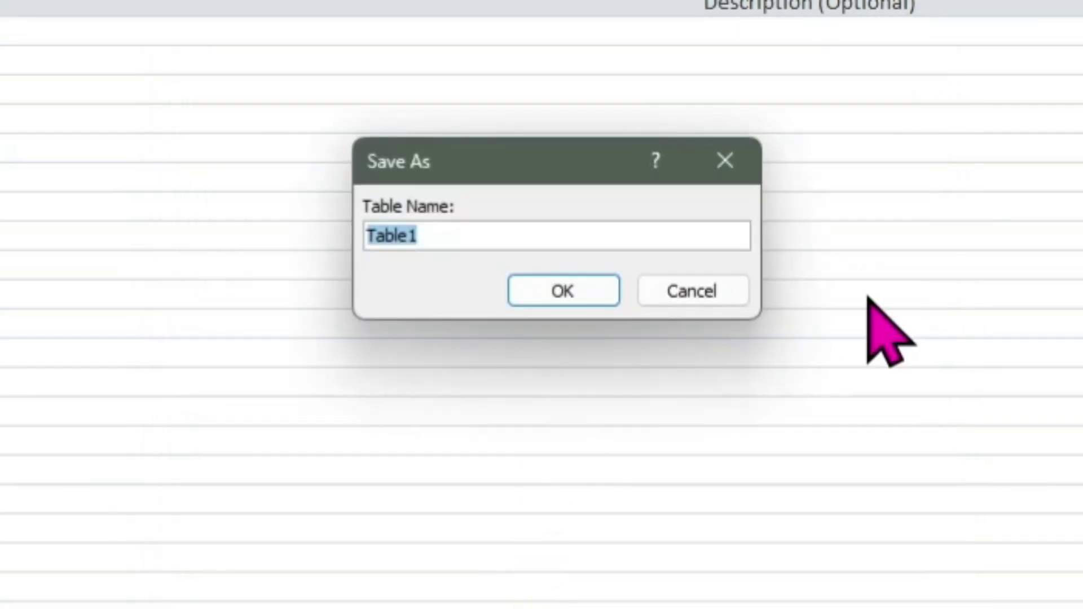
{"action": "type", "text": "tblBook"}
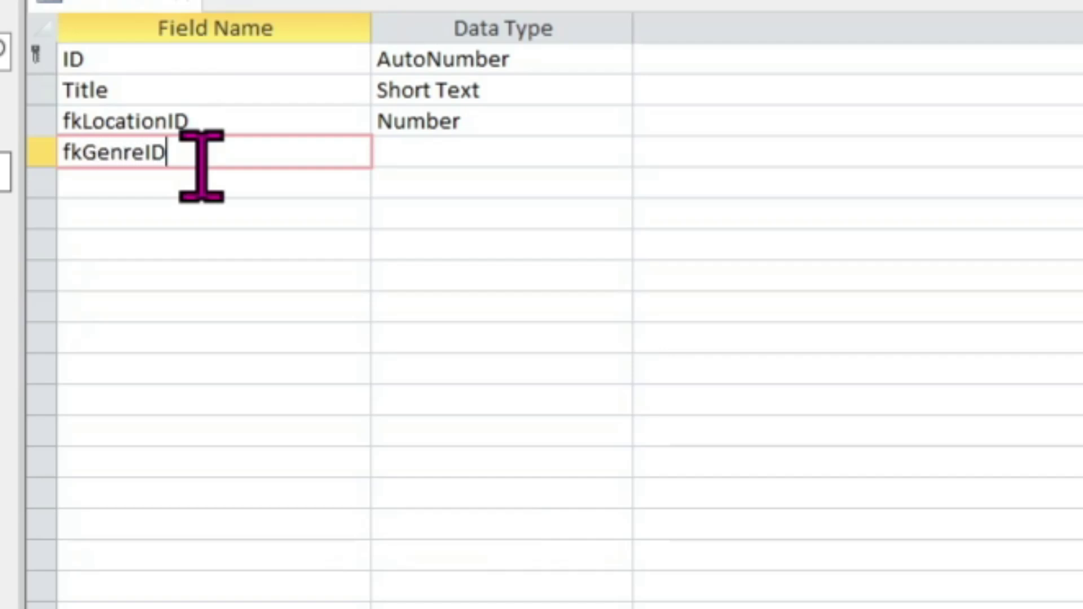
Start a Lookup Wizard on fkGenreID that takes its values from tblGenres
{"action": "key", "text": "Tab"}
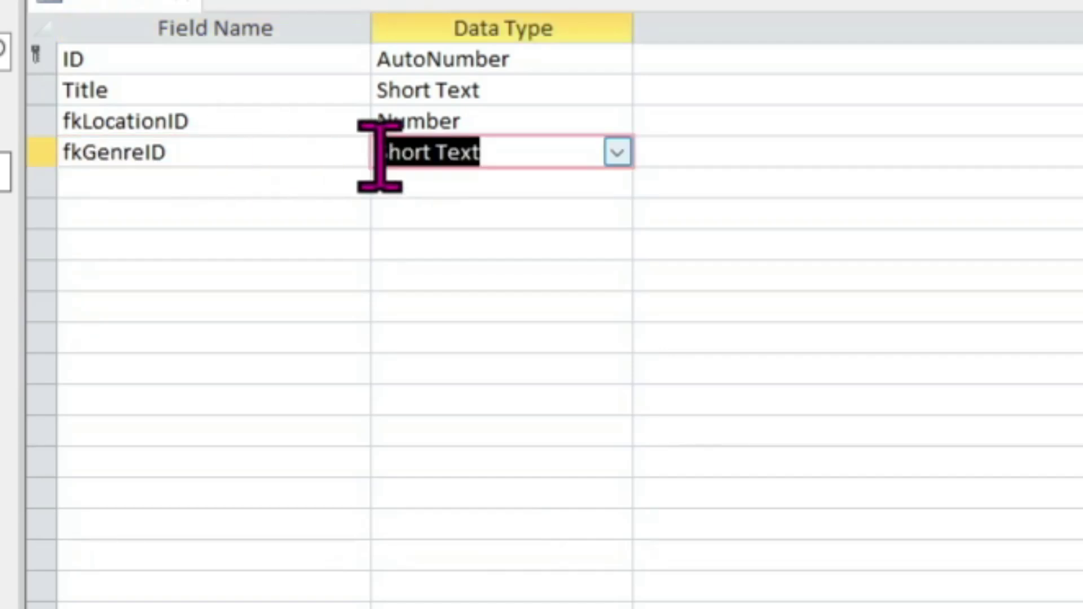
{"action": "left_click", "coordinate": [618, 148]}
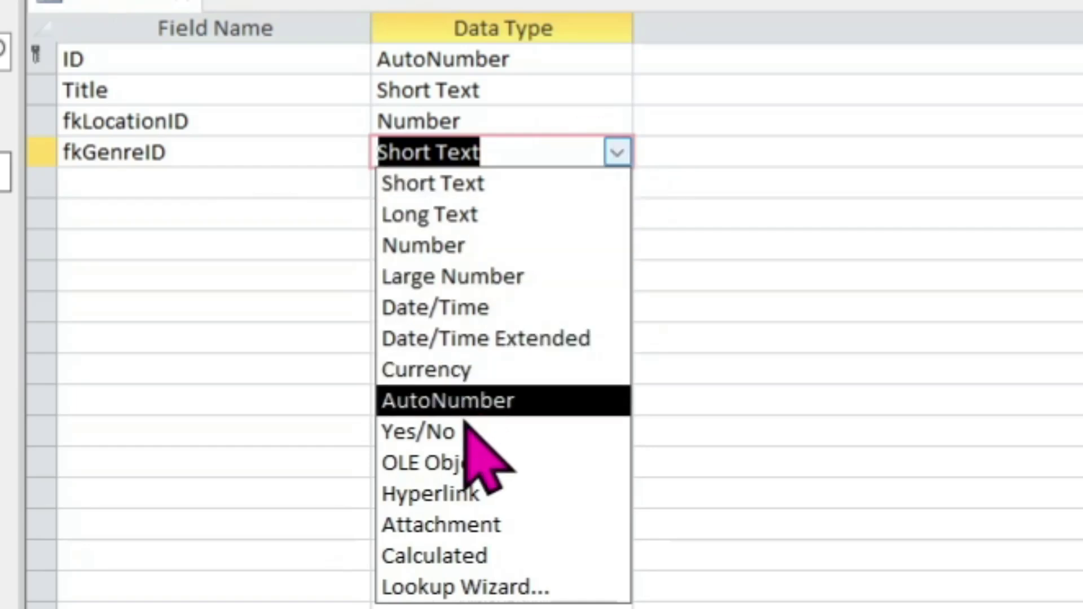
{"action": "left_click", "coordinate": [473, 587]}
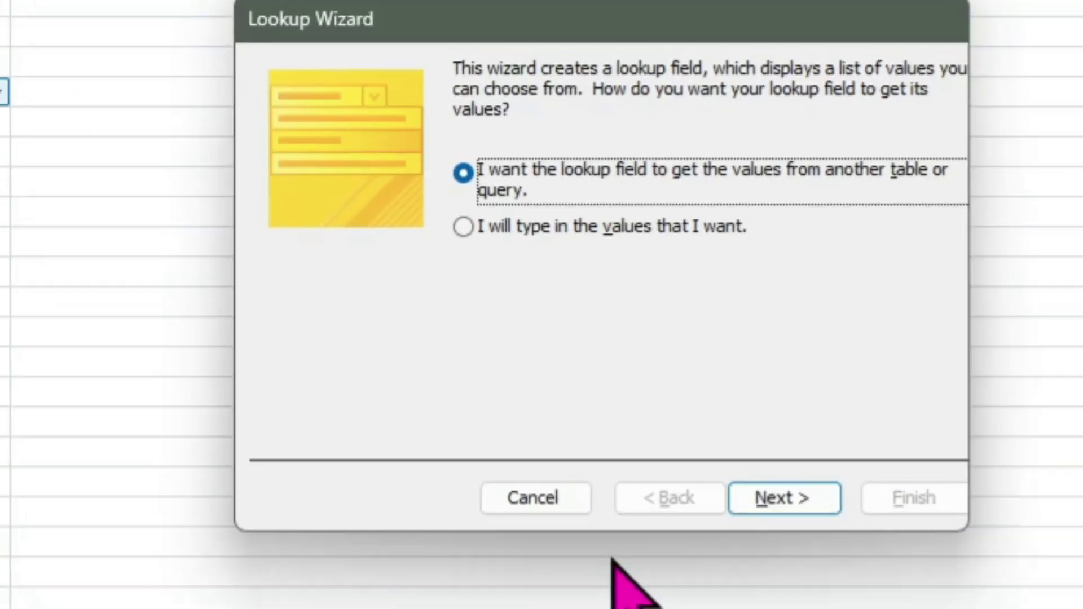
{"action": "left_click", "coordinate": [761, 508]}
{"action": "left_click", "coordinate": [544, 176]}
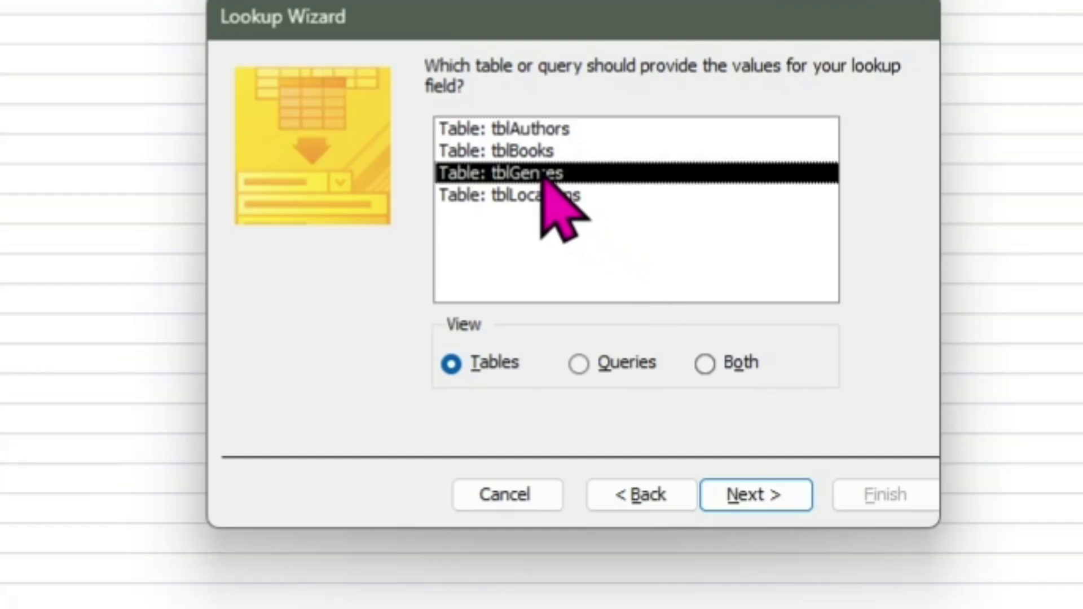
{"action": "left_click", "coordinate": [762, 499]}
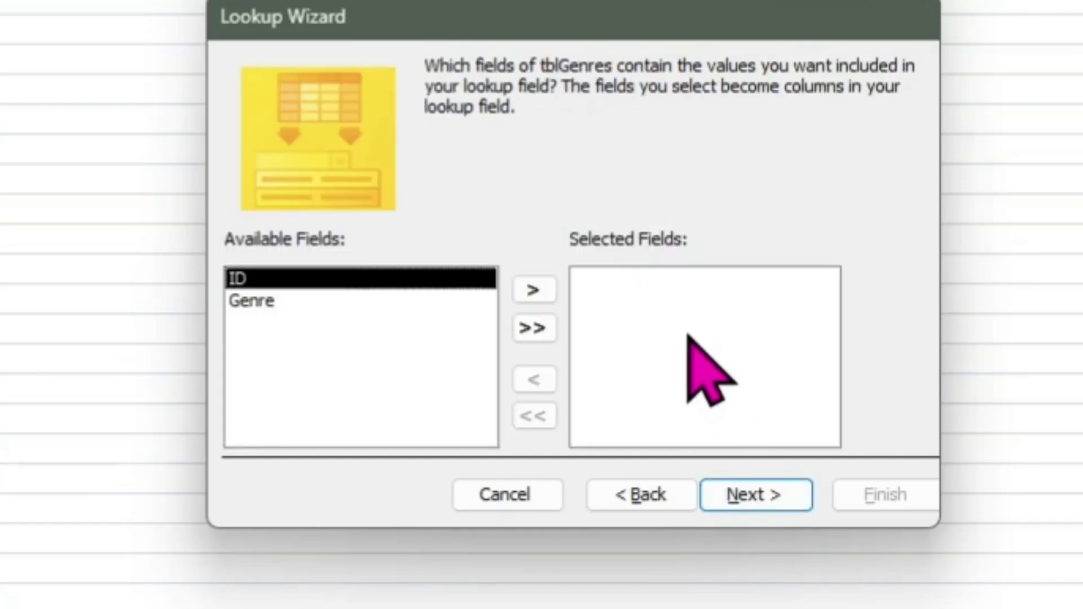
Include ID and Genre, sort by Genre, enable data integrity, and finish the lookup
{"action": "left_click", "coordinate": [532, 328]}
{"action": "left_click", "coordinate": [728, 495]}
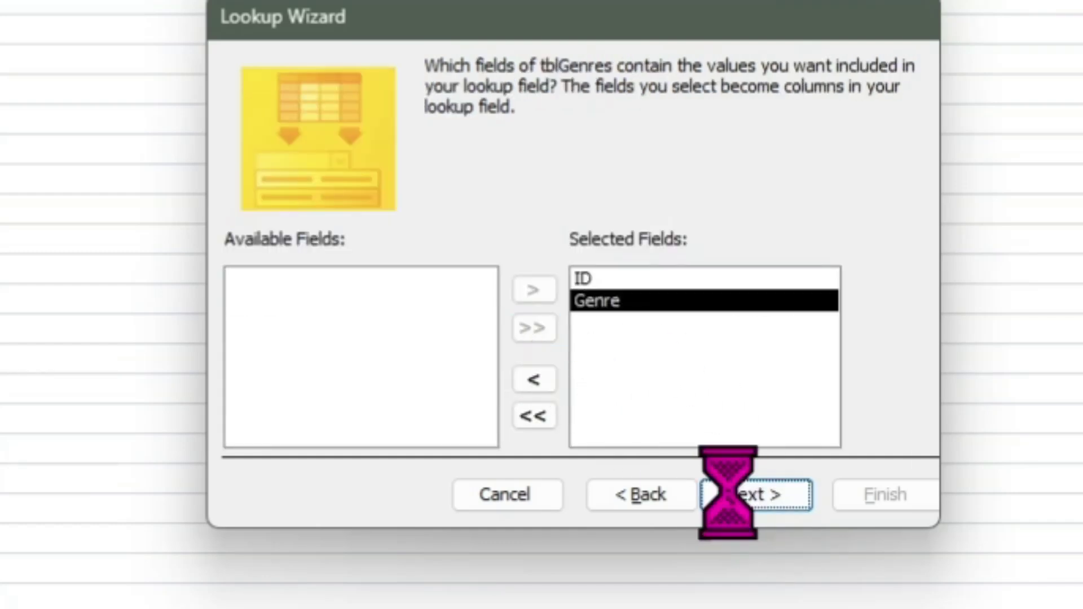
{"action": "left_click", "coordinate": [486, 171]}
{"action": "left_click", "coordinate": [426, 243]}
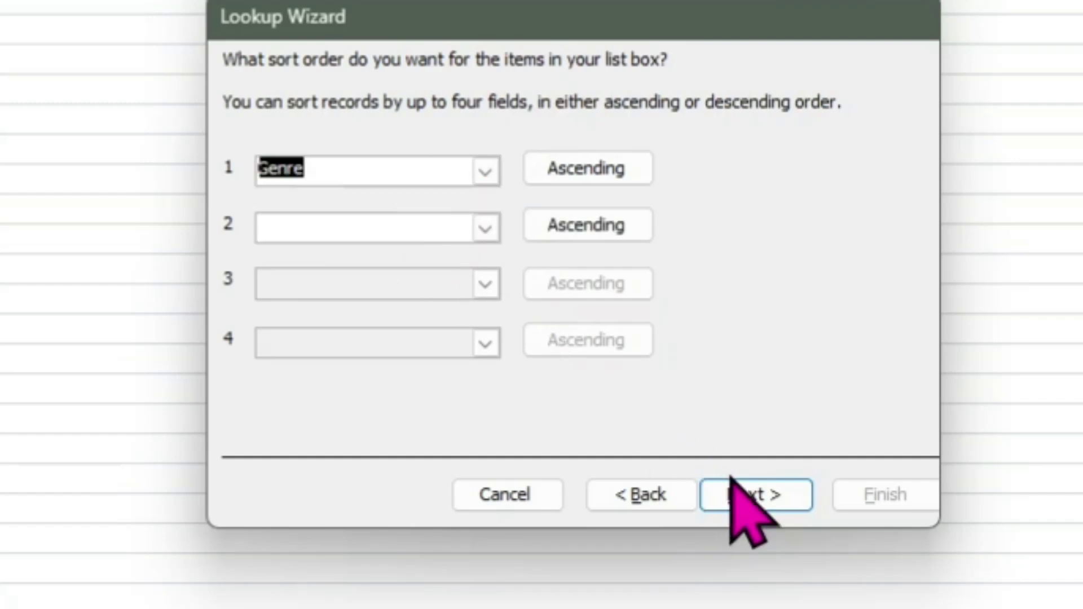
{"action": "left_click", "coordinate": [734, 485]}
{"action": "left_click", "coordinate": [755, 492]}
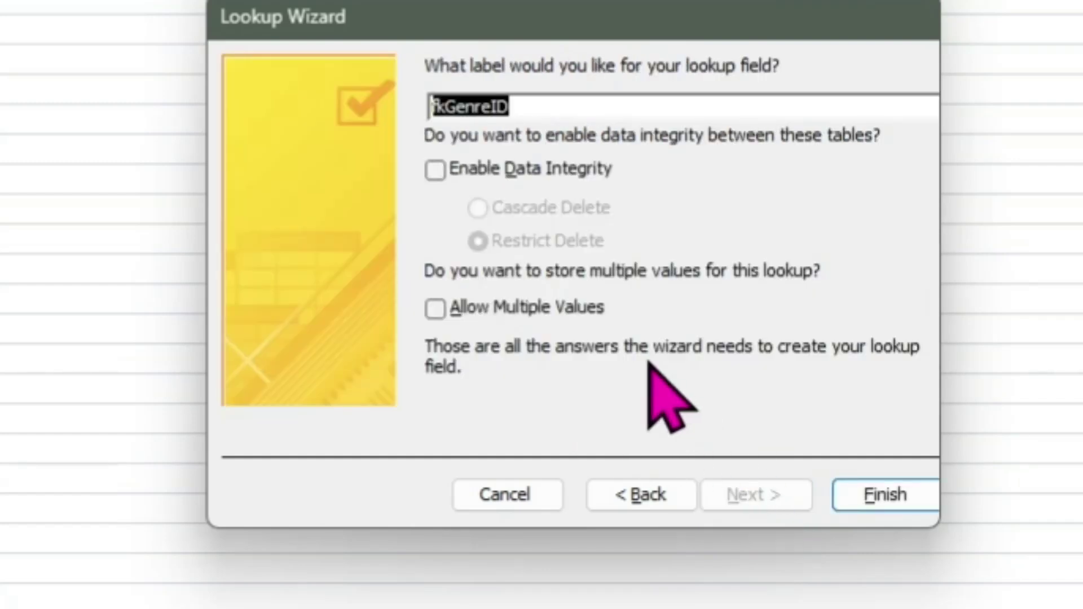
{"action": "left_click", "coordinate": [436, 170]}
{"action": "left_click", "coordinate": [877, 494]}
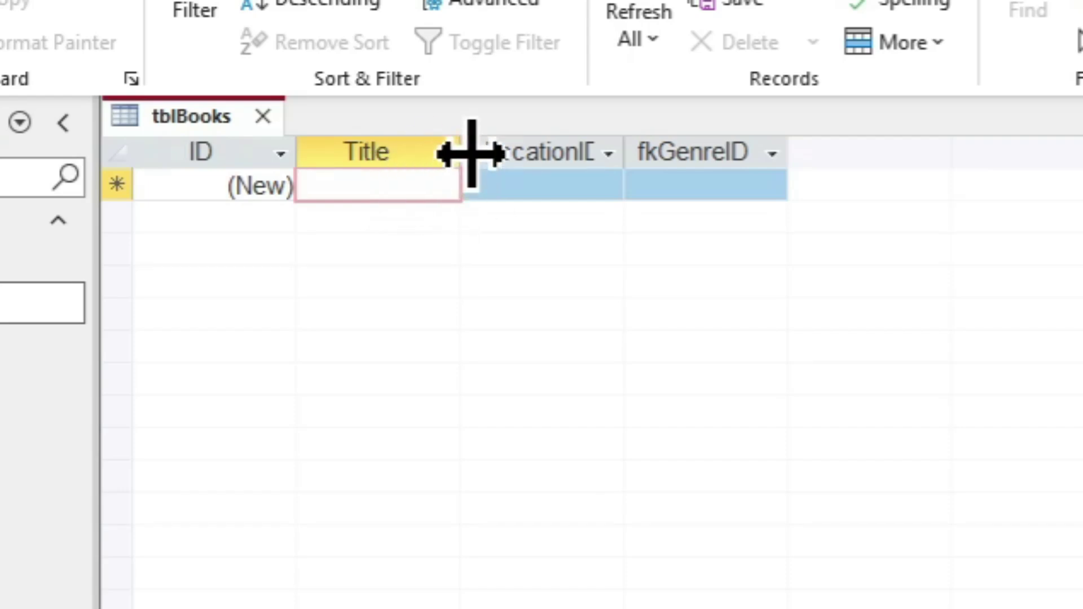
Add 'The Shining' with location Library and genre Horror, widening the fkLocationID column
{"action": "type", "text": "The Shining"}
{"action": "key", "text": "Tab"}
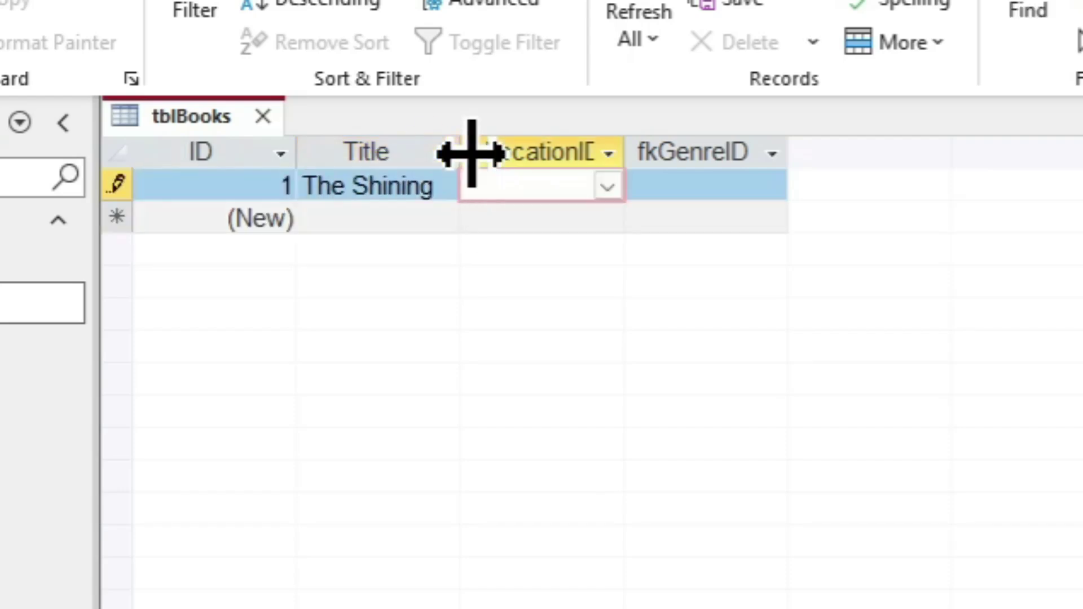
{"action": "left_click", "coordinate": [612, 189]}
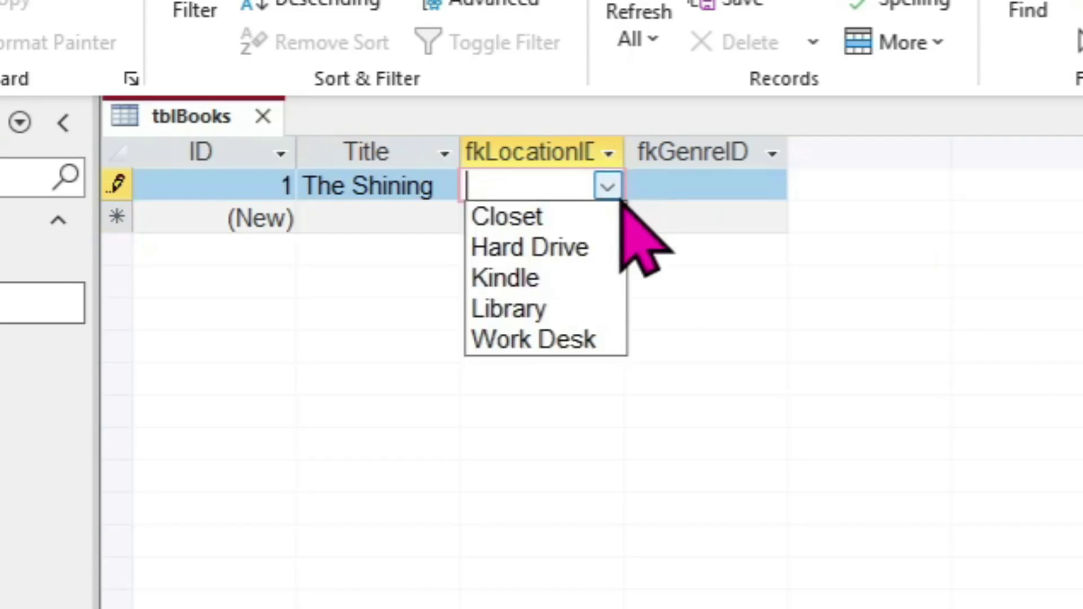
{"action": "left_click", "coordinate": [572, 316]}
{"action": "double_click", "coordinate": [627, 151]}
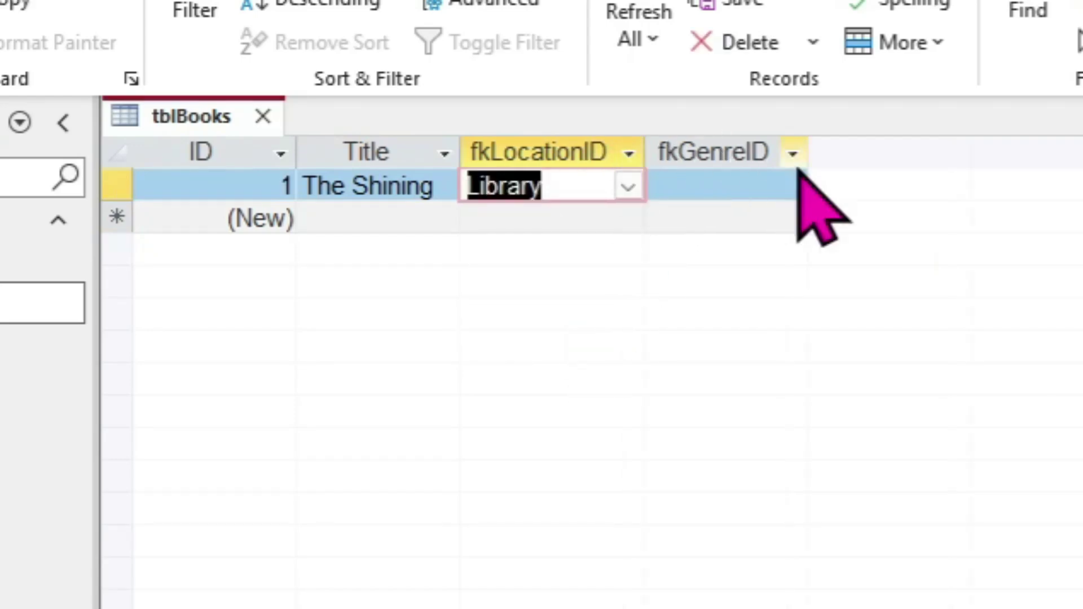
{"action": "left_click", "coordinate": [795, 187]}
{"action": "left_click", "coordinate": [793, 191]}
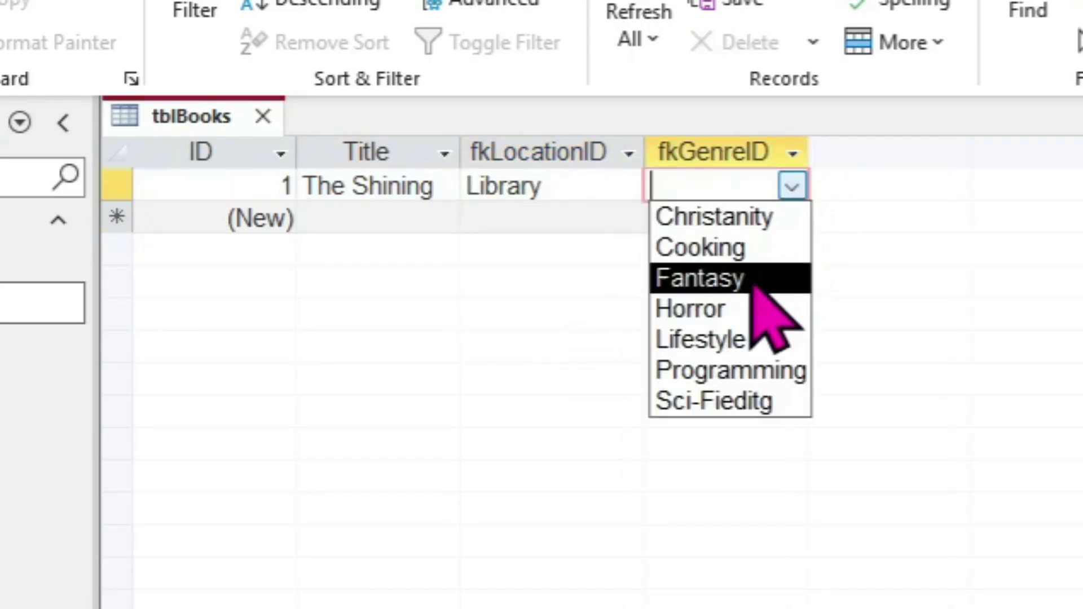
{"action": "left_click", "coordinate": [752, 311]}
Add a second book titled 'Mere Christianity' with location Hard Drive and genre Christianity
{"action": "left_click", "coordinate": [439, 217]}
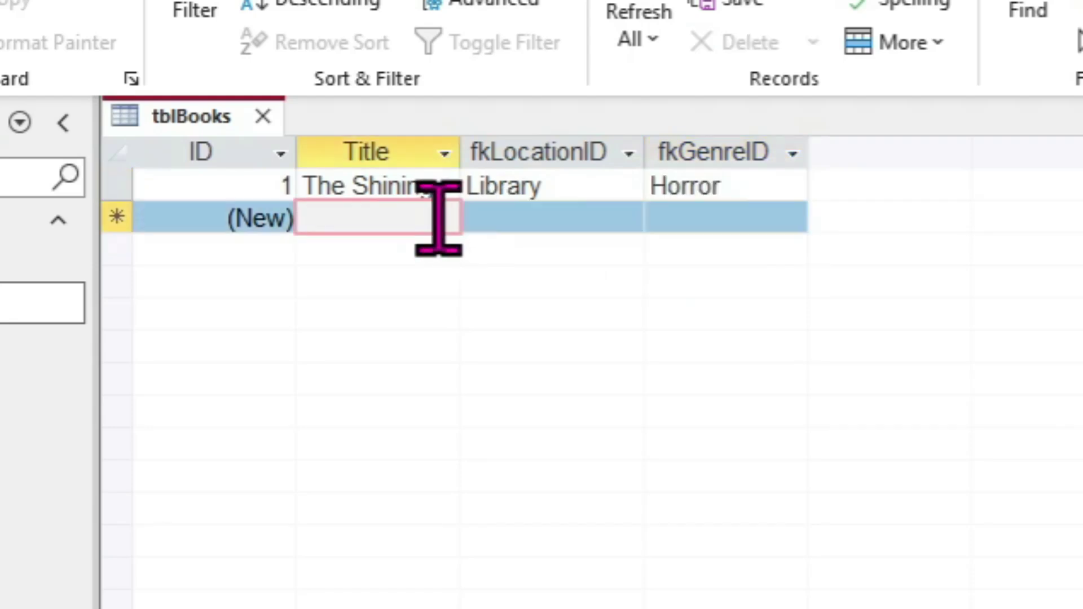
{"action": "type", "text": "Mere Chr"}
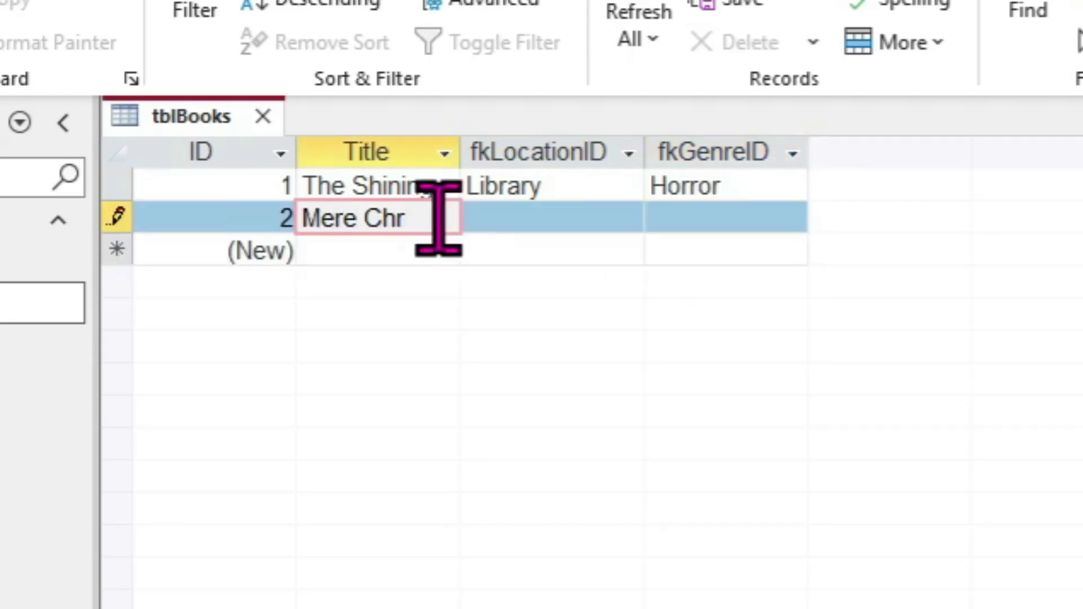
{"action": "type", "text": "istnait"}
{"action": "key", "text": "Tab"}
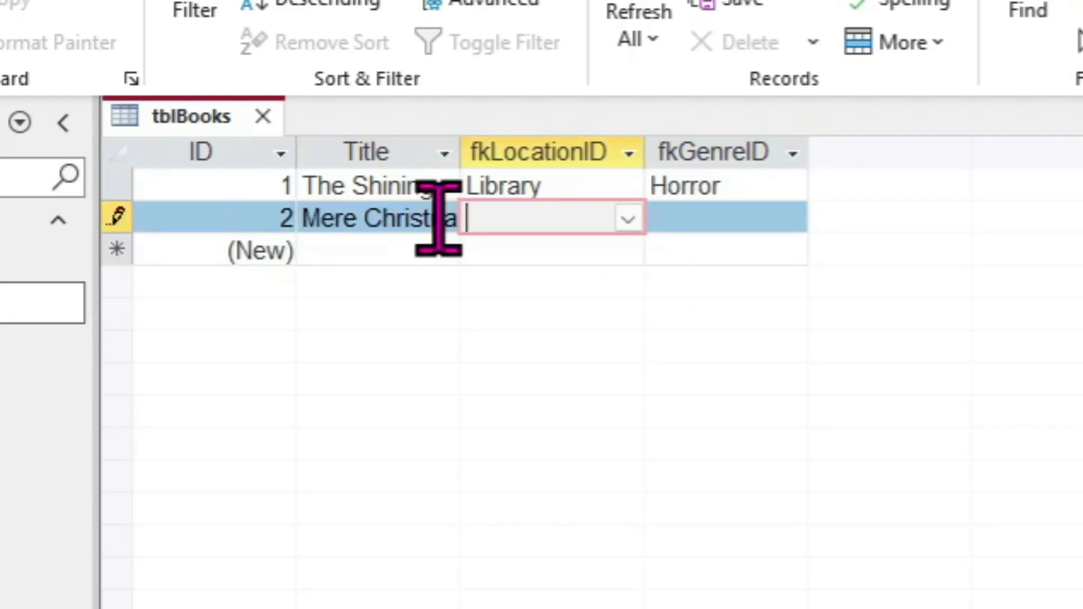
{"action": "left_click", "coordinate": [628, 218]}
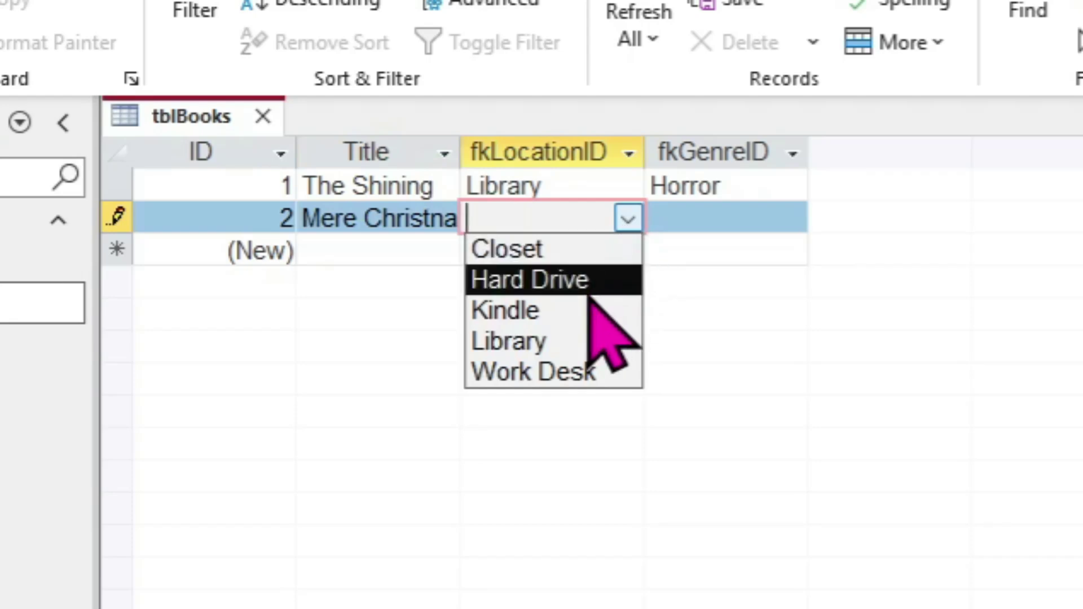
{"action": "left_click", "coordinate": [589, 289]}
{"action": "left_click", "coordinate": [792, 219]}
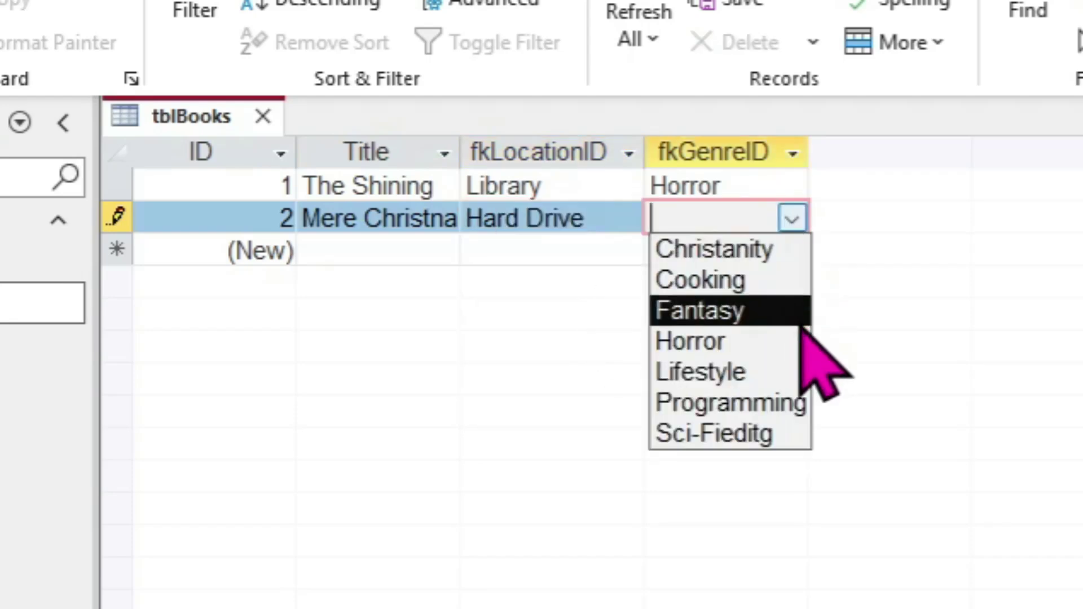
{"action": "left_click", "coordinate": [801, 250]}
{"action": "left_click", "coordinate": [437, 251]}
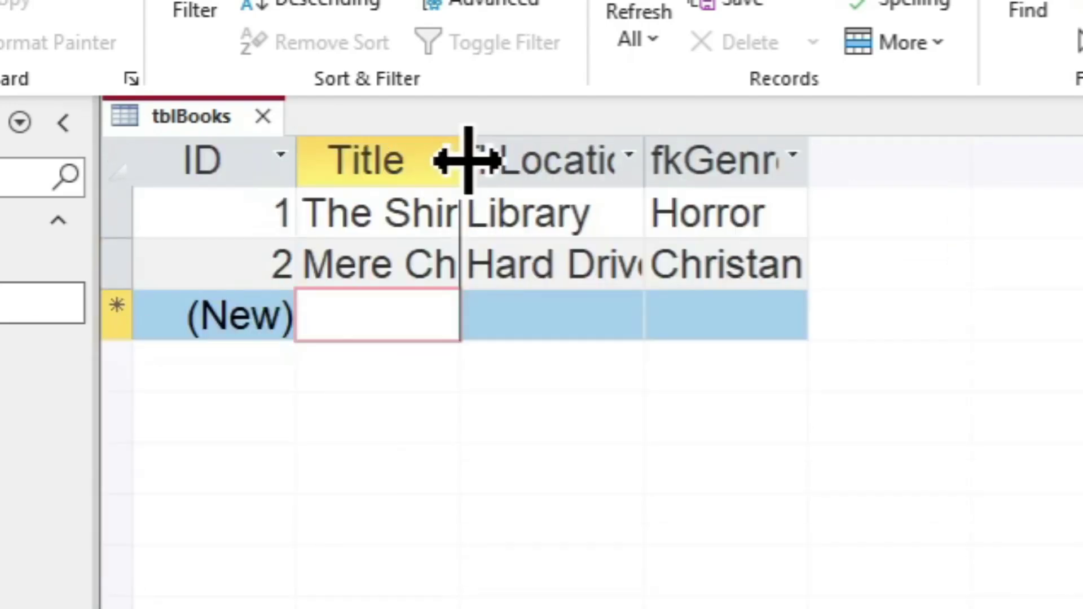
Autofit the Title, fkLocationID and fkGenreID columns to their contents
{"action": "double_click", "coordinate": [462, 158]}
{"action": "double_click", "coordinate": [802, 160]}
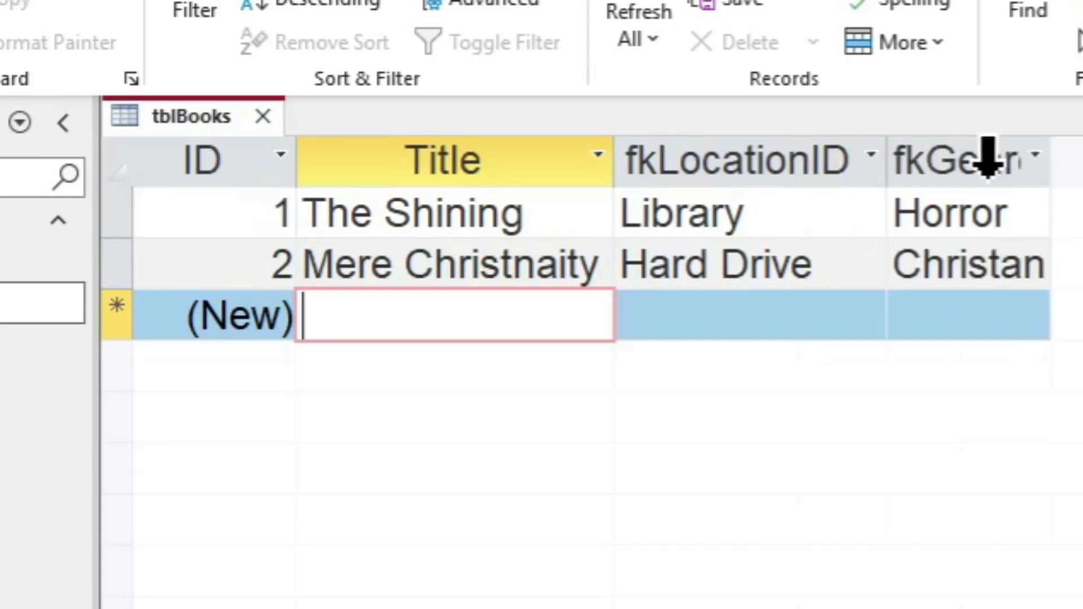
{"action": "double_click", "coordinate": [1047, 166]}
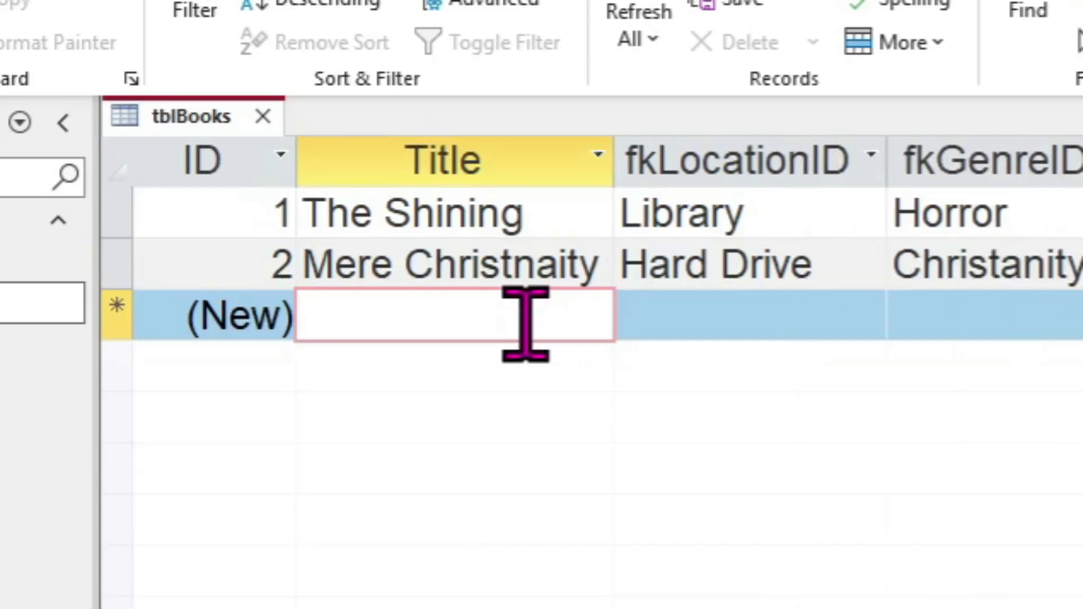
Correct the misspelled second book title and save the record
{"action": "left_click", "coordinate": [533, 262]}
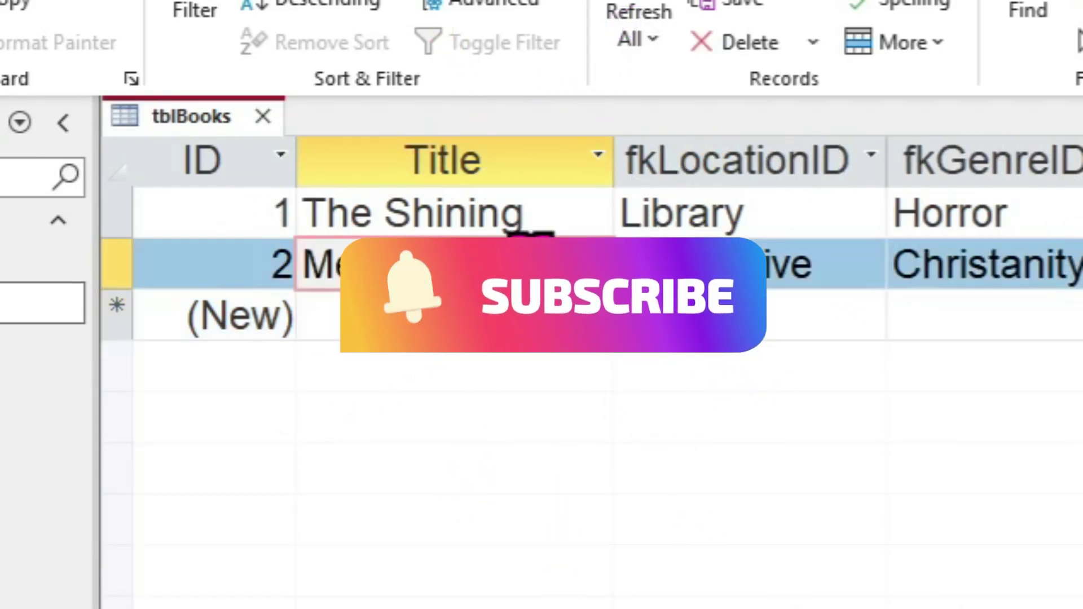
{"action": "key", "text": "BackSpace"}
{"action": "key", "text": "BackSpace"}
{"action": "key", "text": "BackSpace"}
{"action": "key", "text": "BackSpace"}
{"action": "key", "text": "BackSpace"}
{"action": "key", "text": "BackSpace"}
{"action": "key", "text": "BackSpace"}
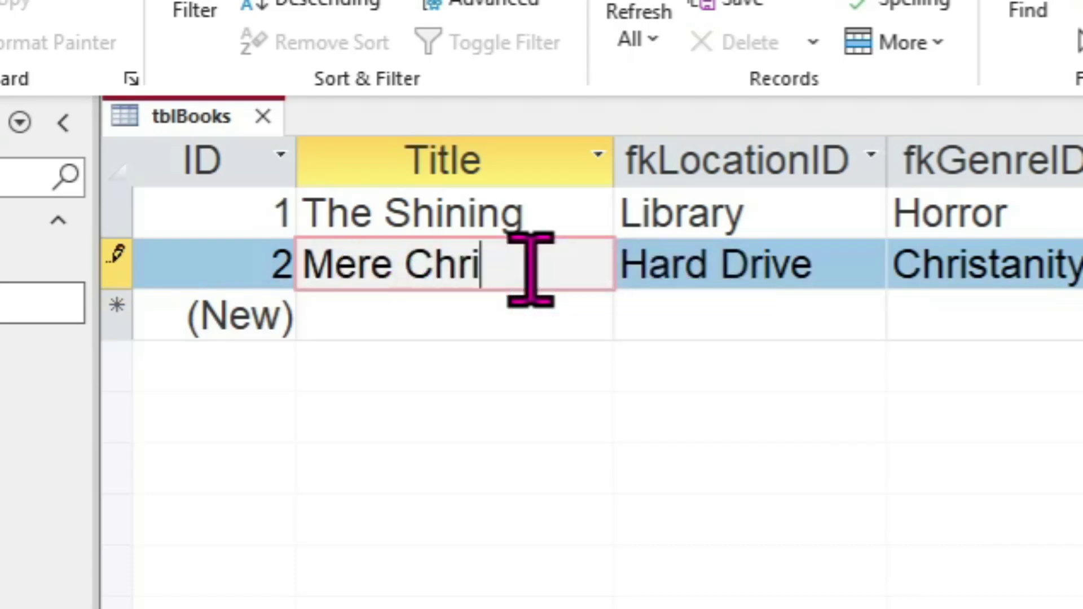
{"action": "type", "text": "st"}
{"action": "key", "text": "Tab"}
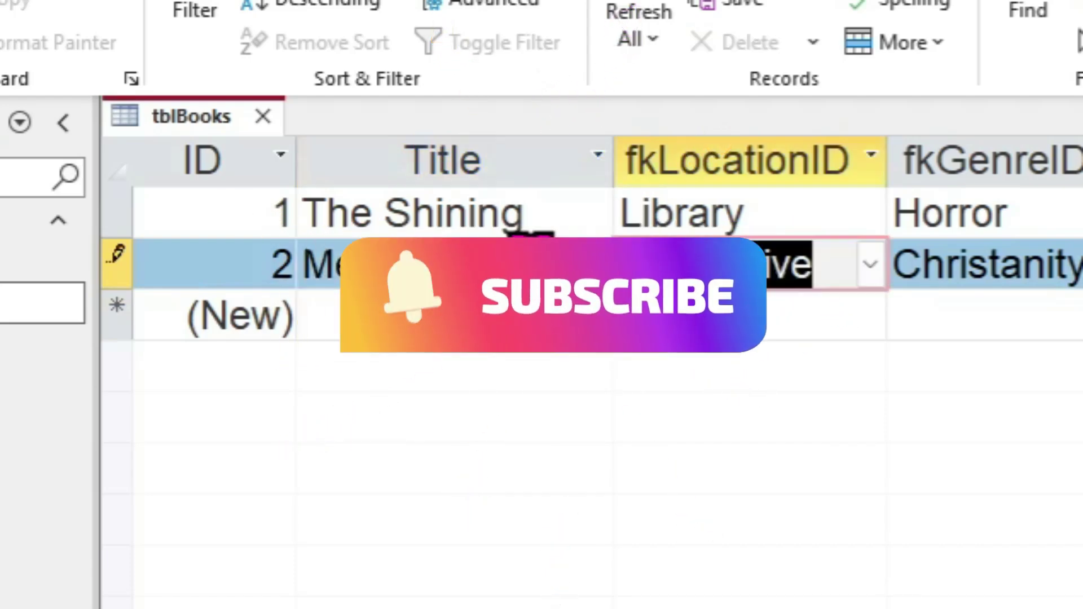
{"action": "left_click", "coordinate": [484, 306]}
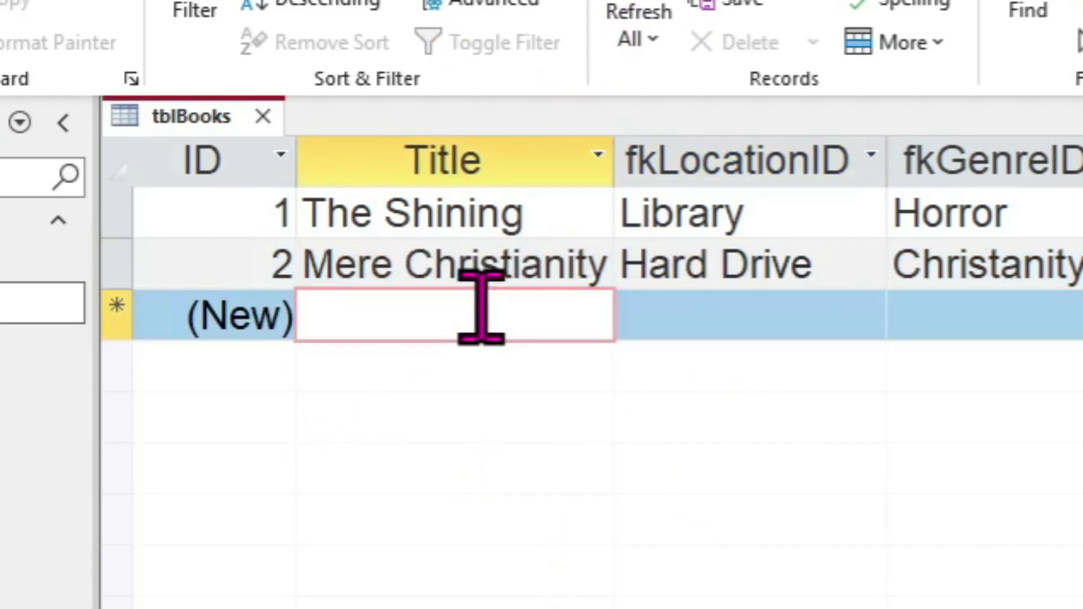